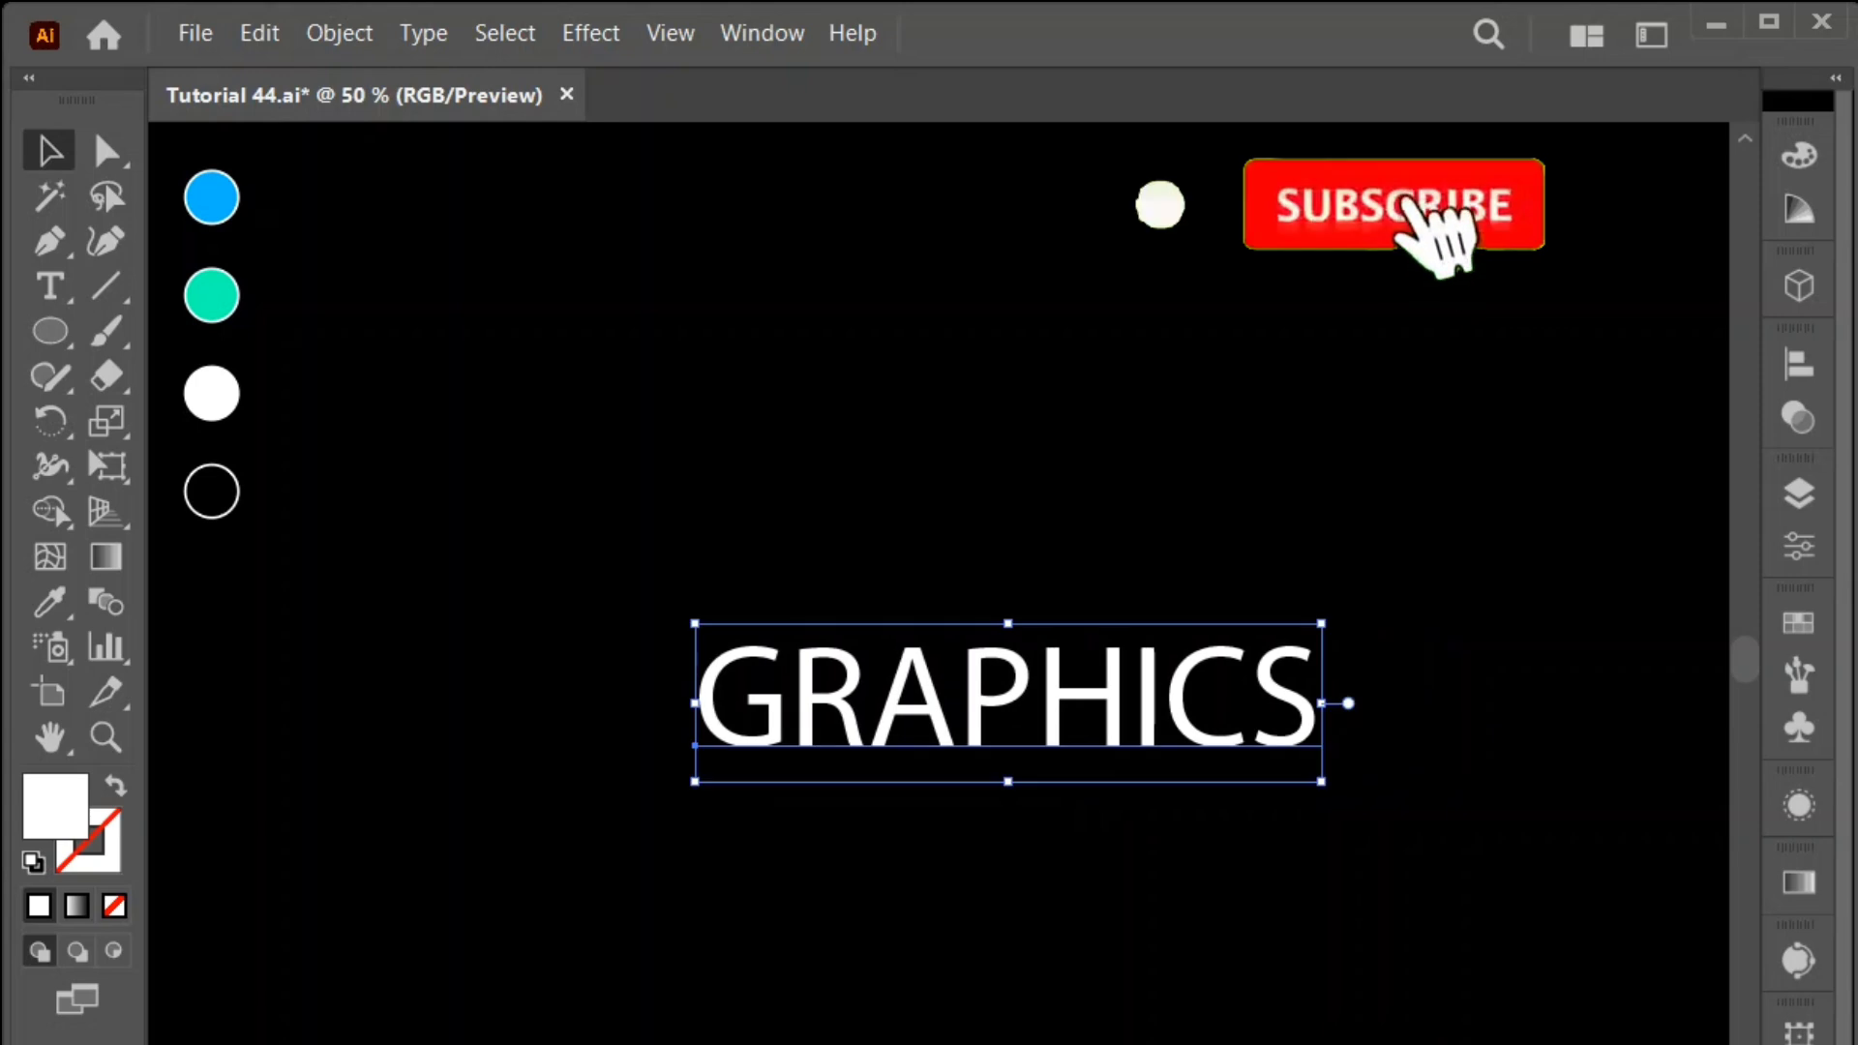
Step: Set the GRAPHICS text in a heavy, wide sans-serif font and move it to the middle of the canvas
click(1798, 546)
click(1446, 1039)
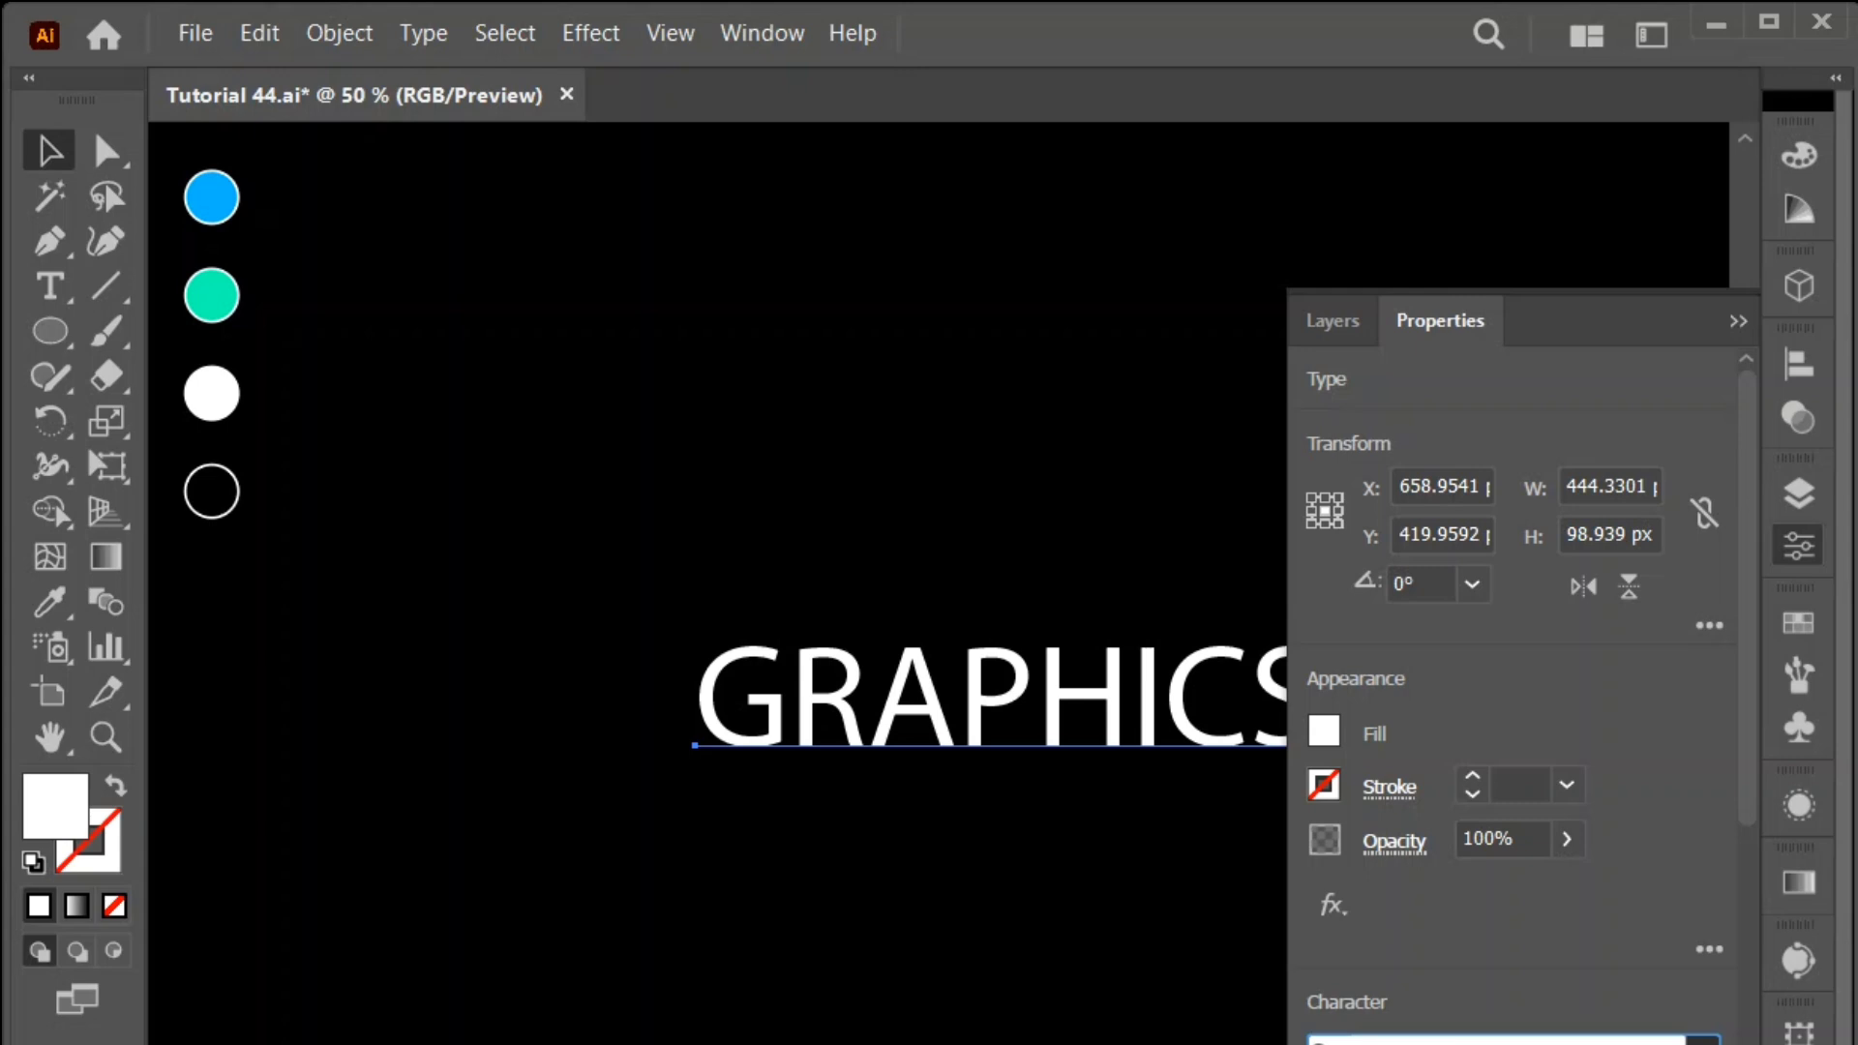
key(Return)
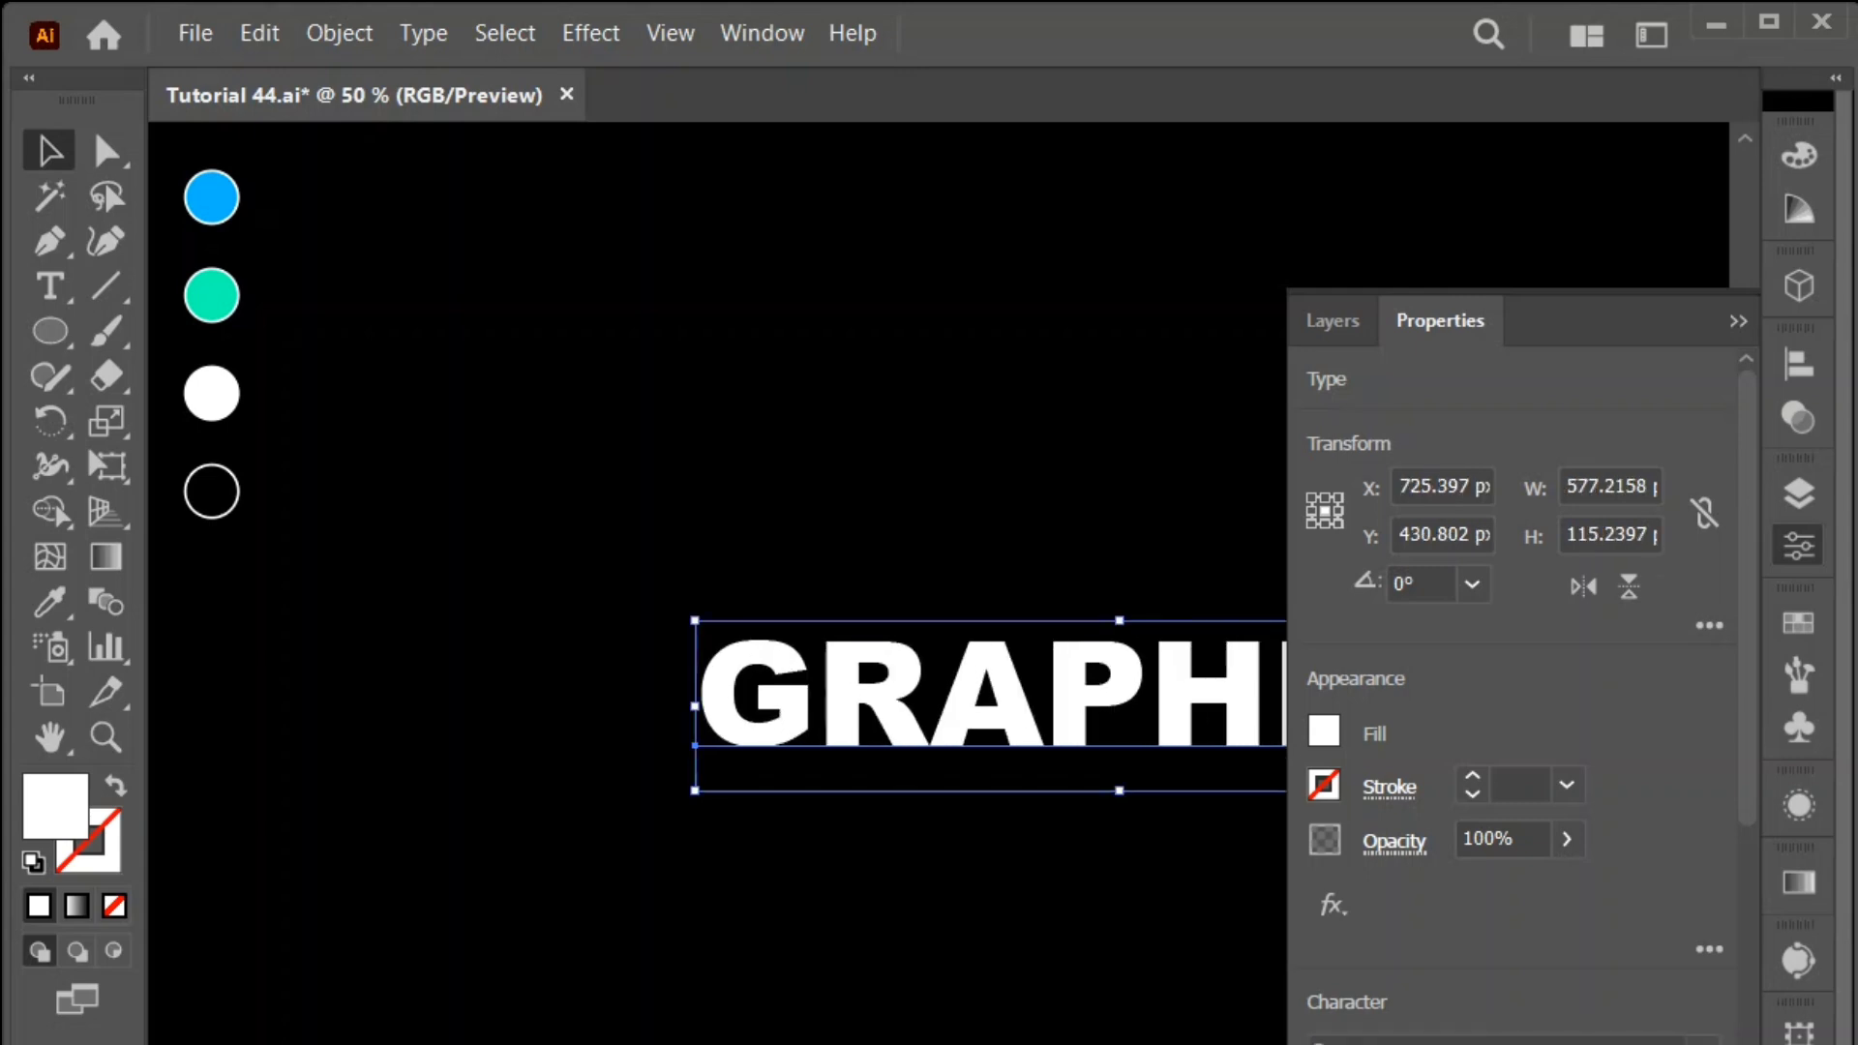
click(1738, 320)
drag(1144, 693, 1005, 655)
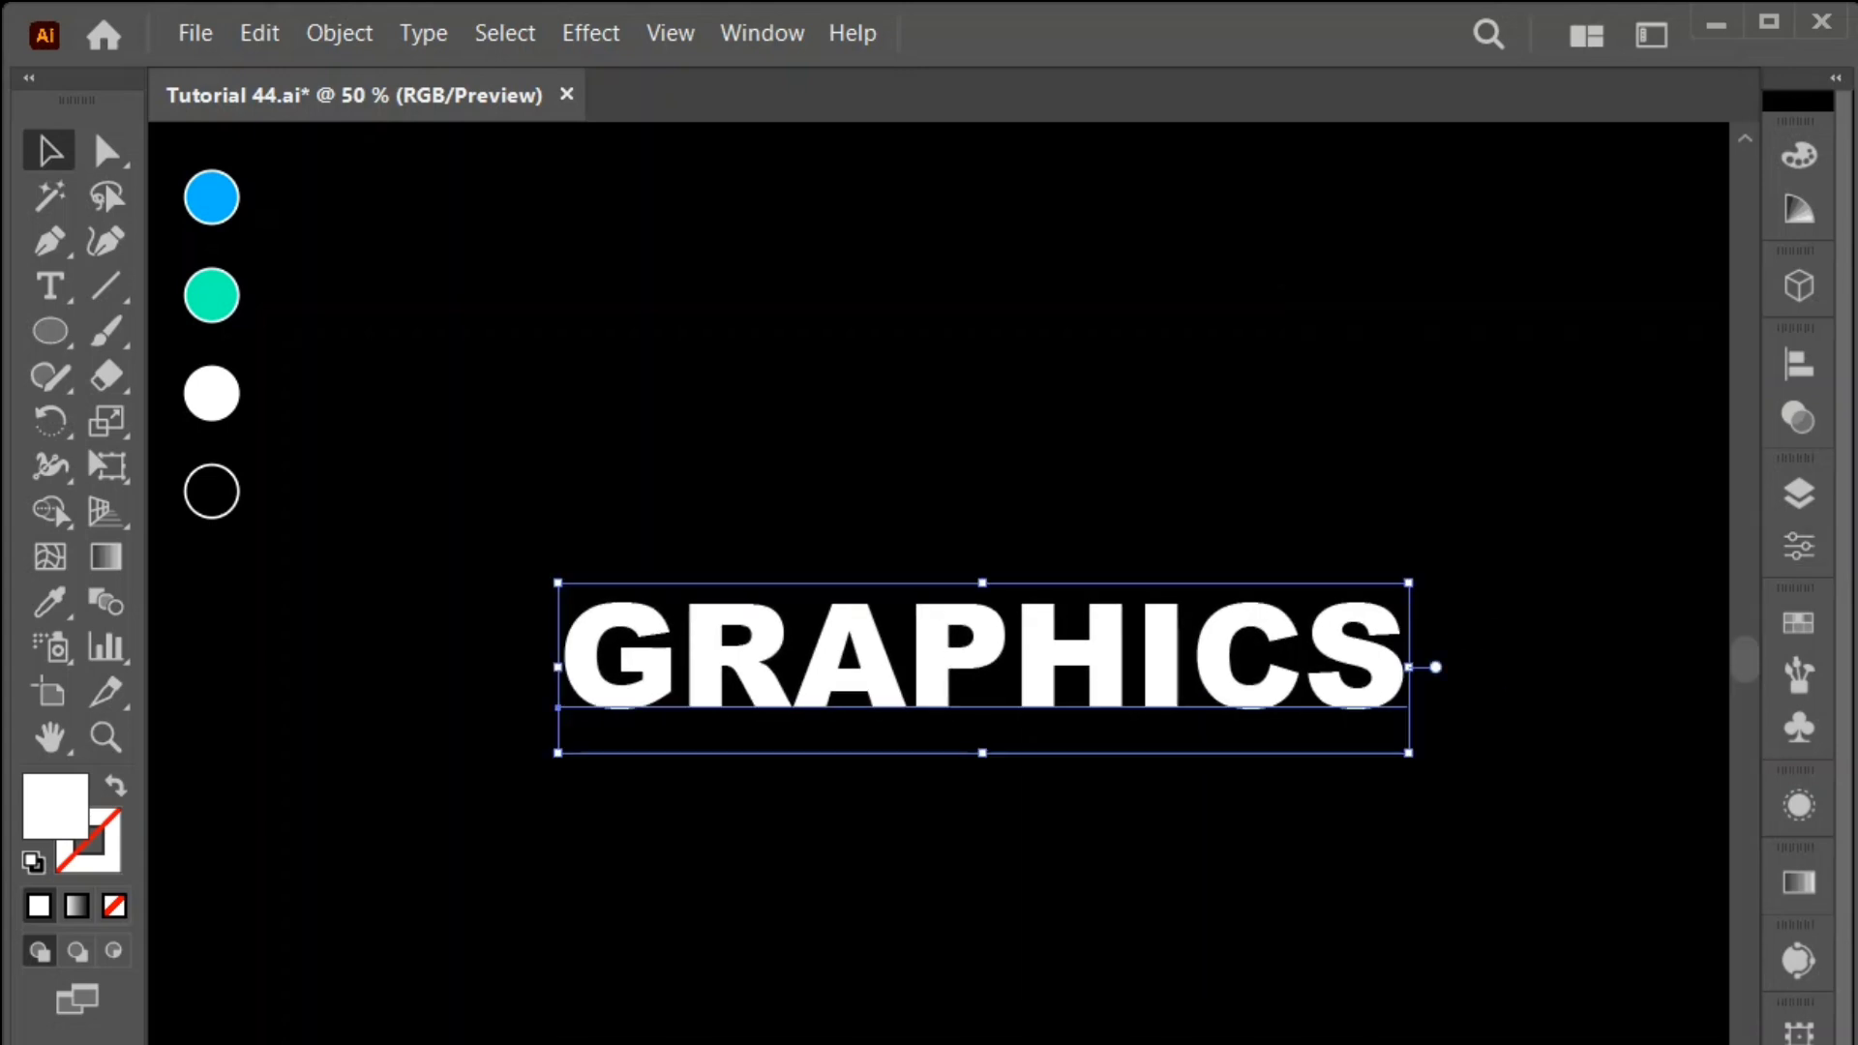
Step: Copy the black sample circle's appearance onto the GRAPHICS text and set the text's stroke to none
key(i)
click(211, 492)
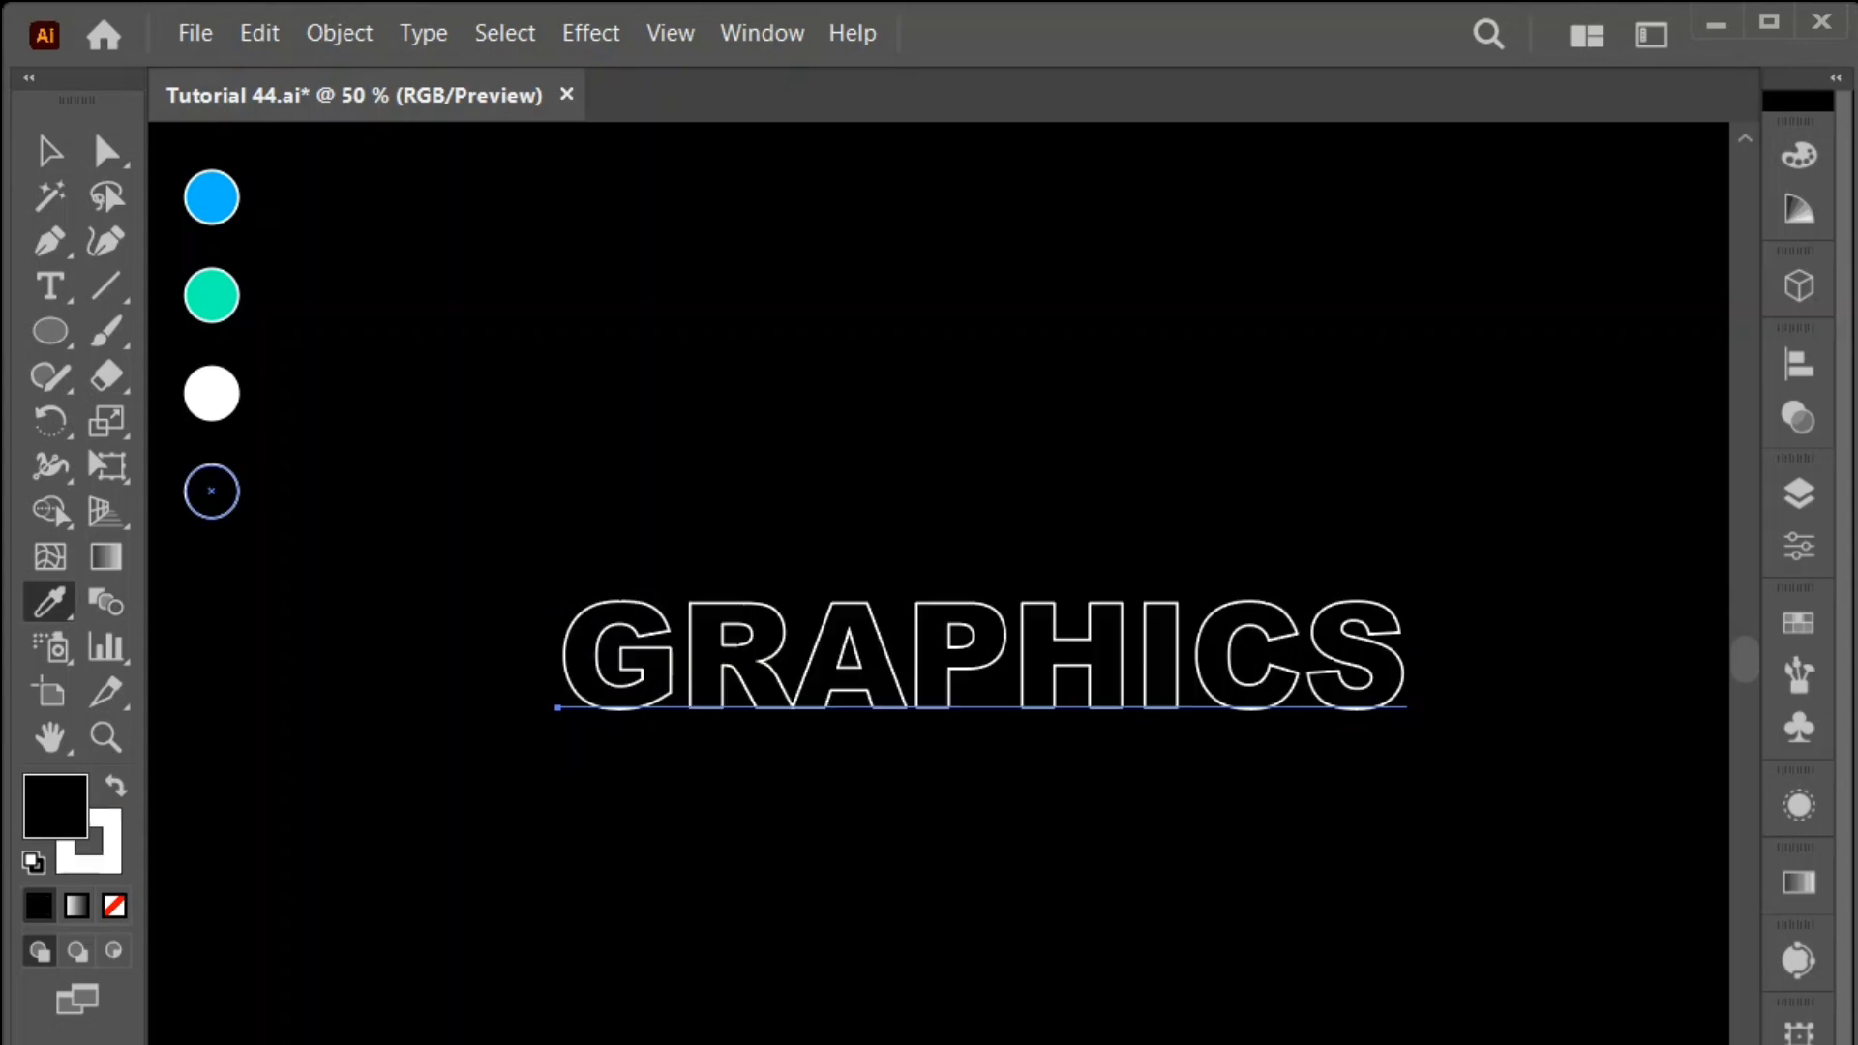
click(50, 150)
click(97, 847)
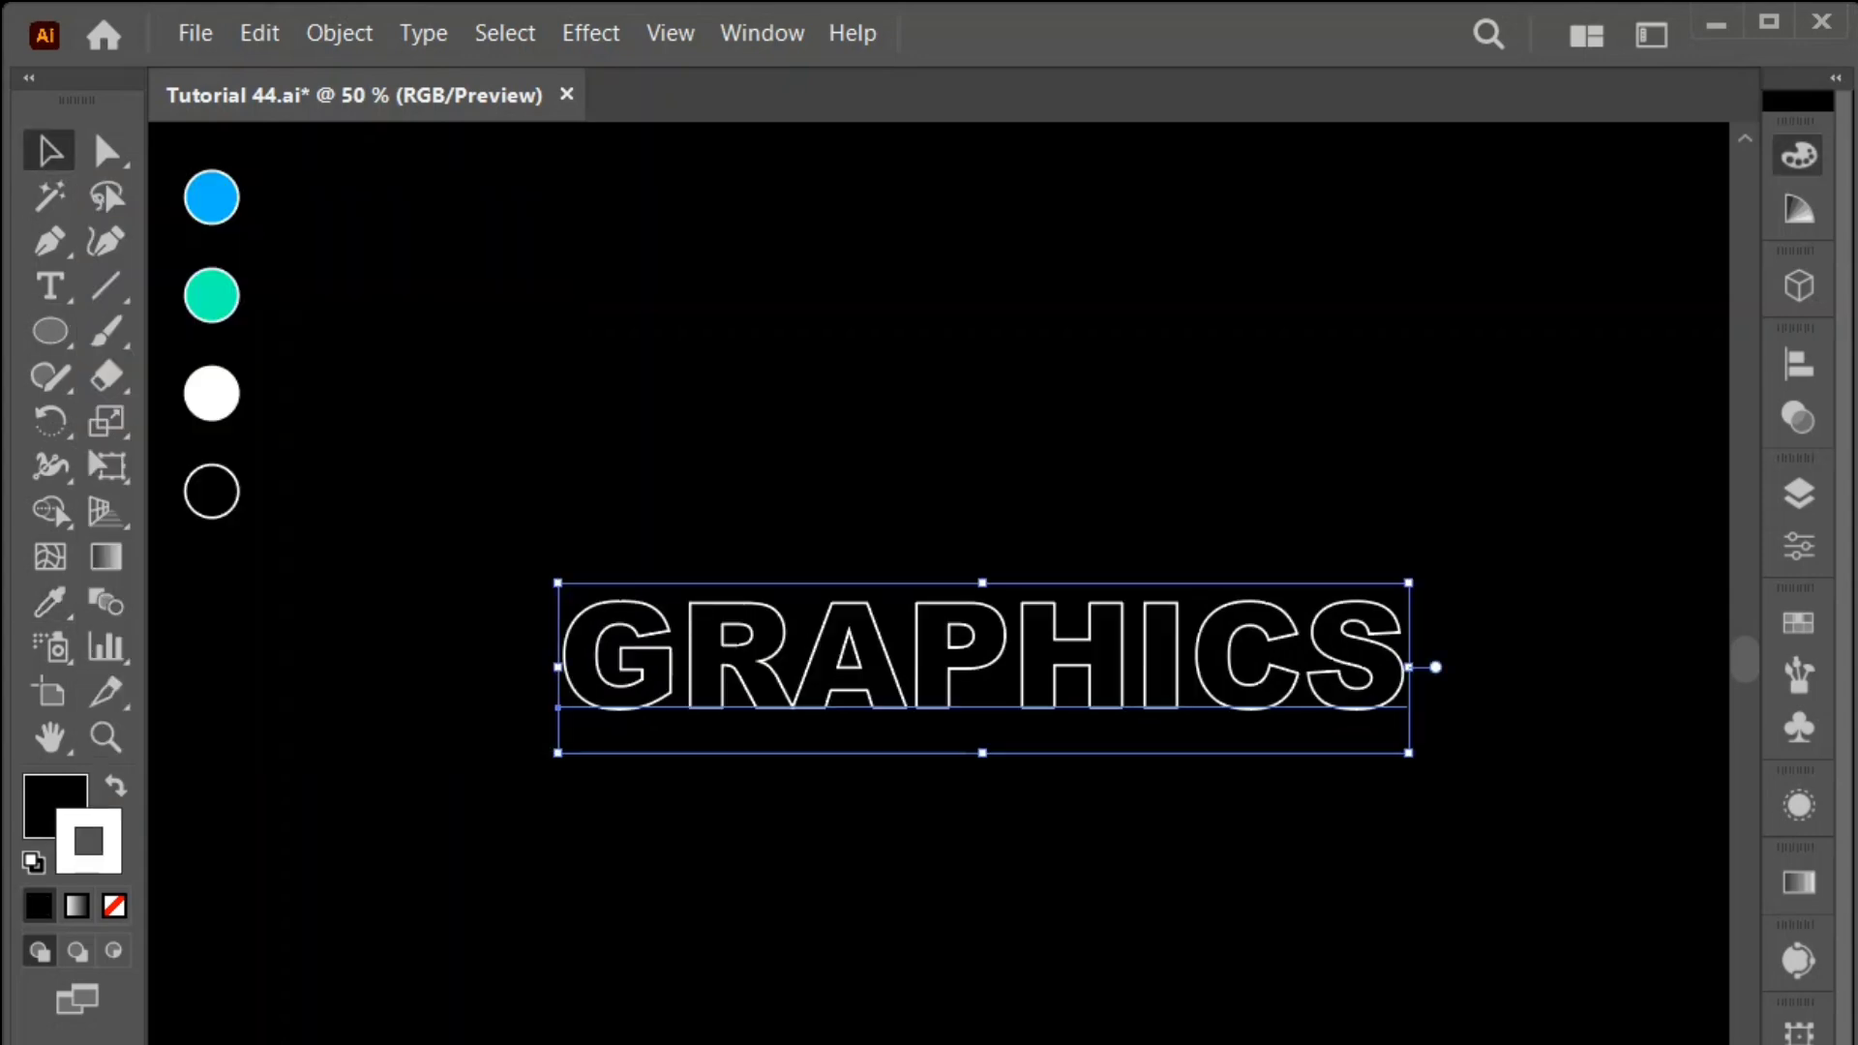
click(114, 906)
key(ctrl+shift+a)
click(1691, 138)
click(1055, 658)
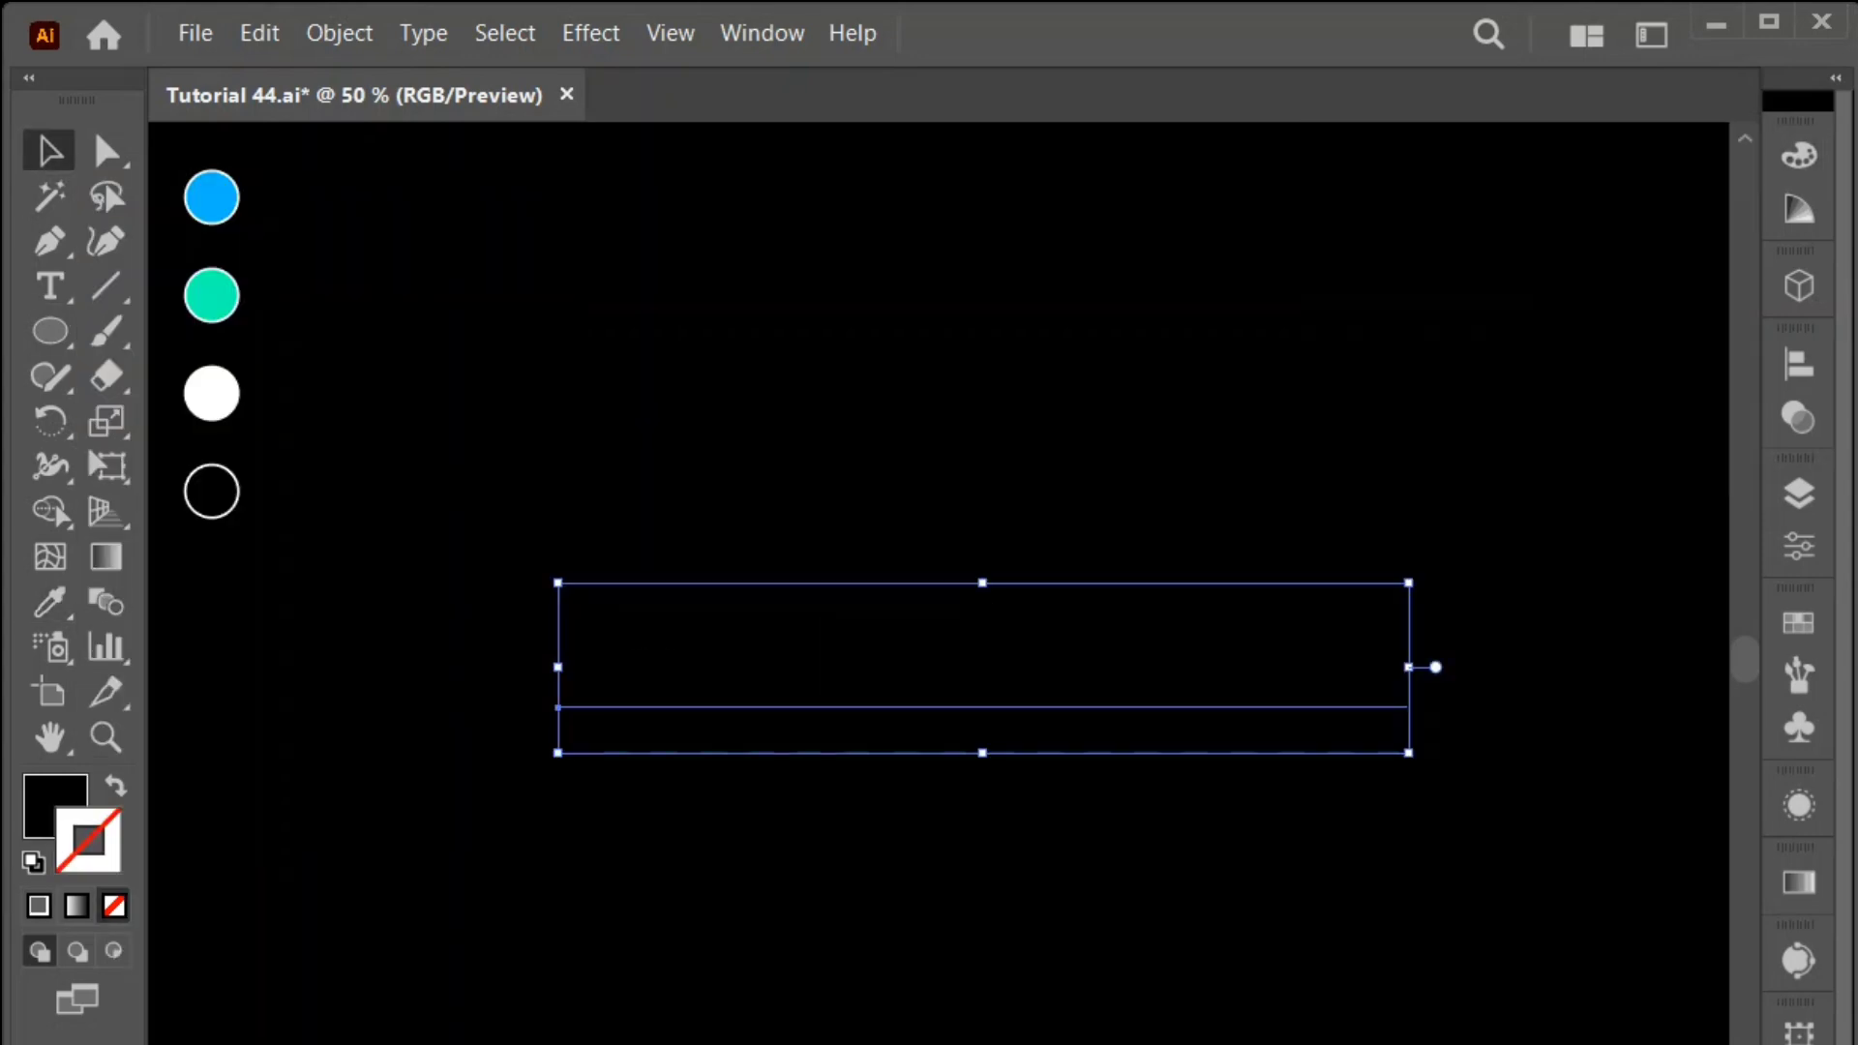
Step: Bring up the Appearance panel for the text, dock it between the colour and 3D panels, and make it taller
click(504, 32)
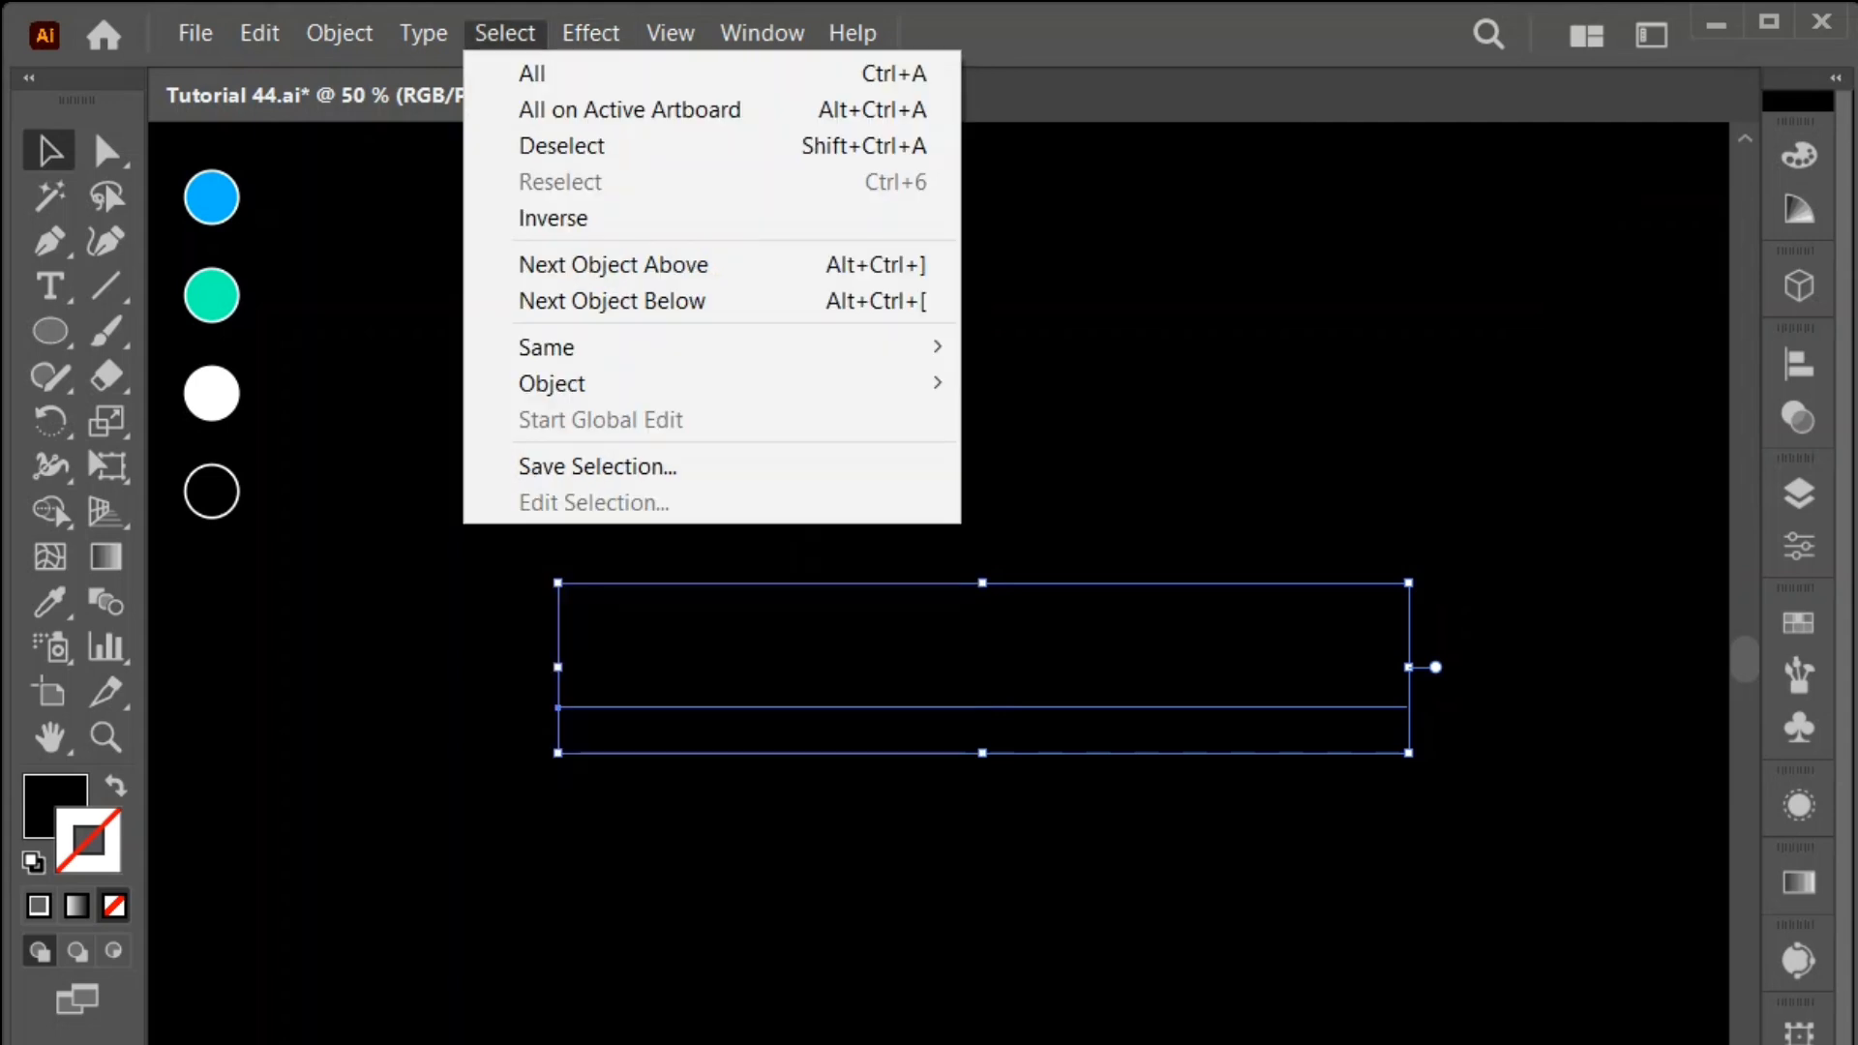
click(504, 33)
click(760, 33)
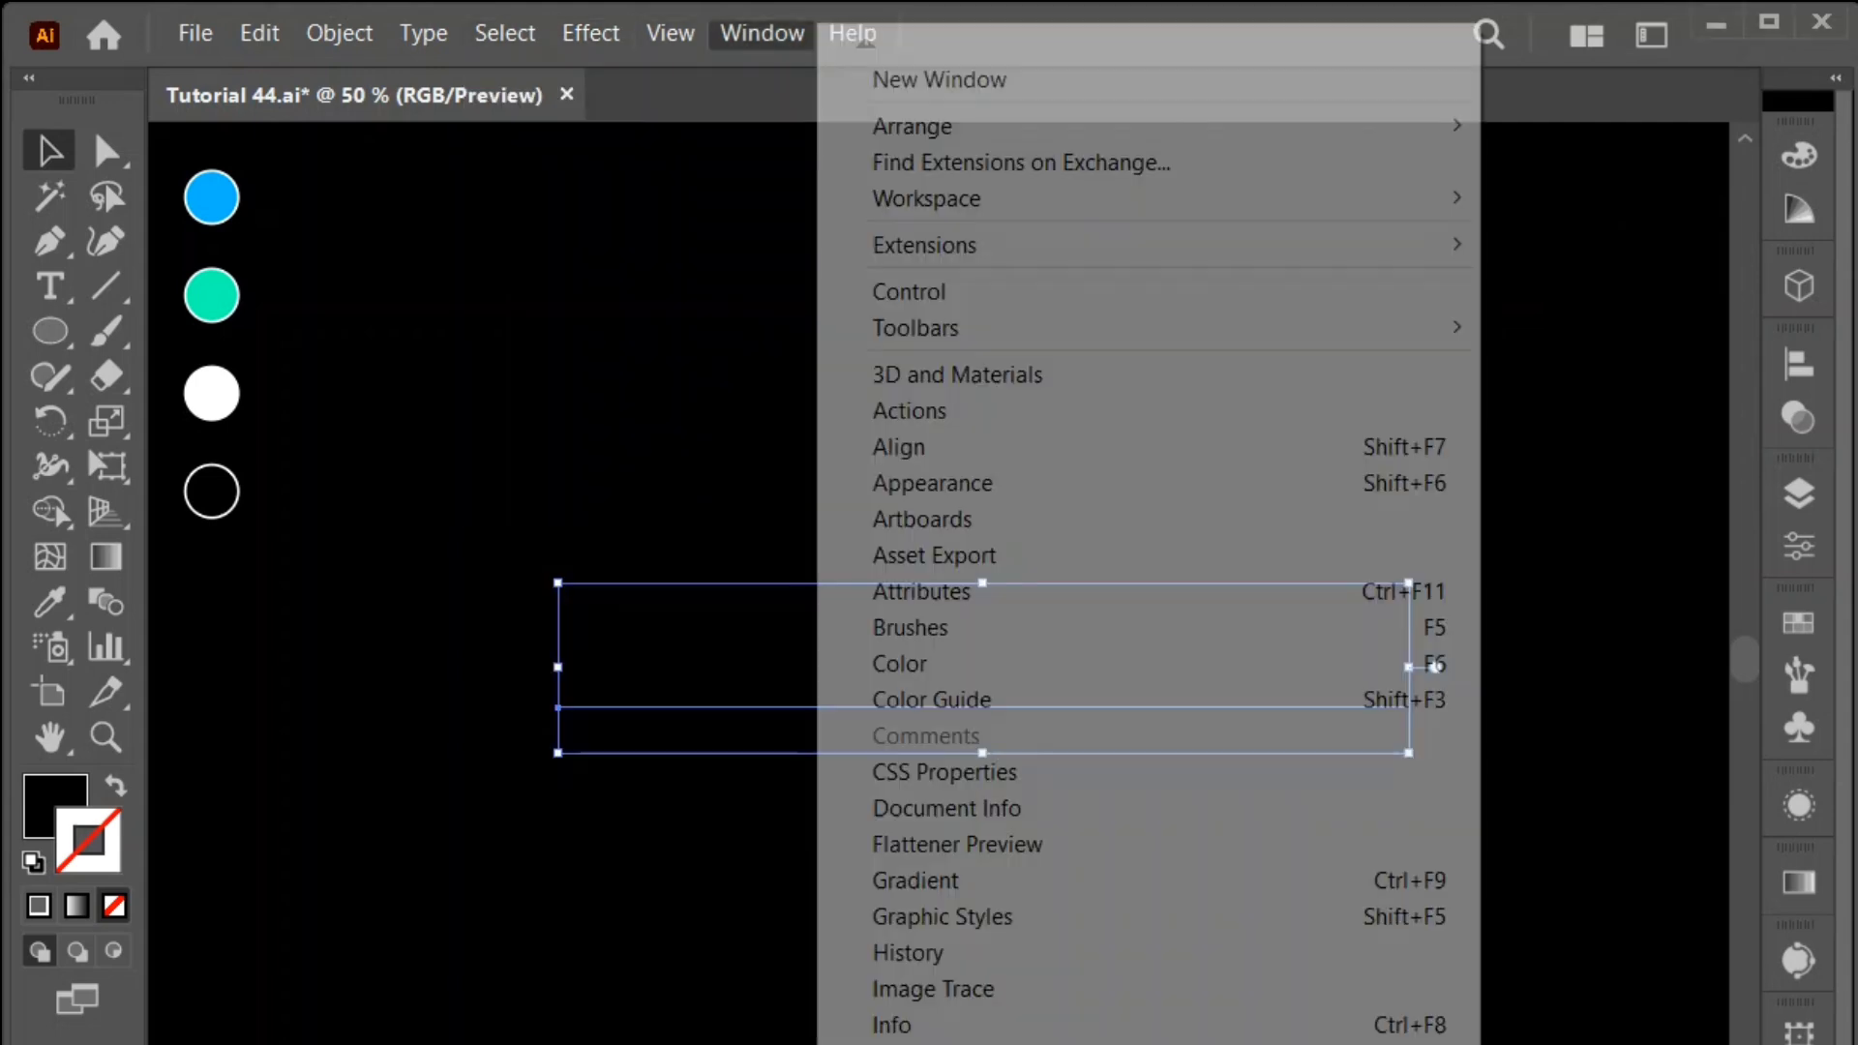
click(932, 483)
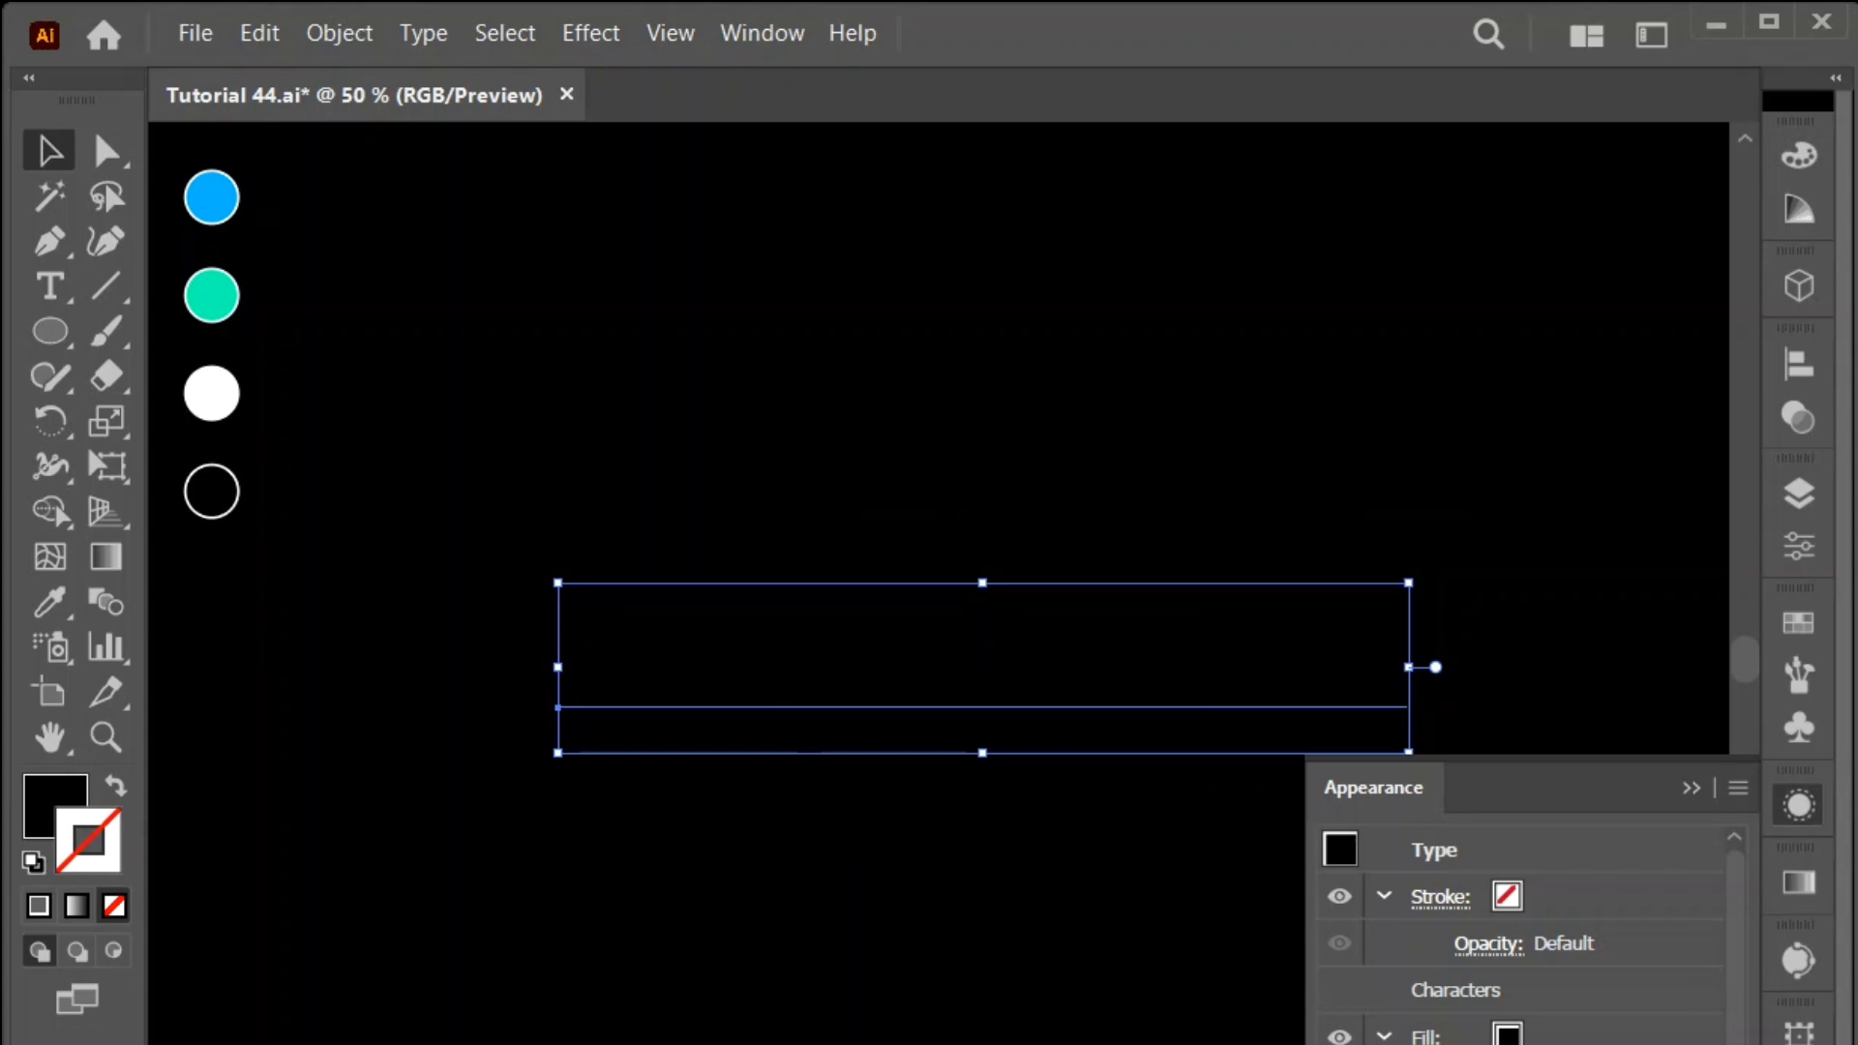
drag(1798, 804, 1797, 281)
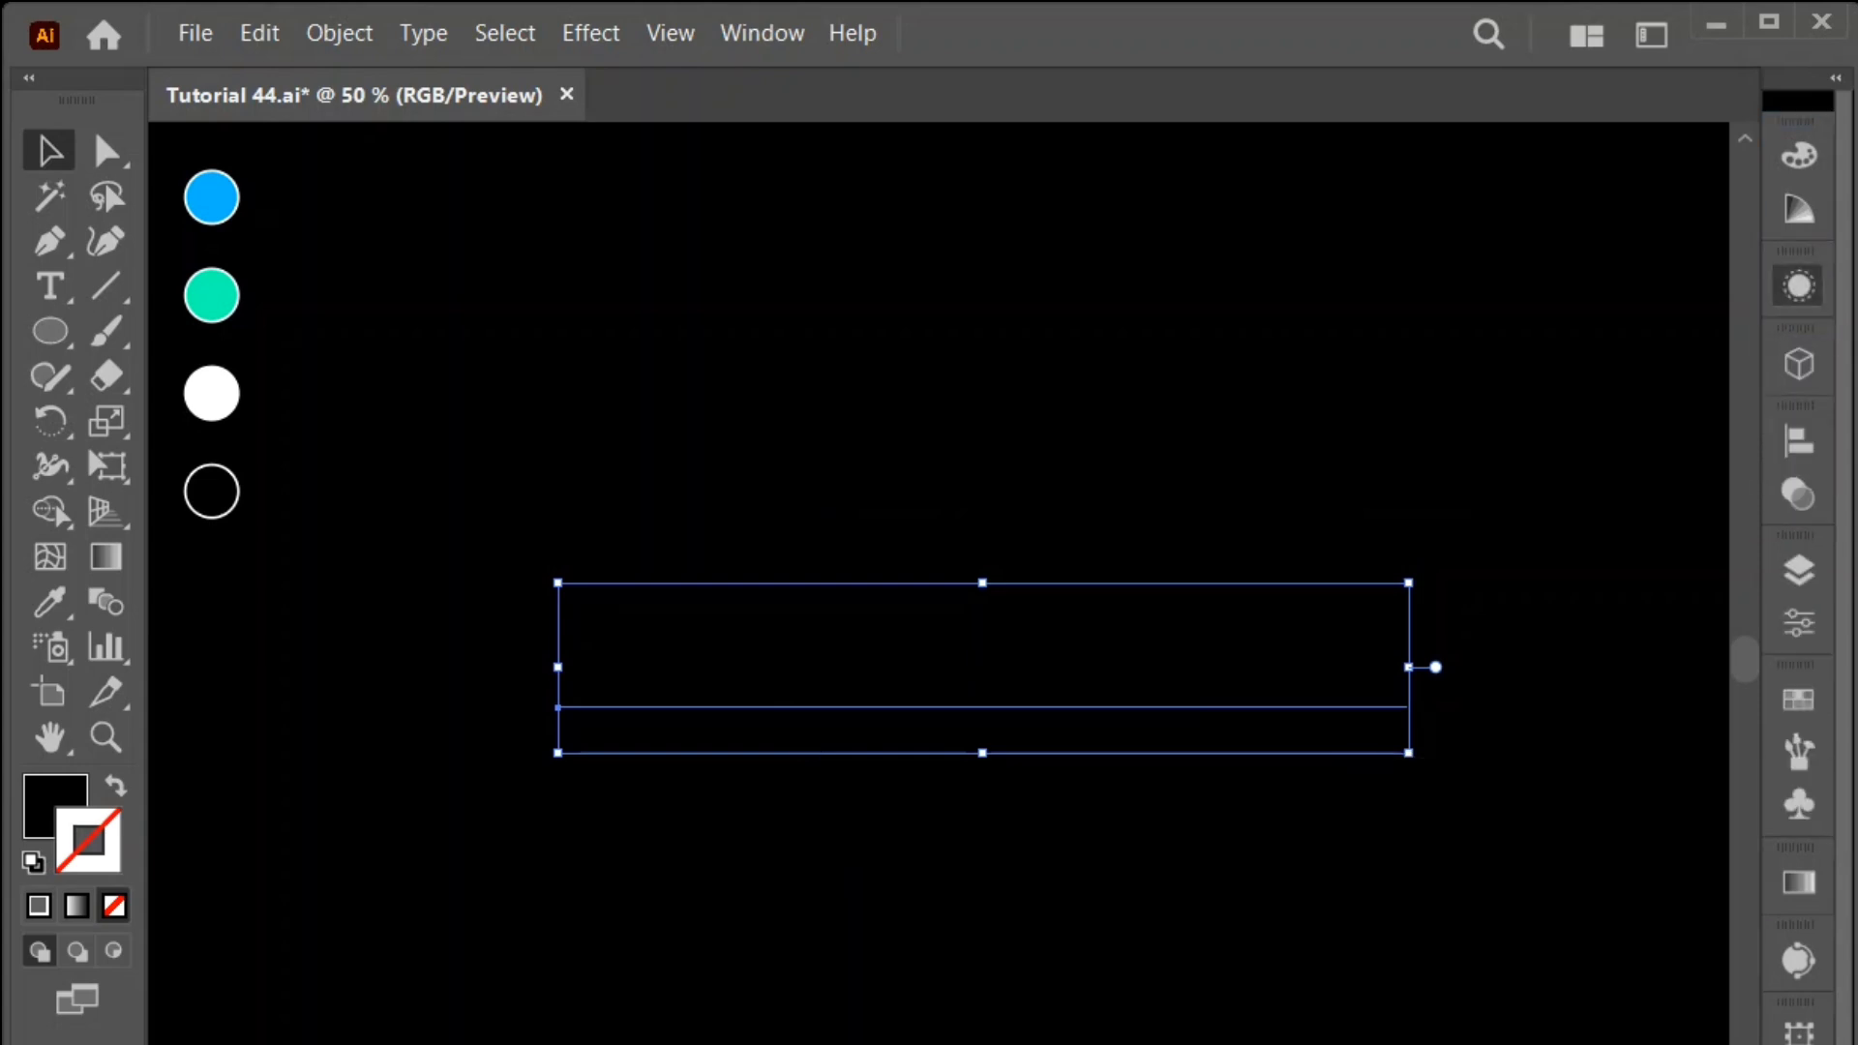
drag(1530, 670, 1531, 958)
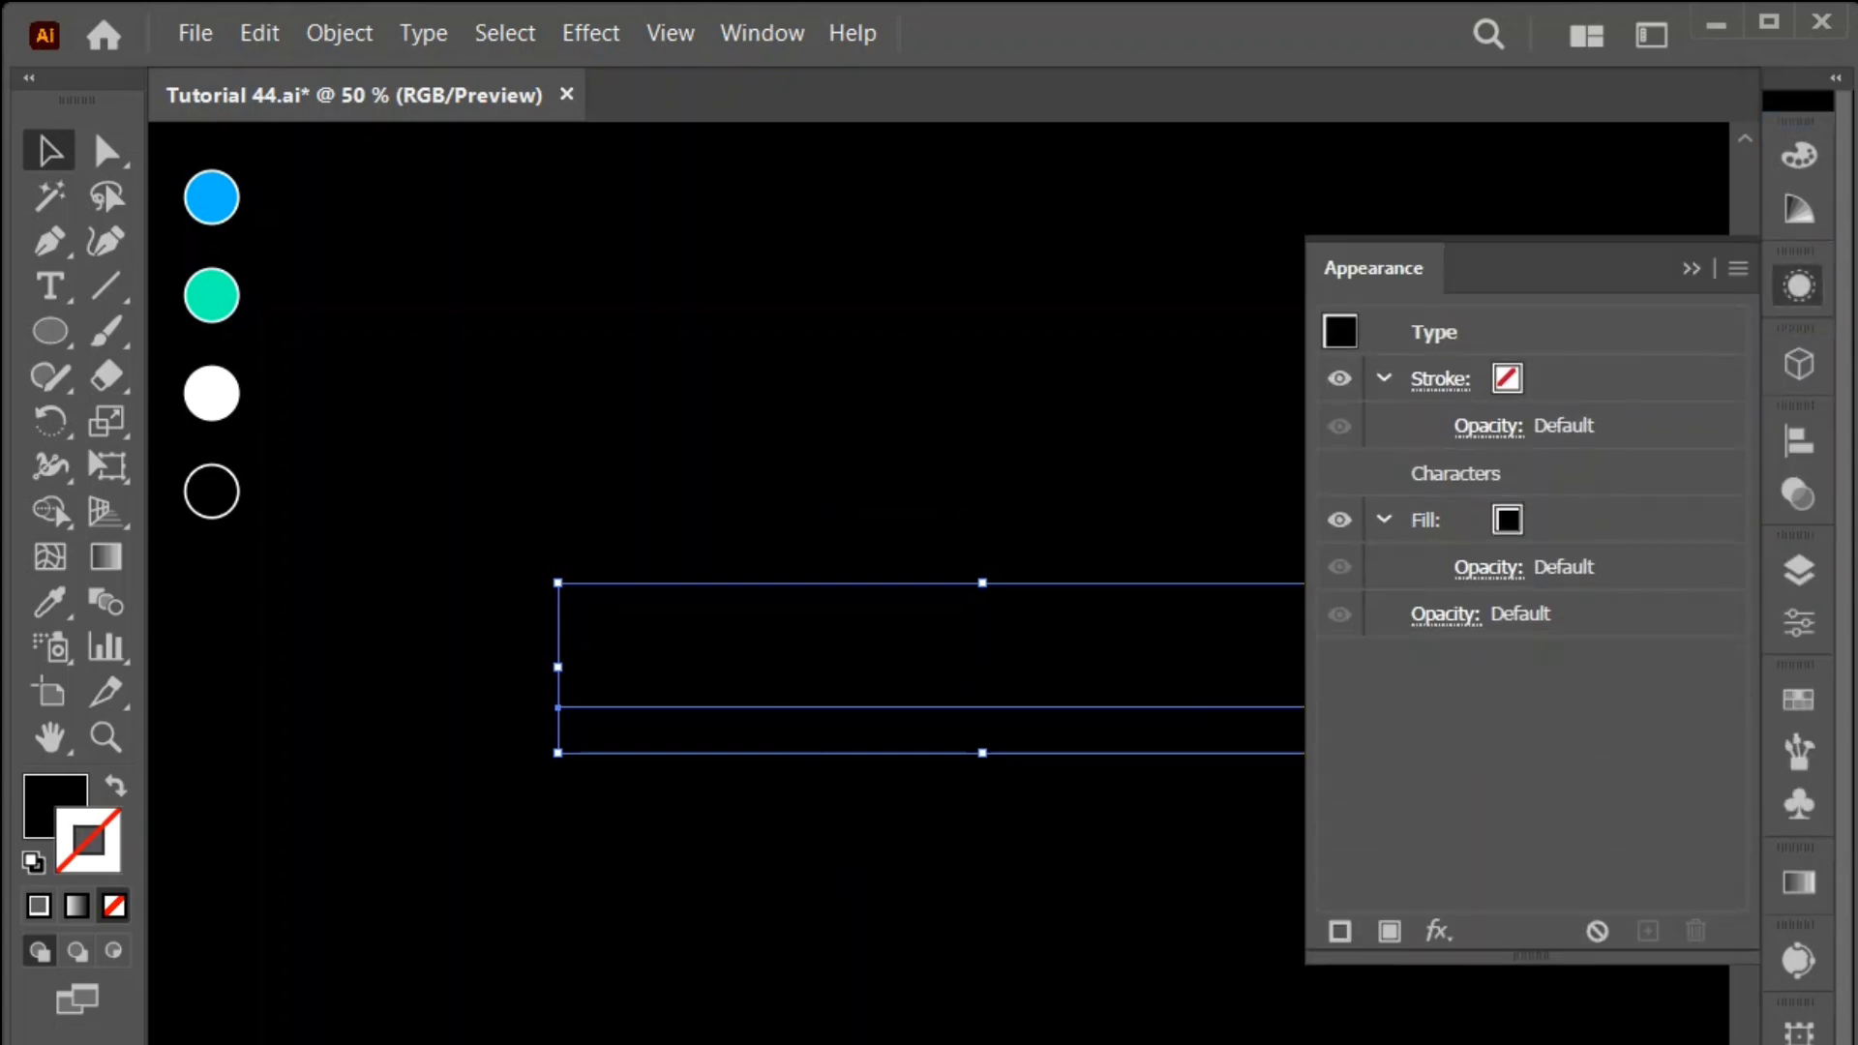
Step: Change the GRAPHICS text's fill to the White swatch
click(1606, 518)
click(1540, 519)
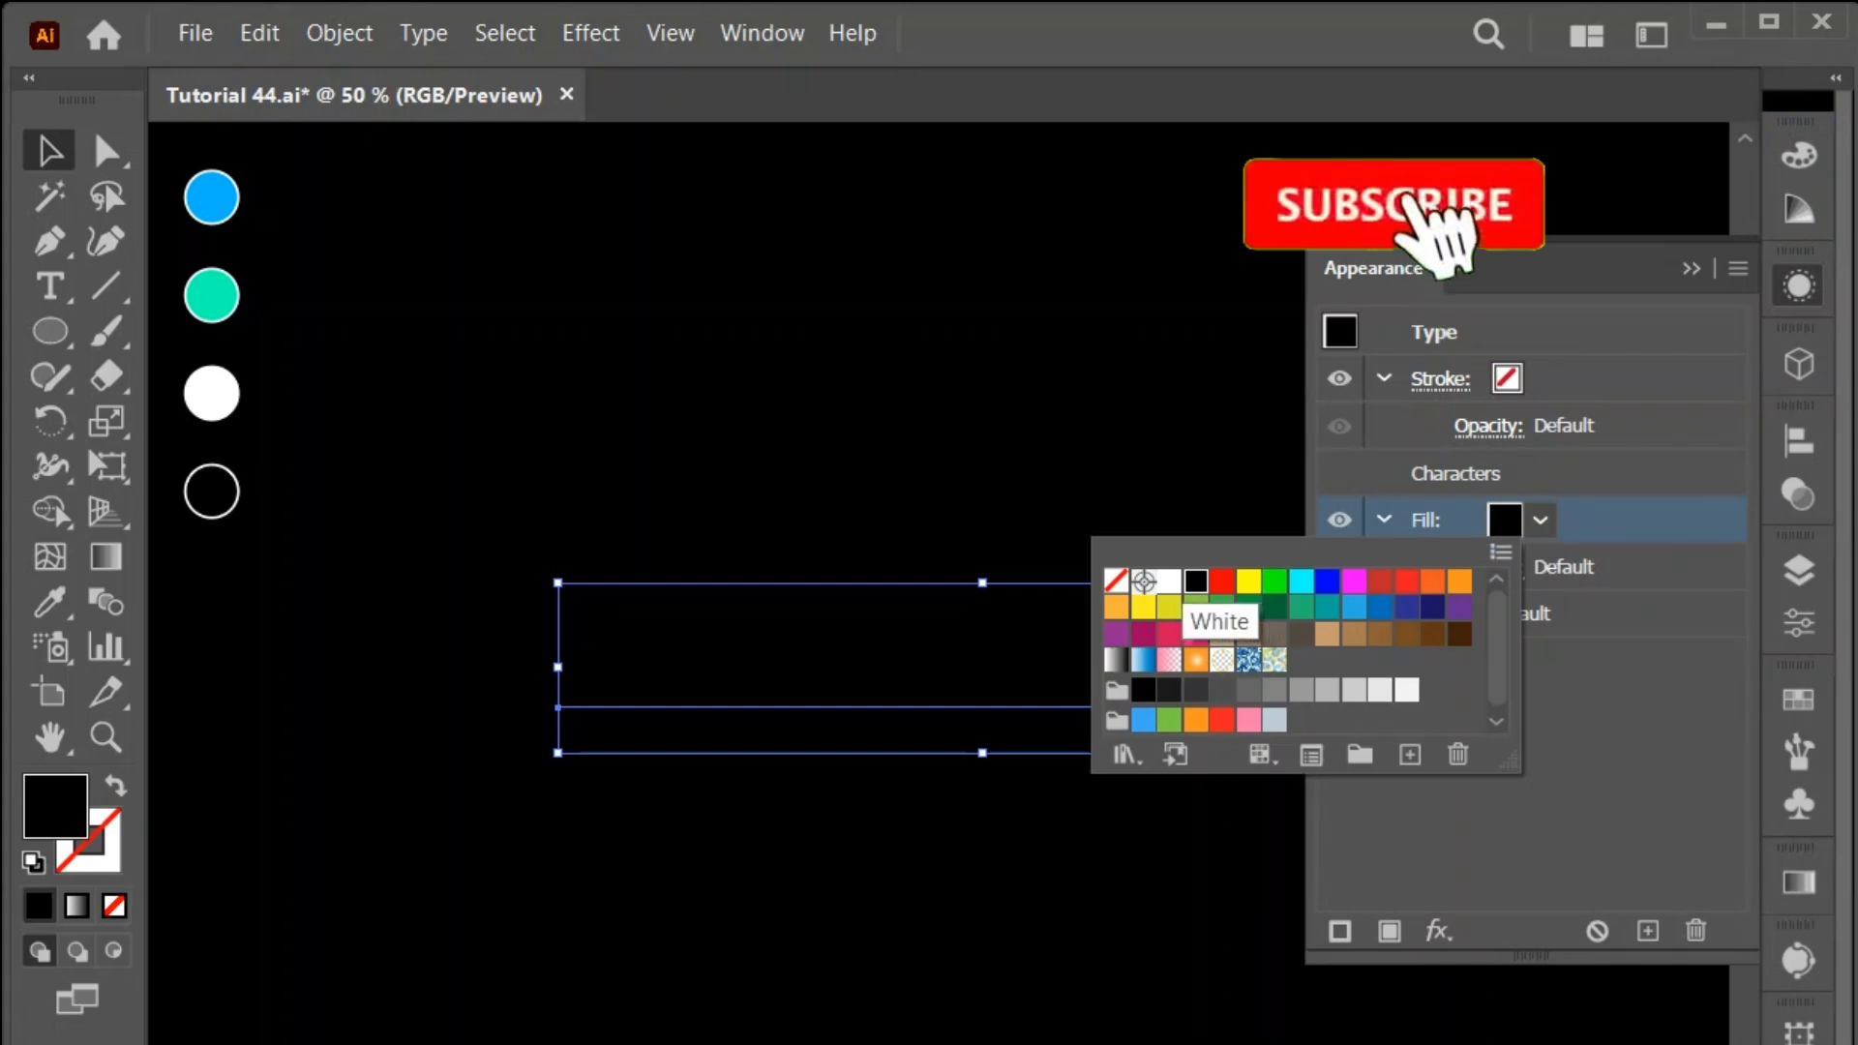
click(1169, 581)
key(Escape)
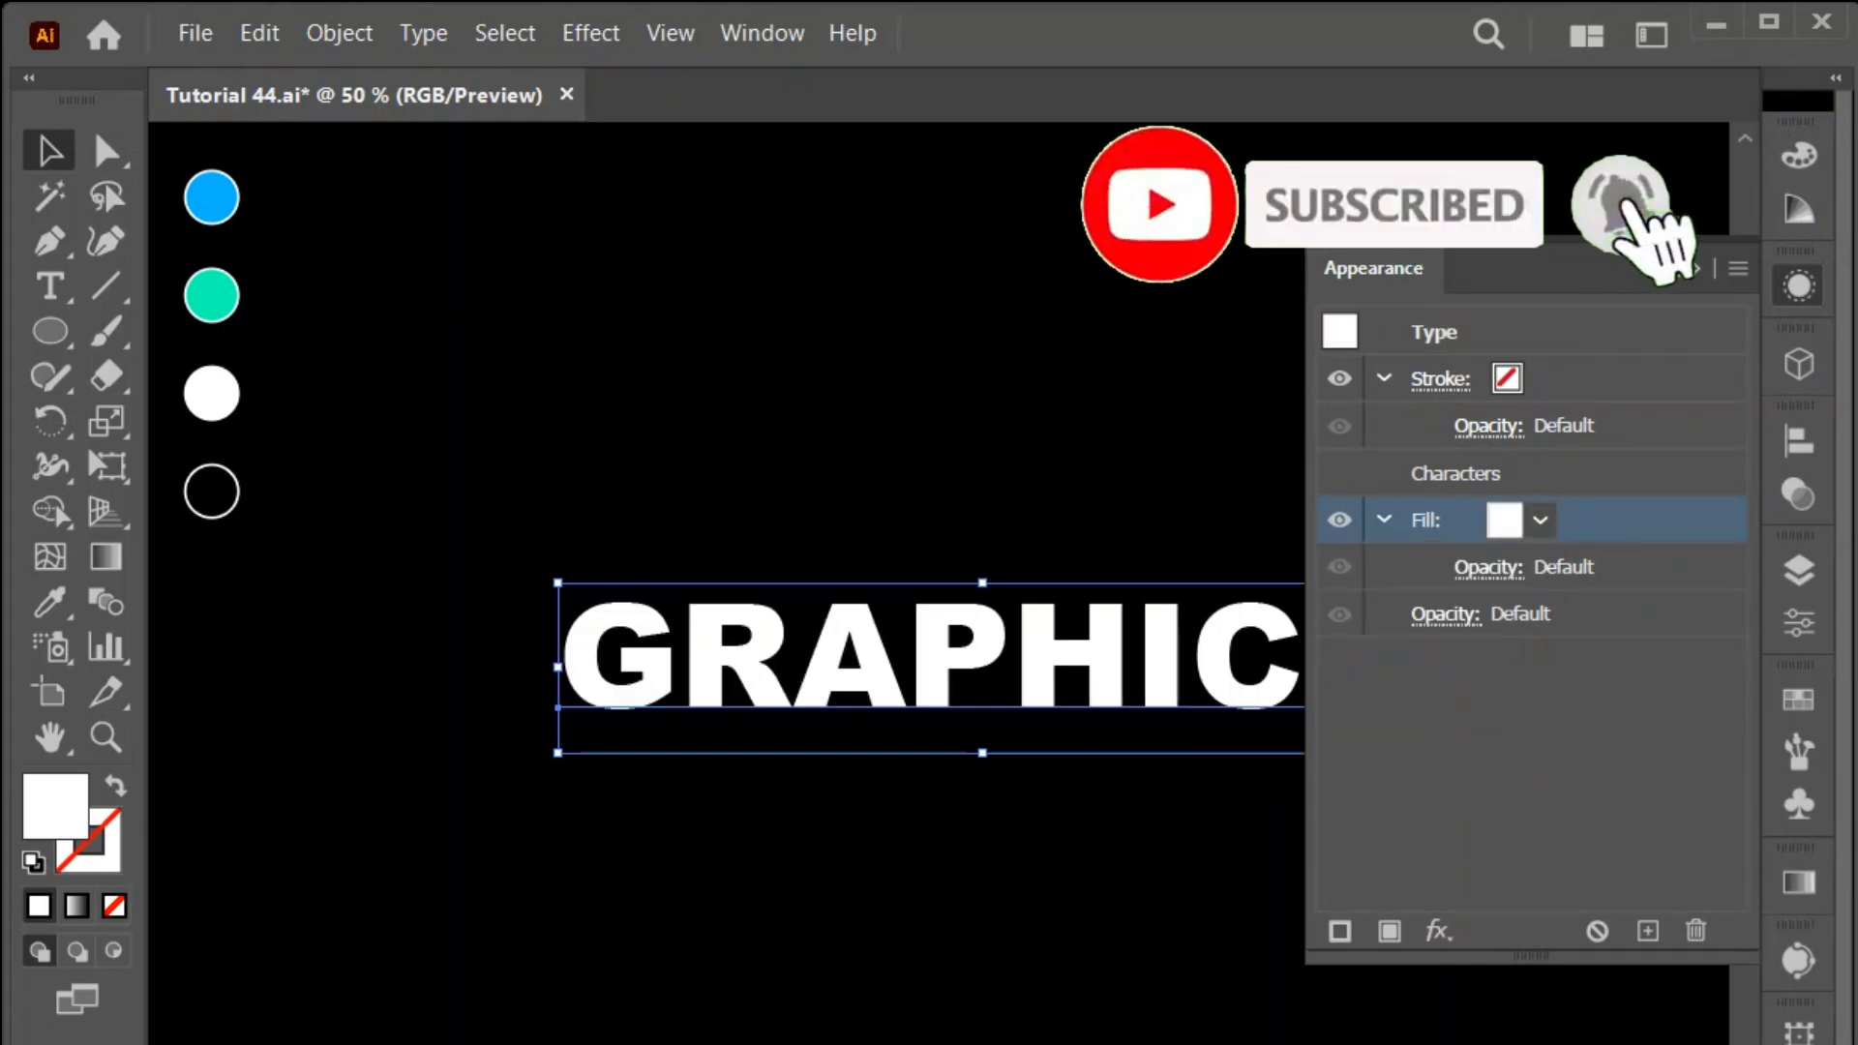
Step: Add a new 1 pt stroke to the text's appearance and place it beneath the white fill
click(1339, 931)
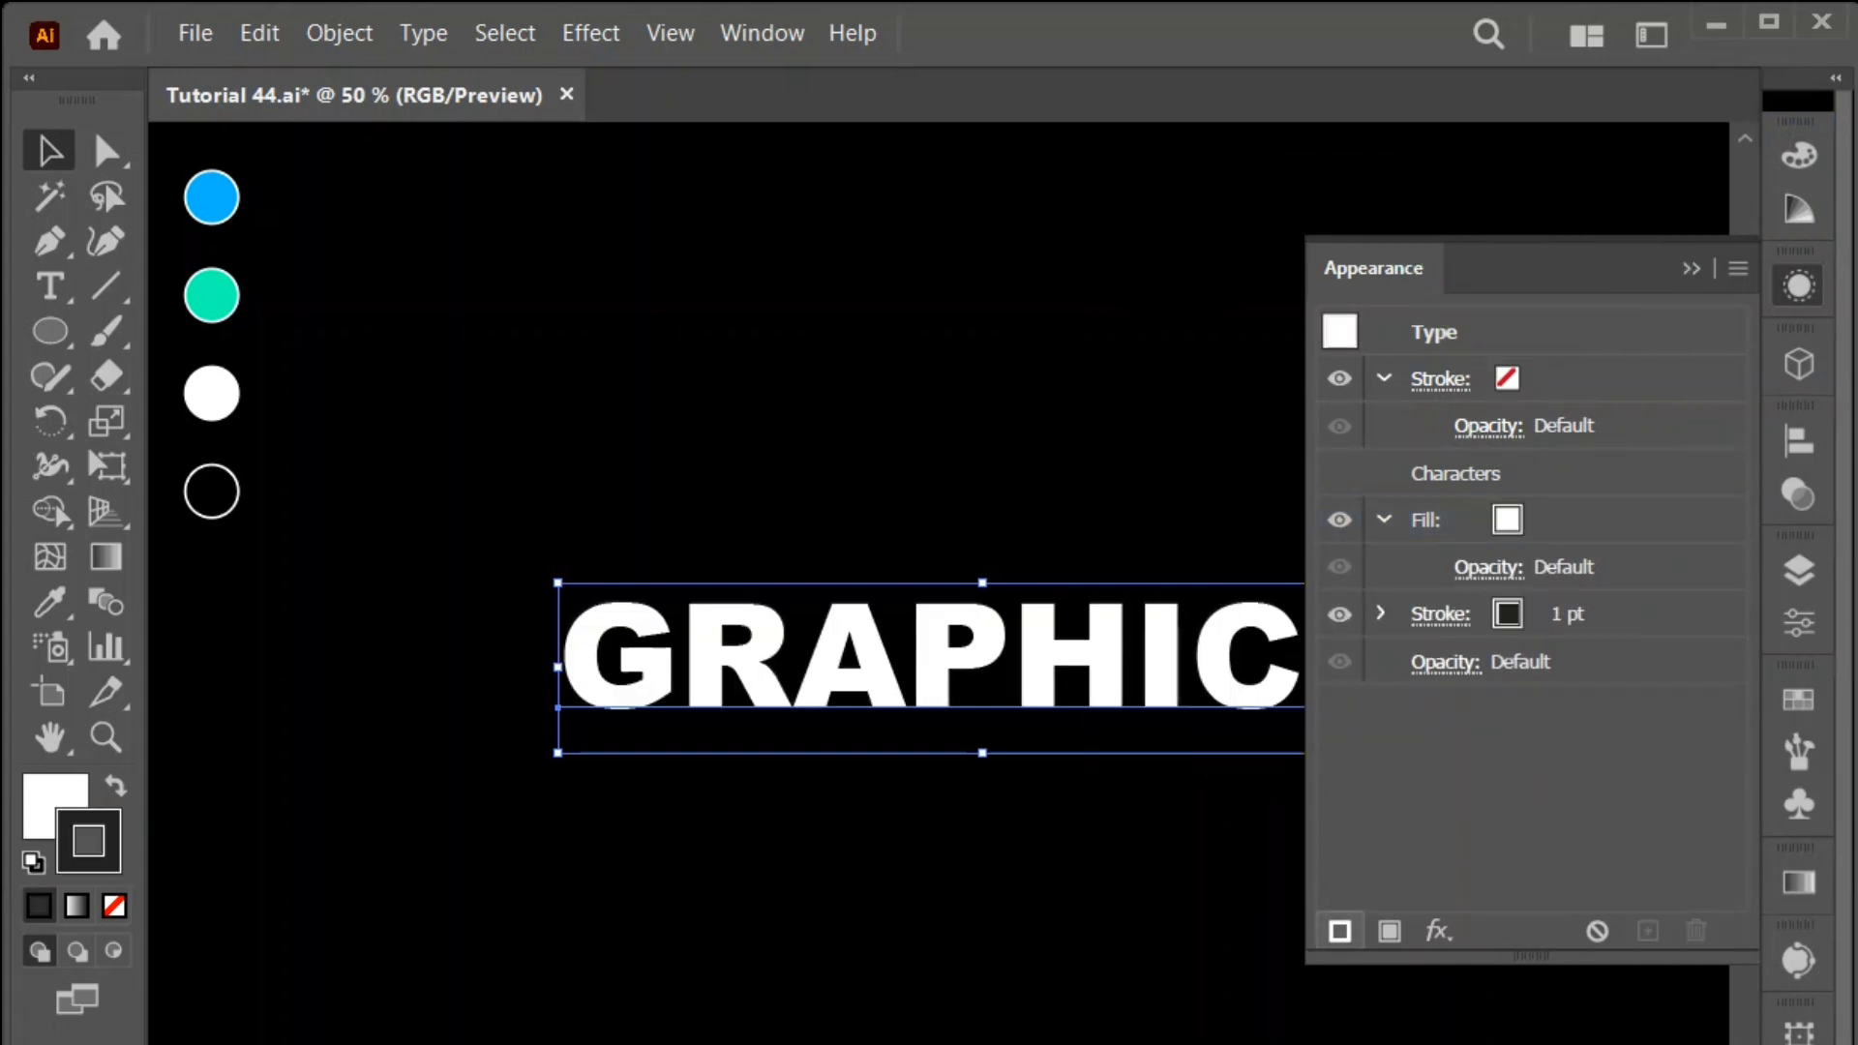
click(1606, 520)
drag(1606, 520, 1606, 631)
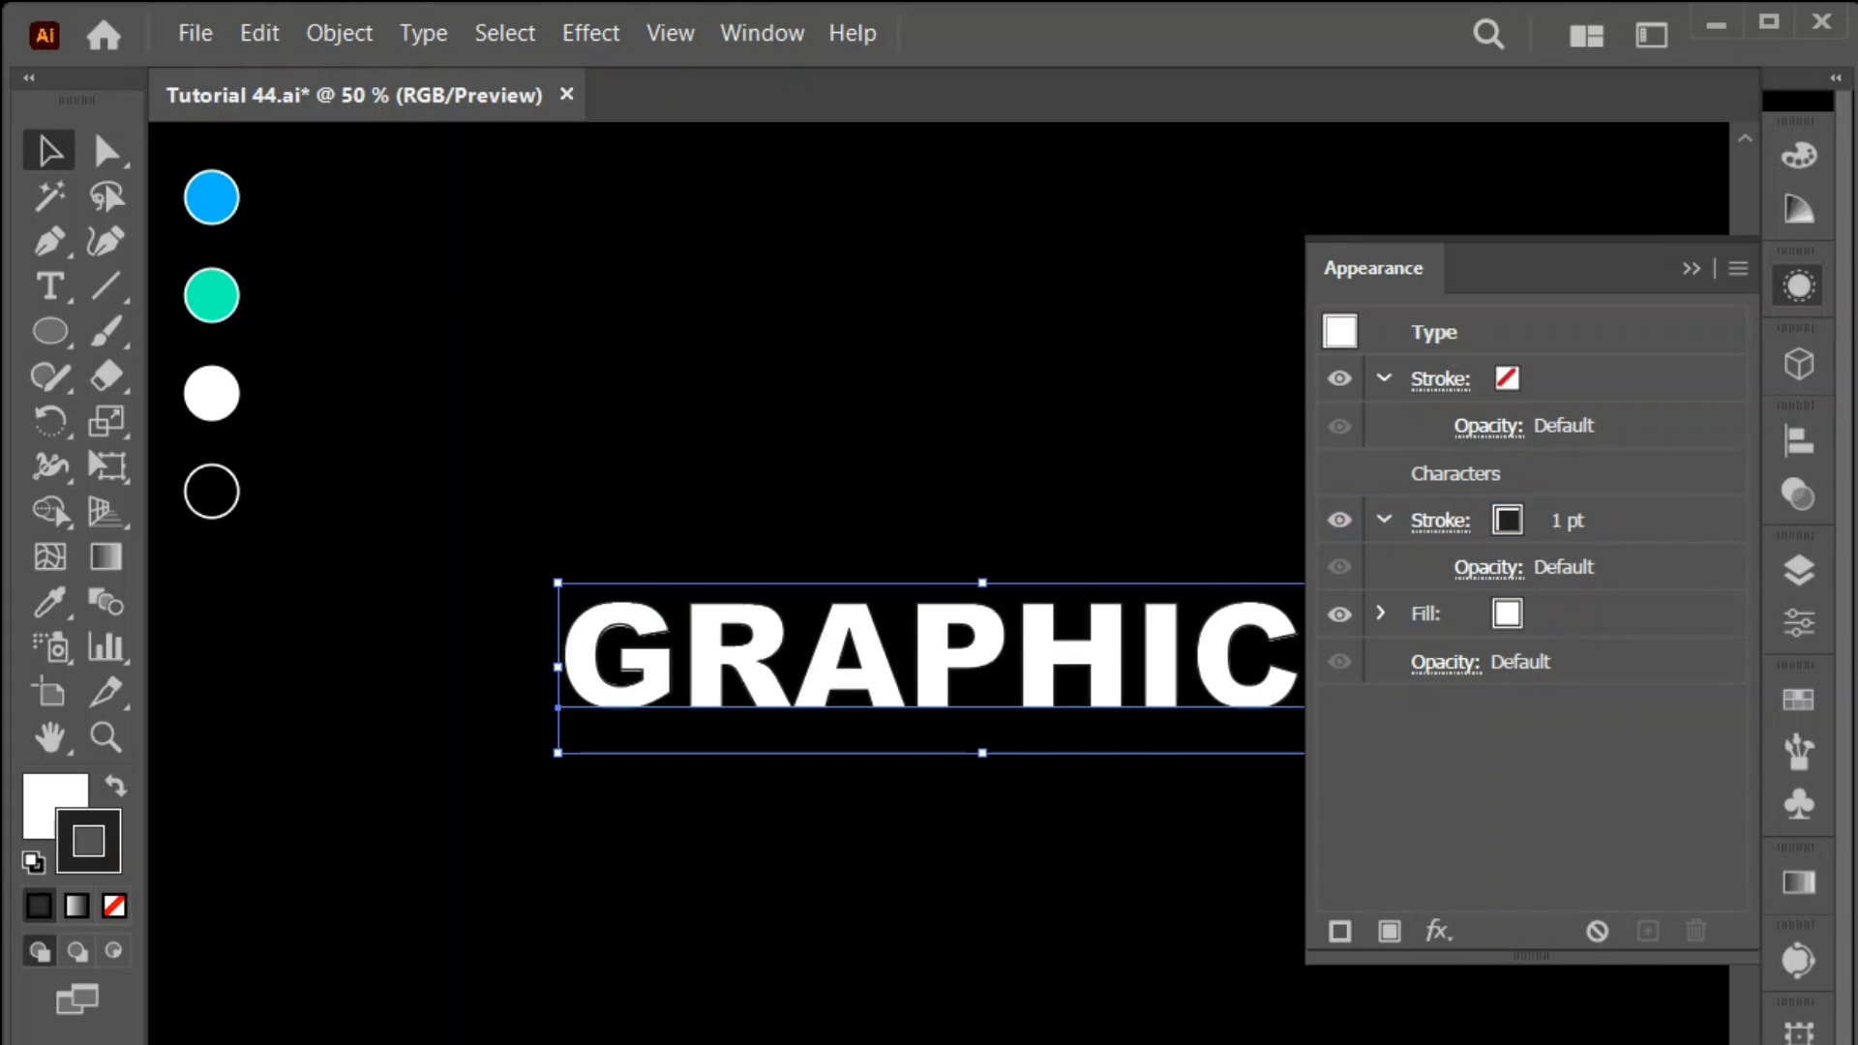
drag(1606, 519, 1606, 631)
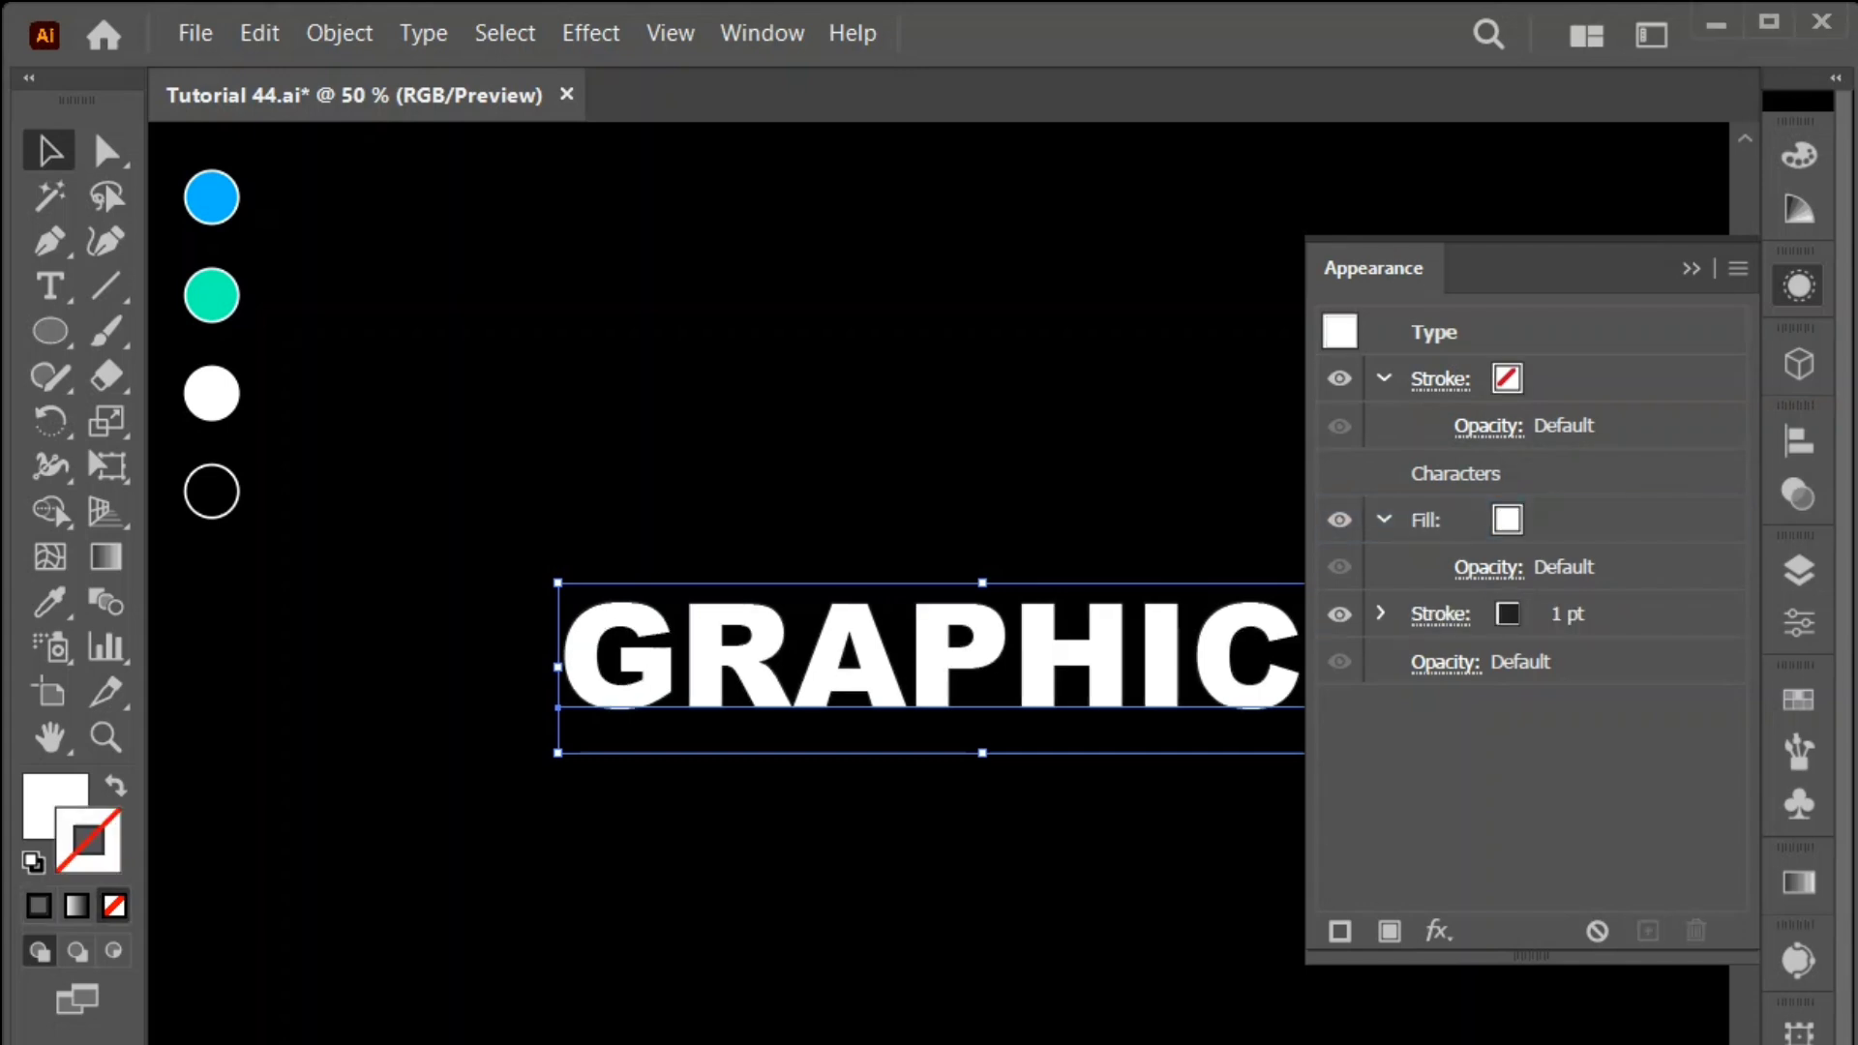
click(1606, 614)
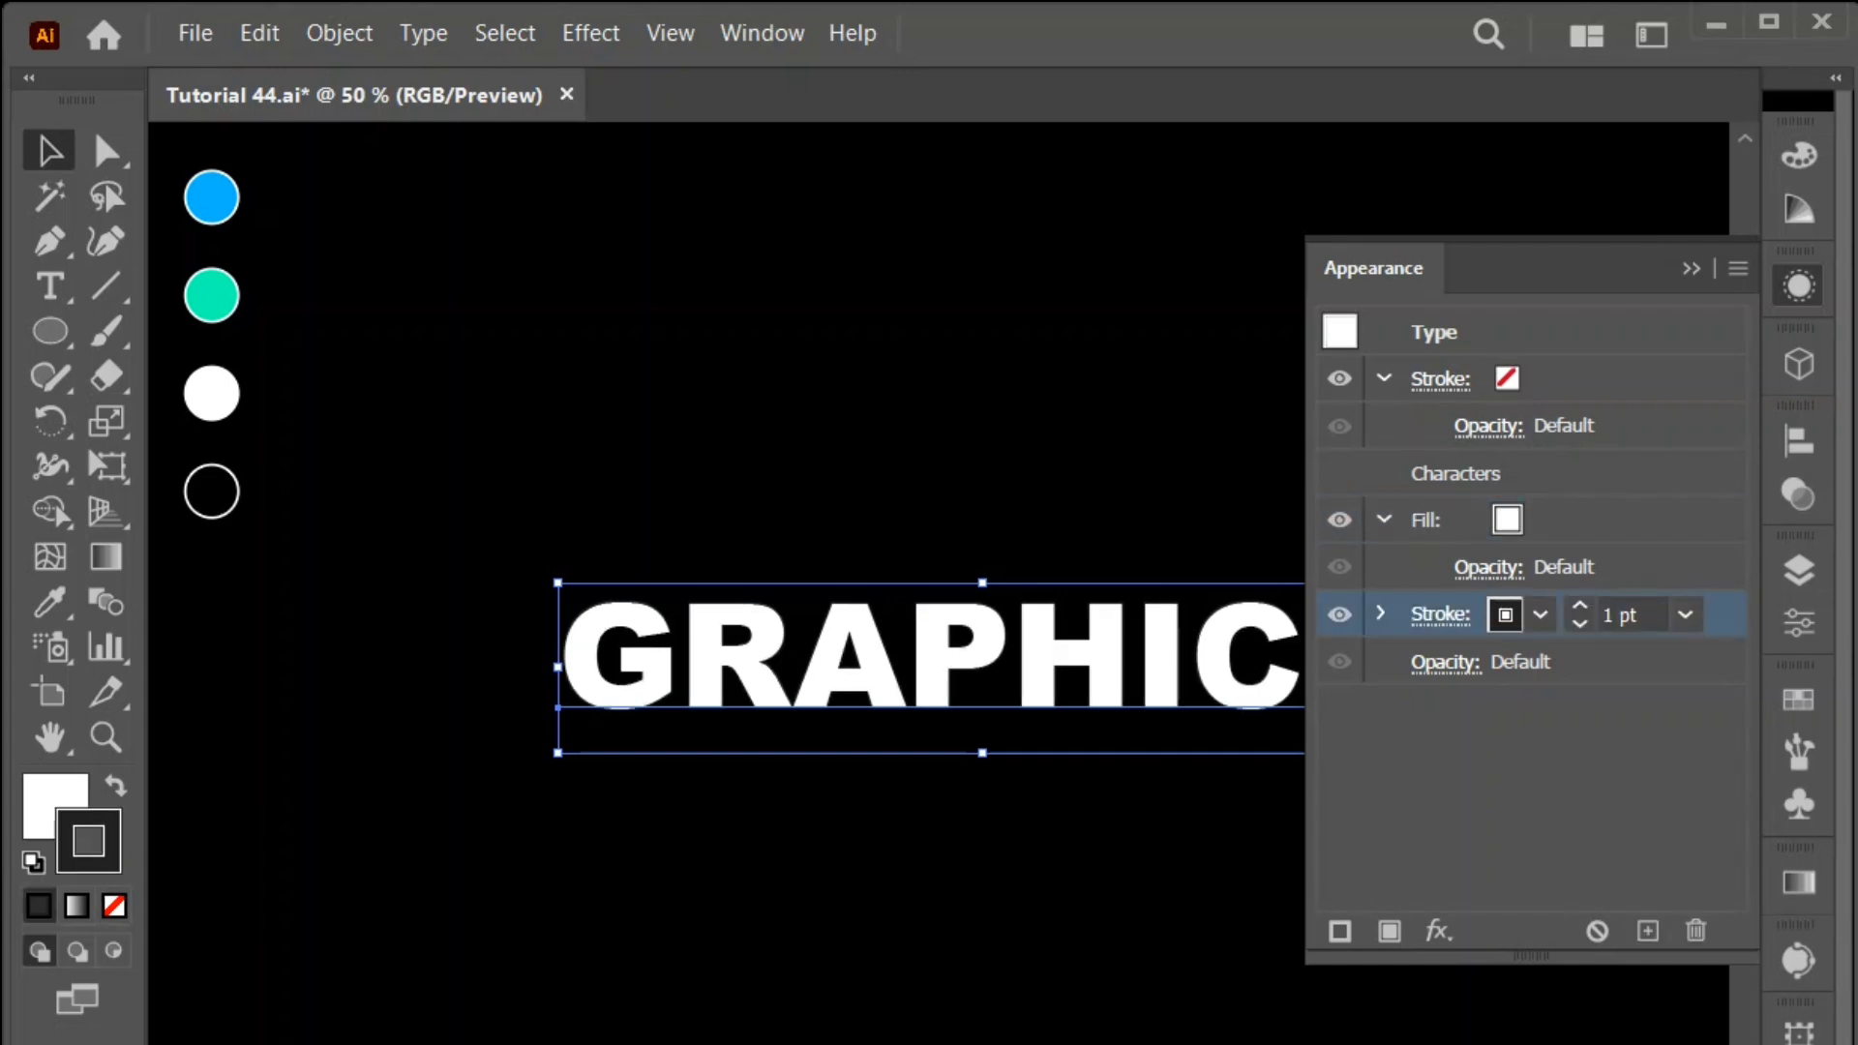
Step: Apply a four-stop linear gradient to the lower stroke, with every stop coloured from the blue sample circle
click(1797, 881)
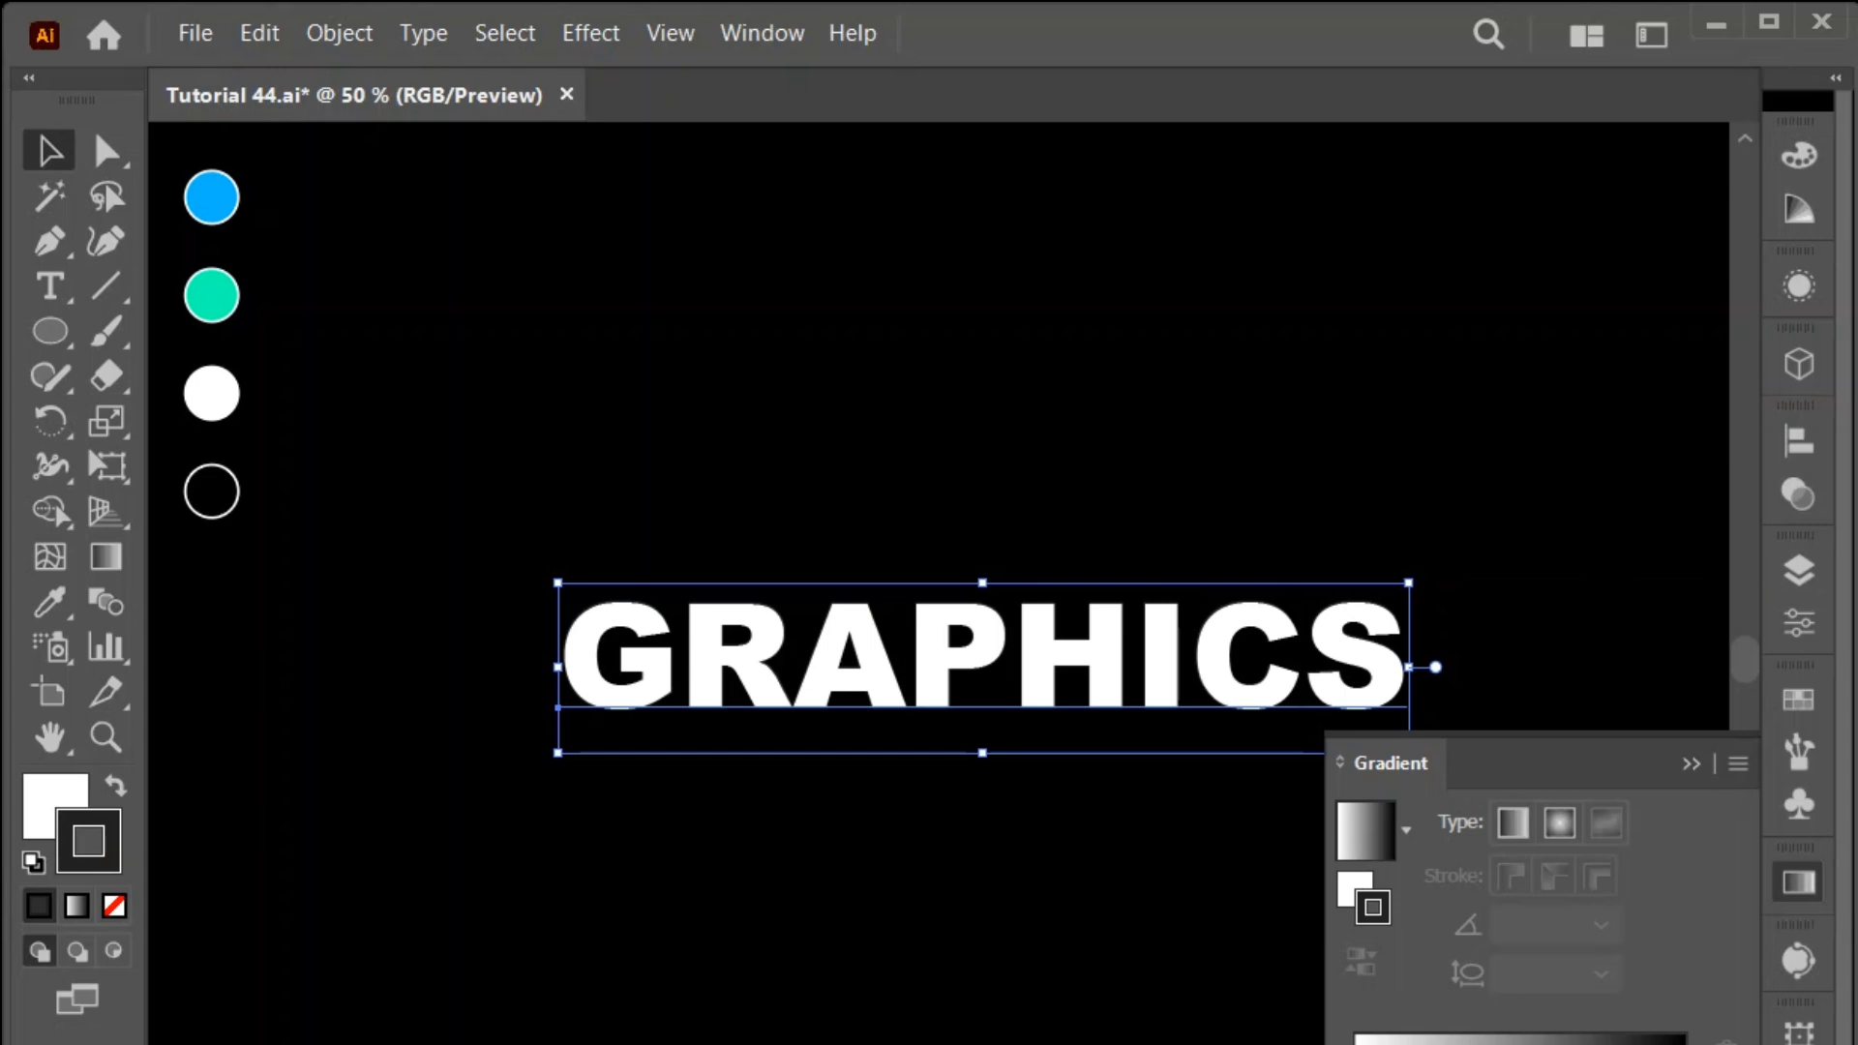
key(period)
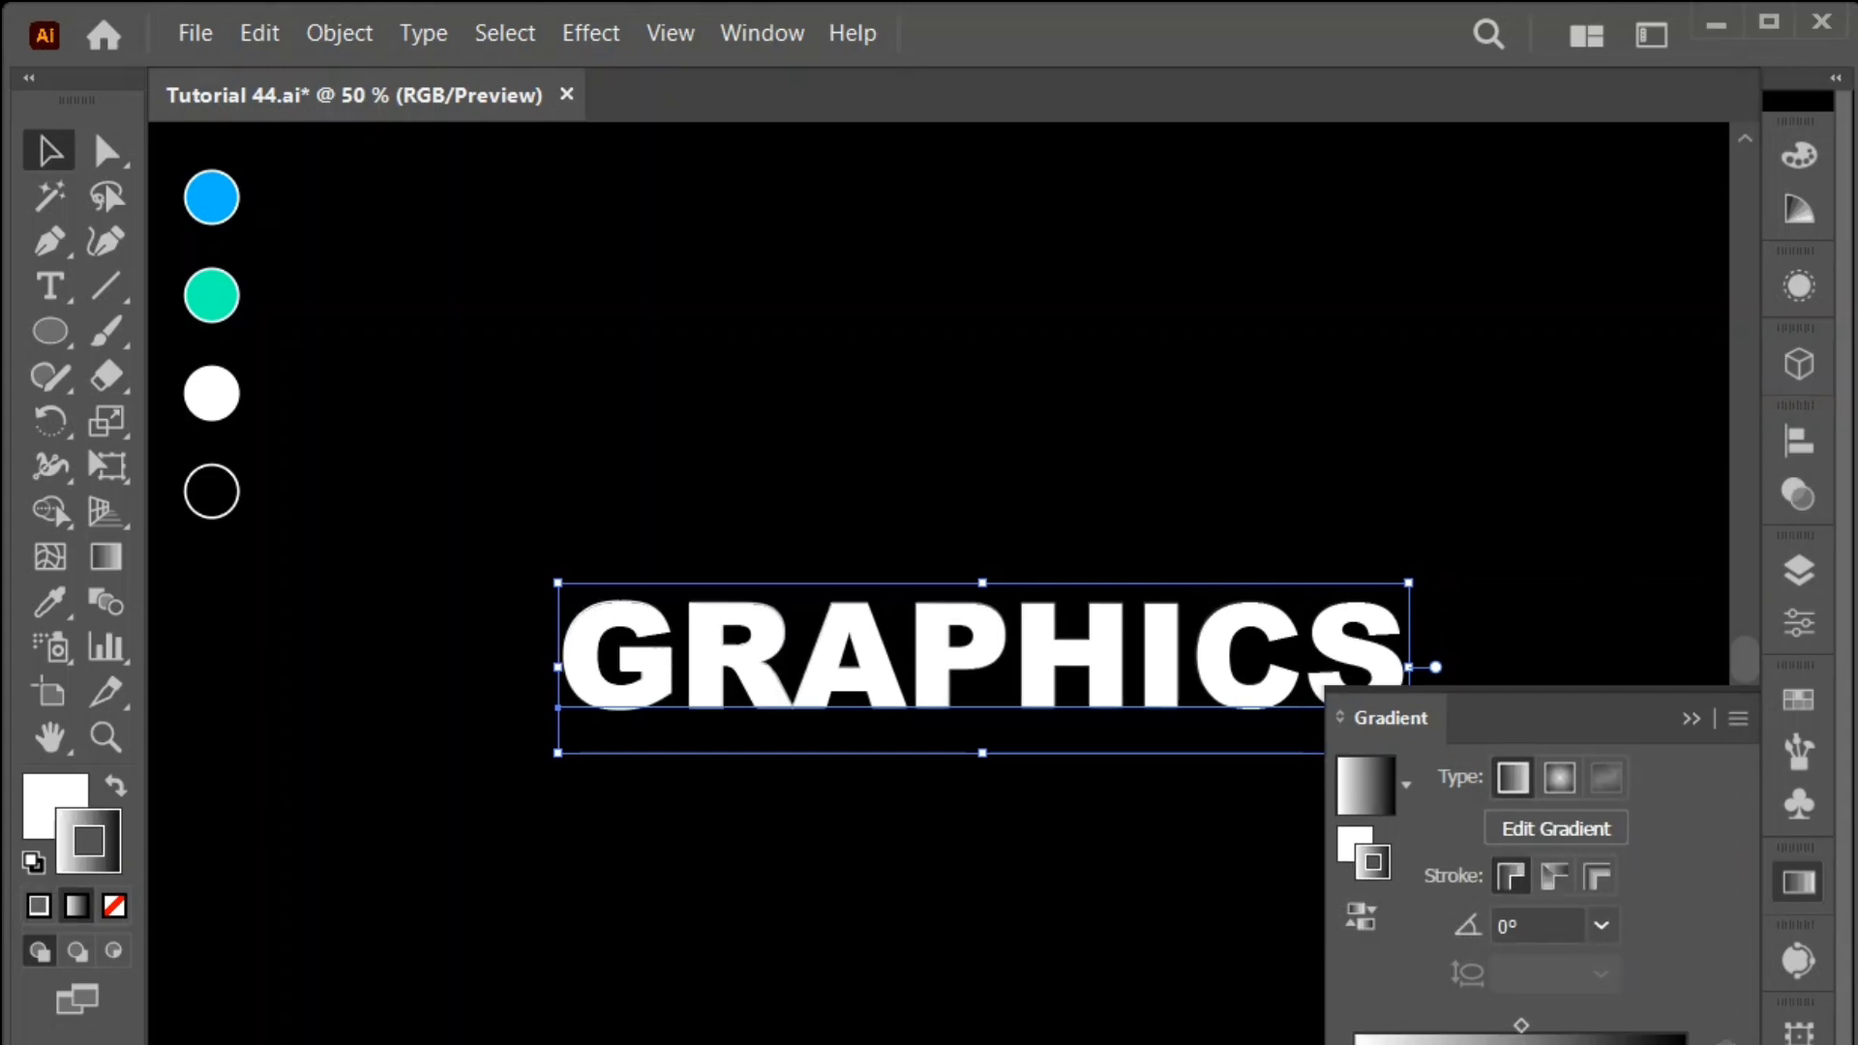
click(211, 197)
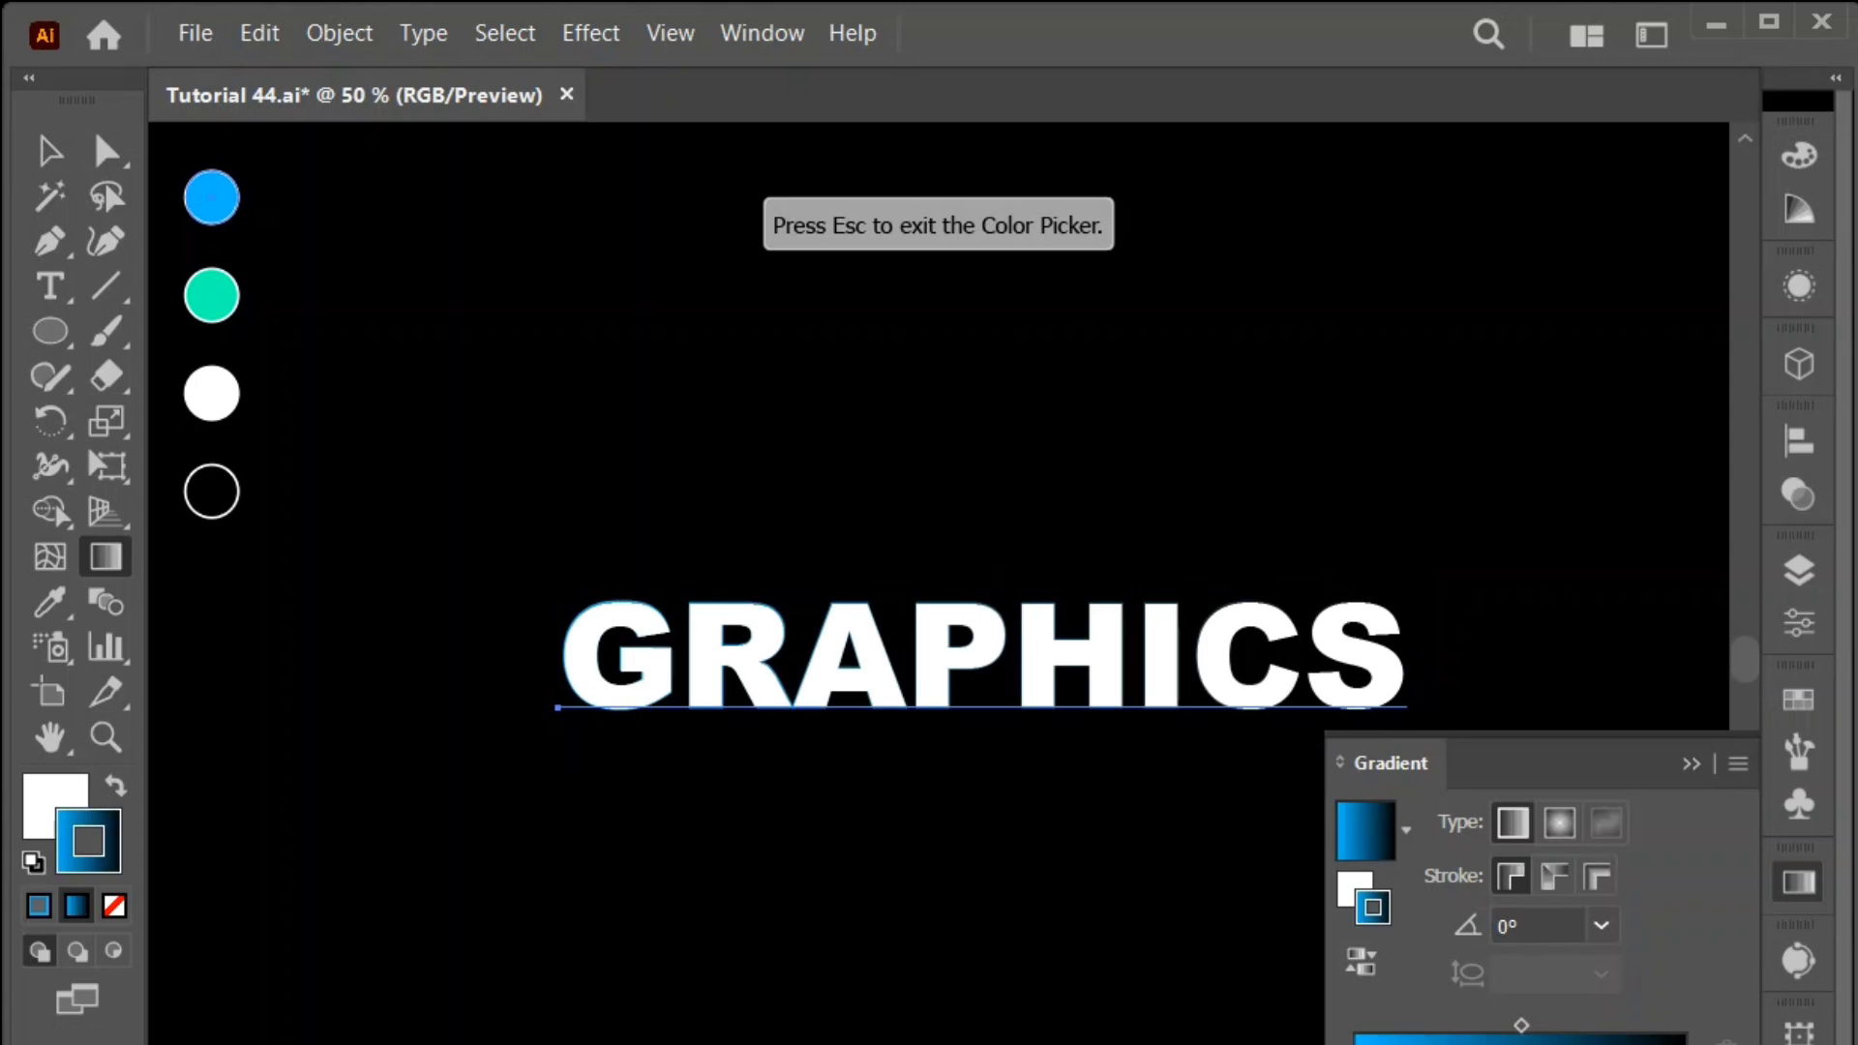
key(Escape)
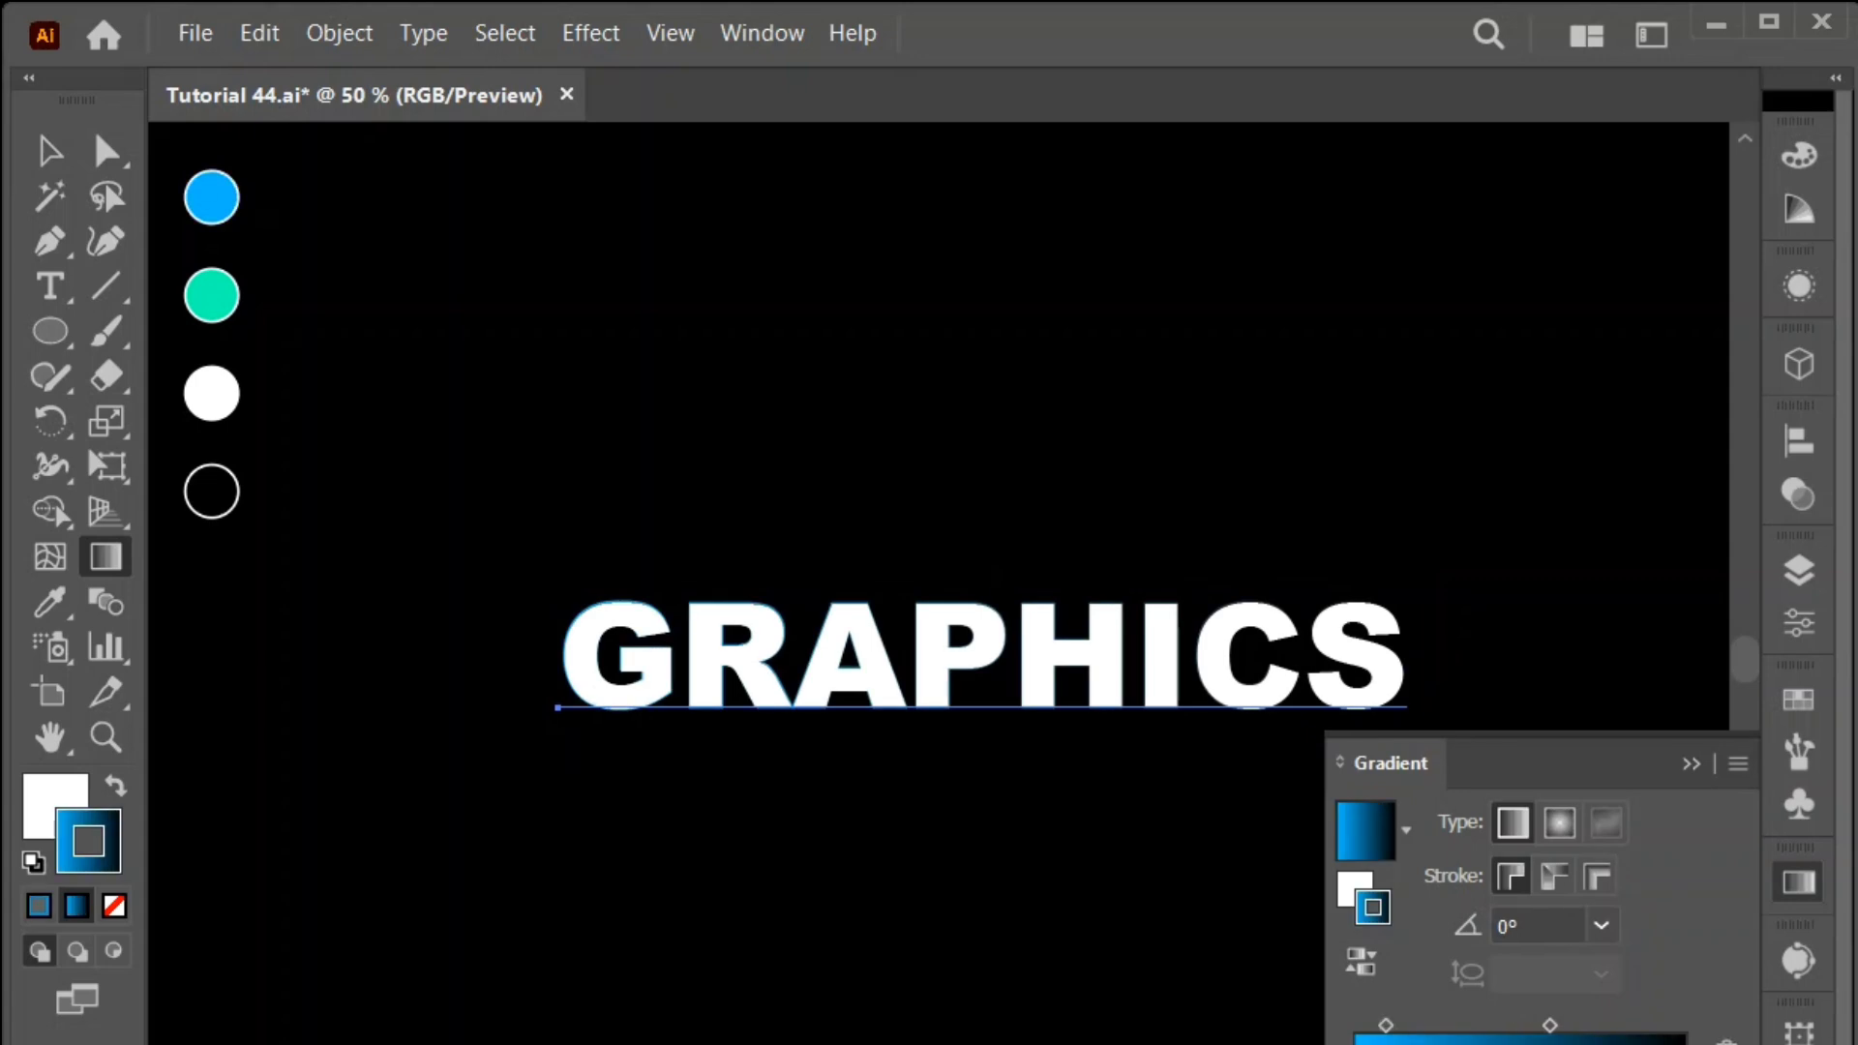
click(211, 197)
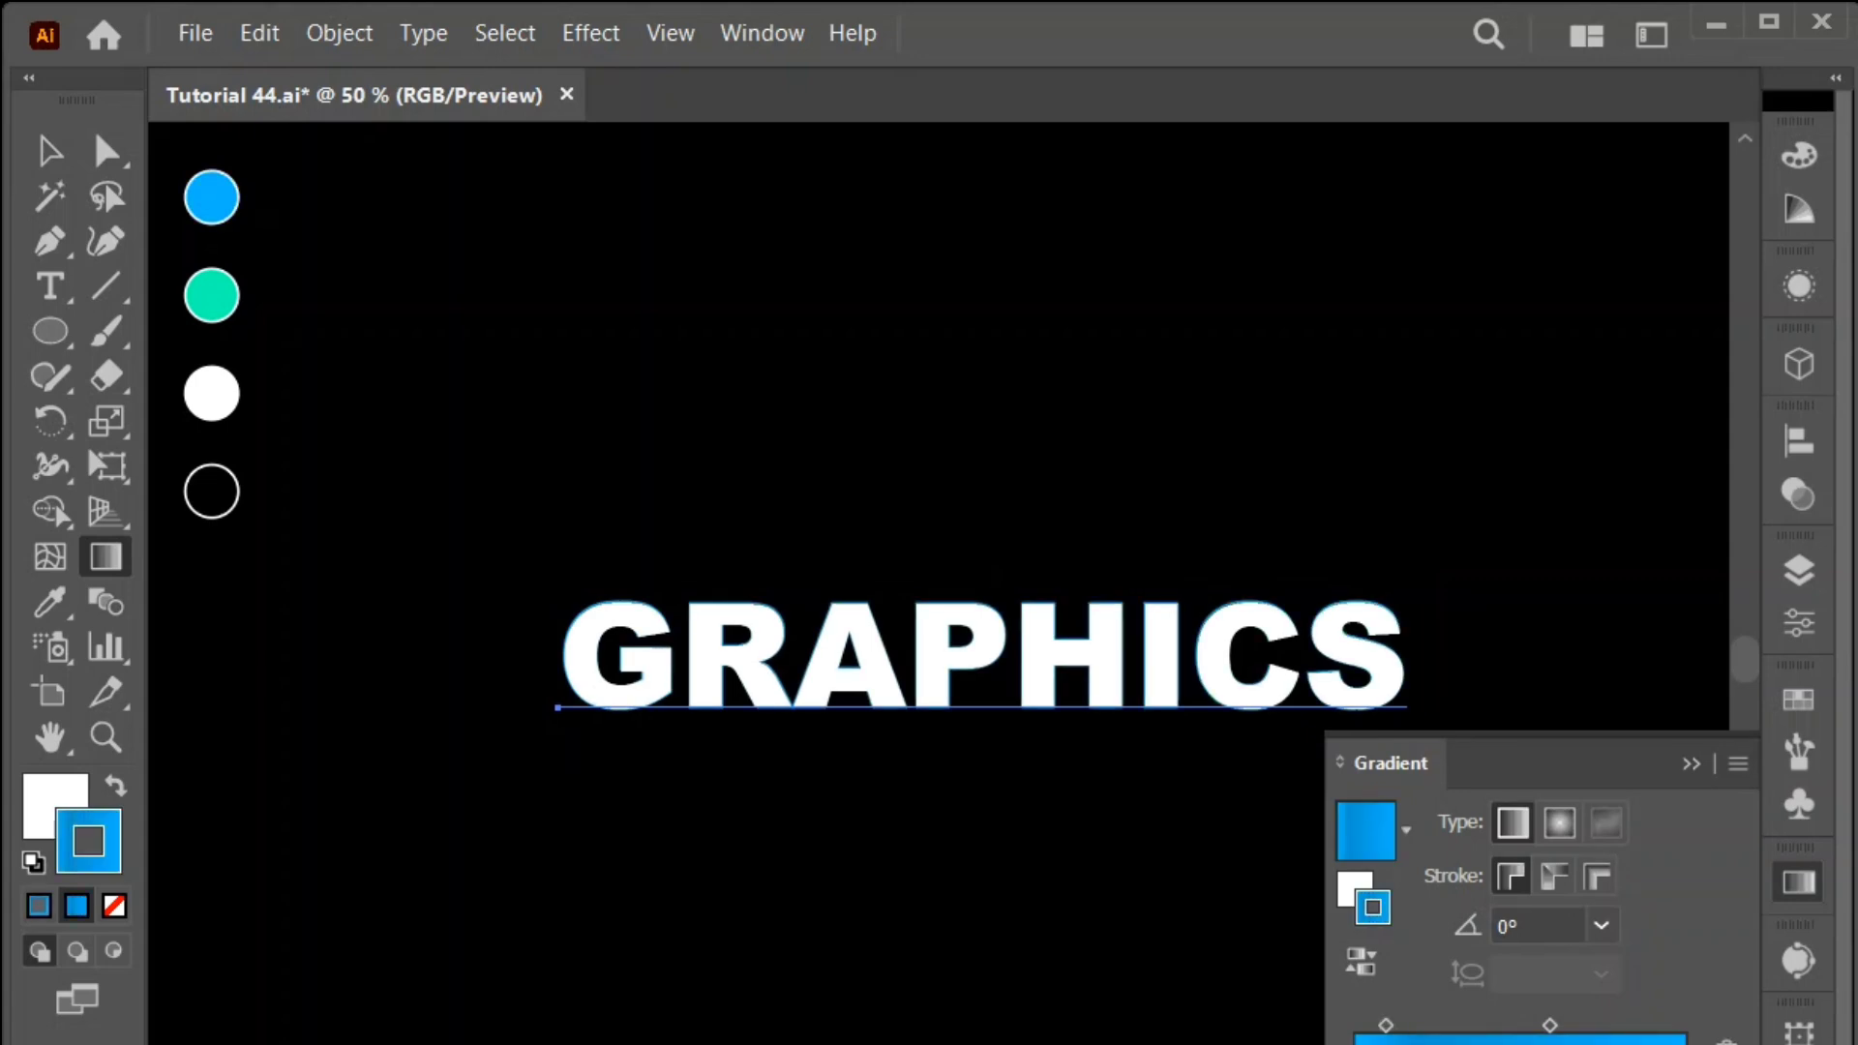
click(211, 198)
drag(1416, 1044, 1570, 1044)
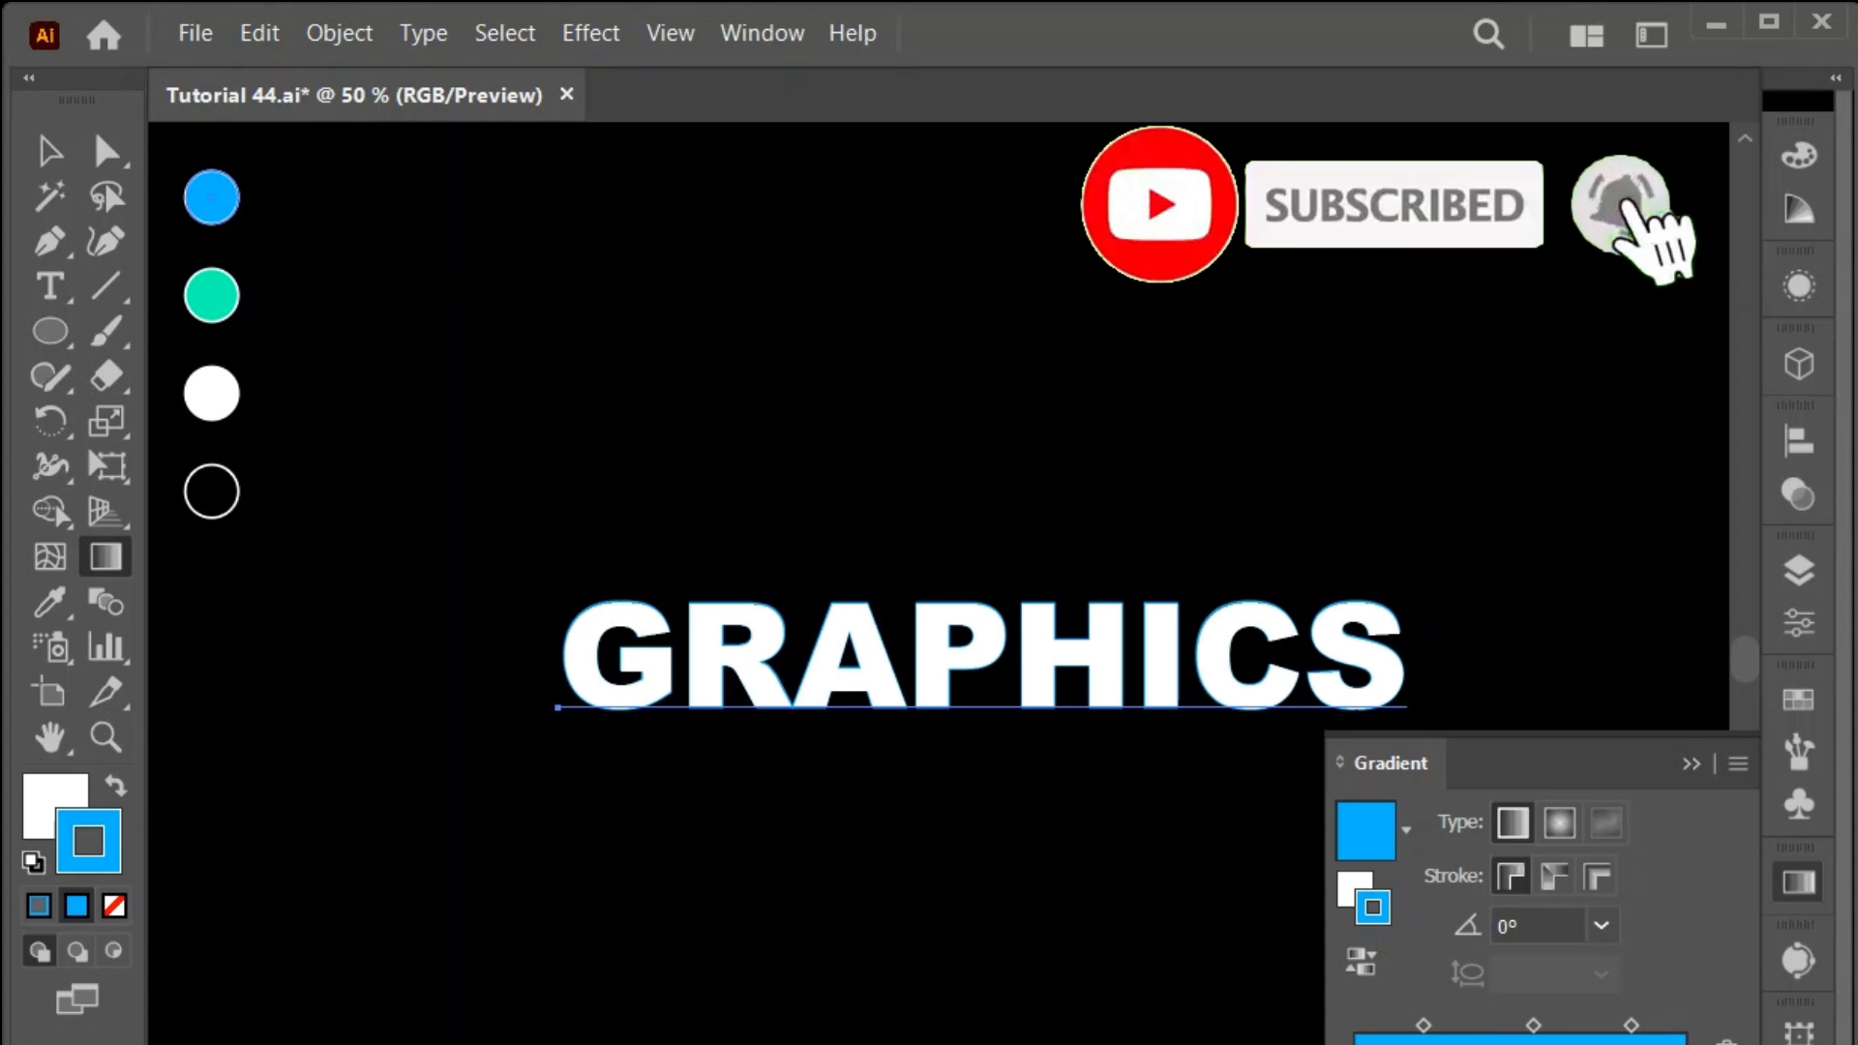
Step: Colour the stroke gradient's first stop white from the sample circle and make that stop fully transparent
click(211, 392)
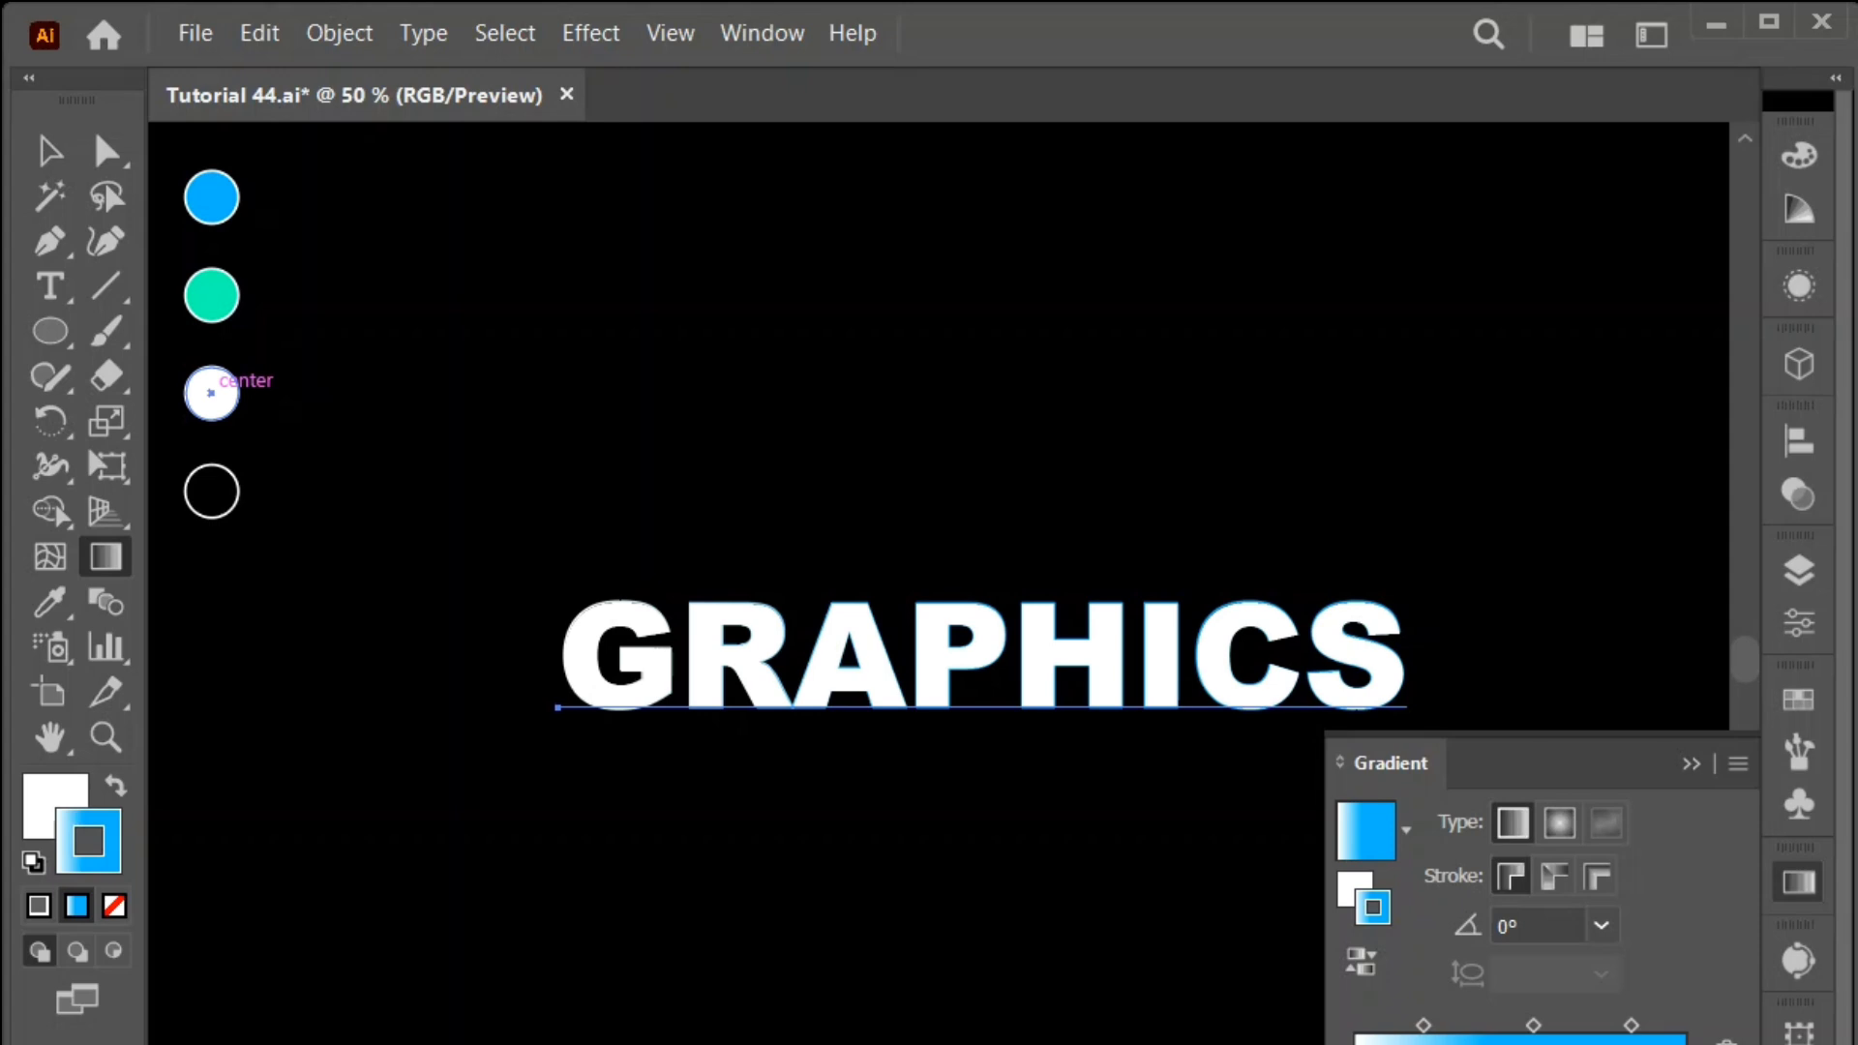
key(Return)
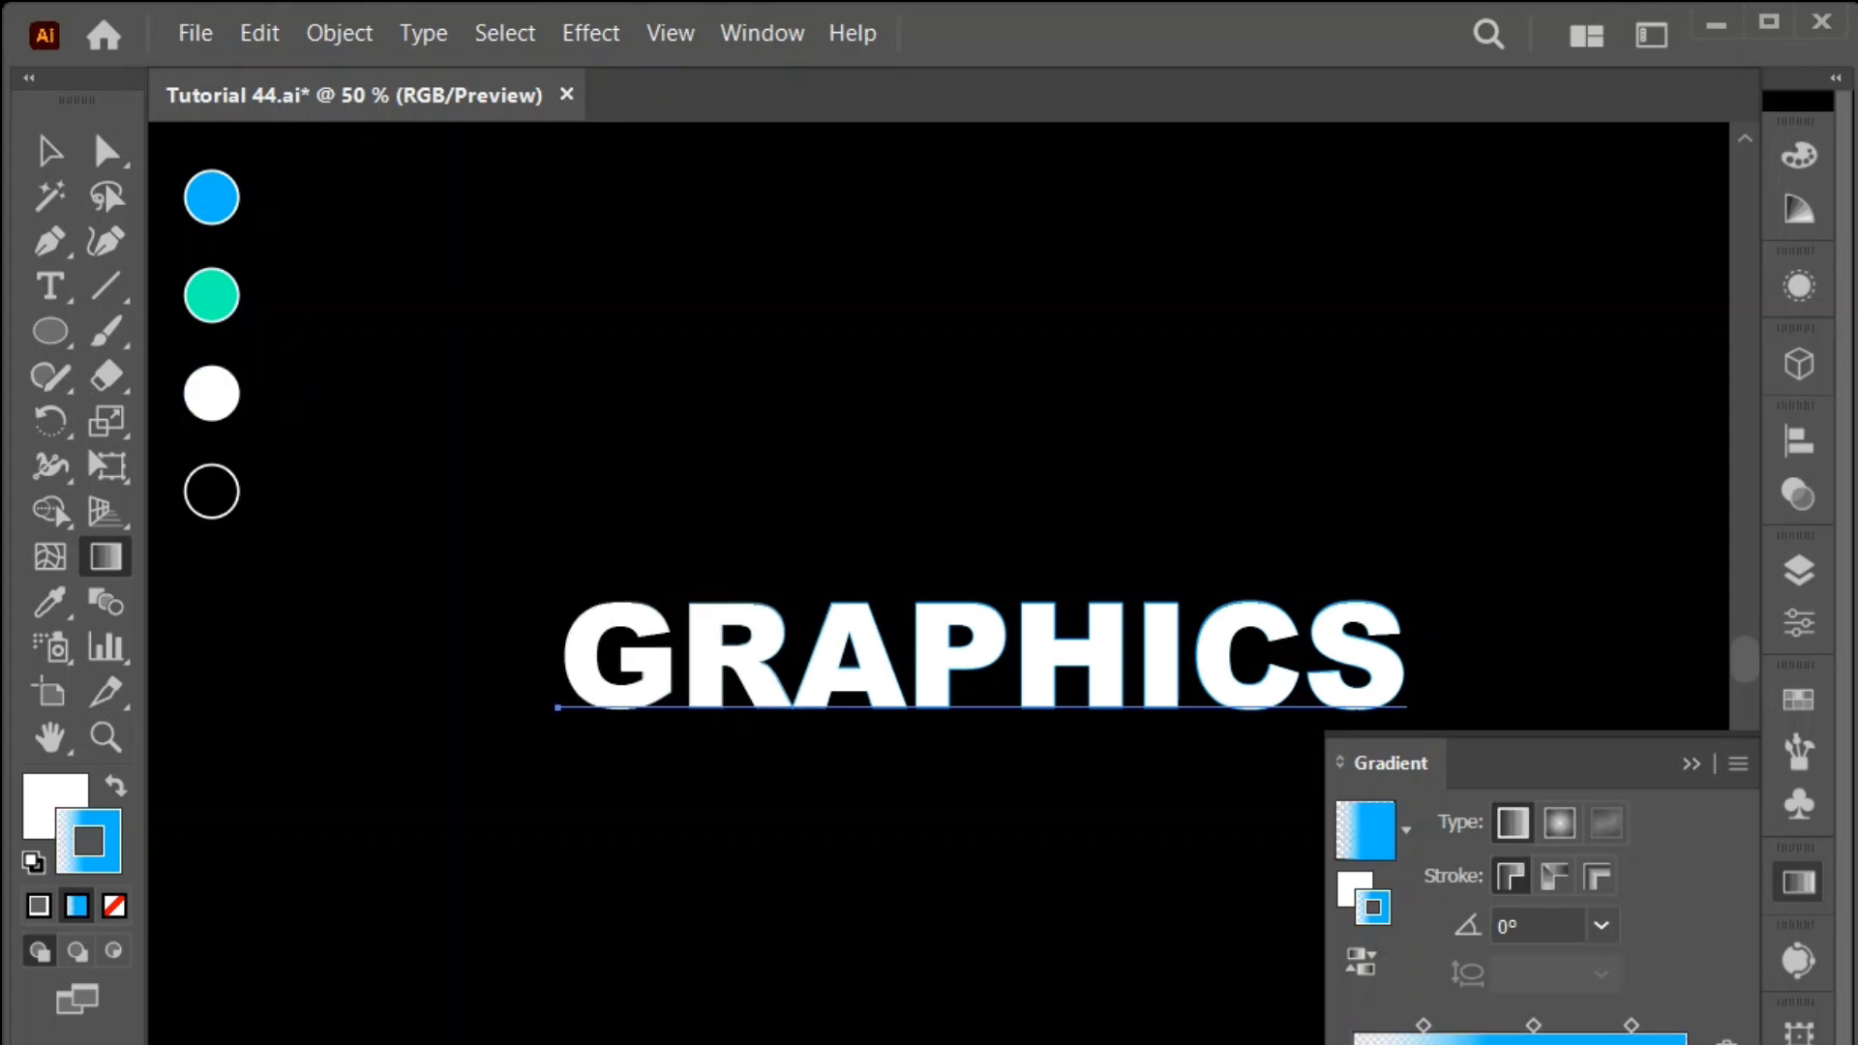
click(1689, 764)
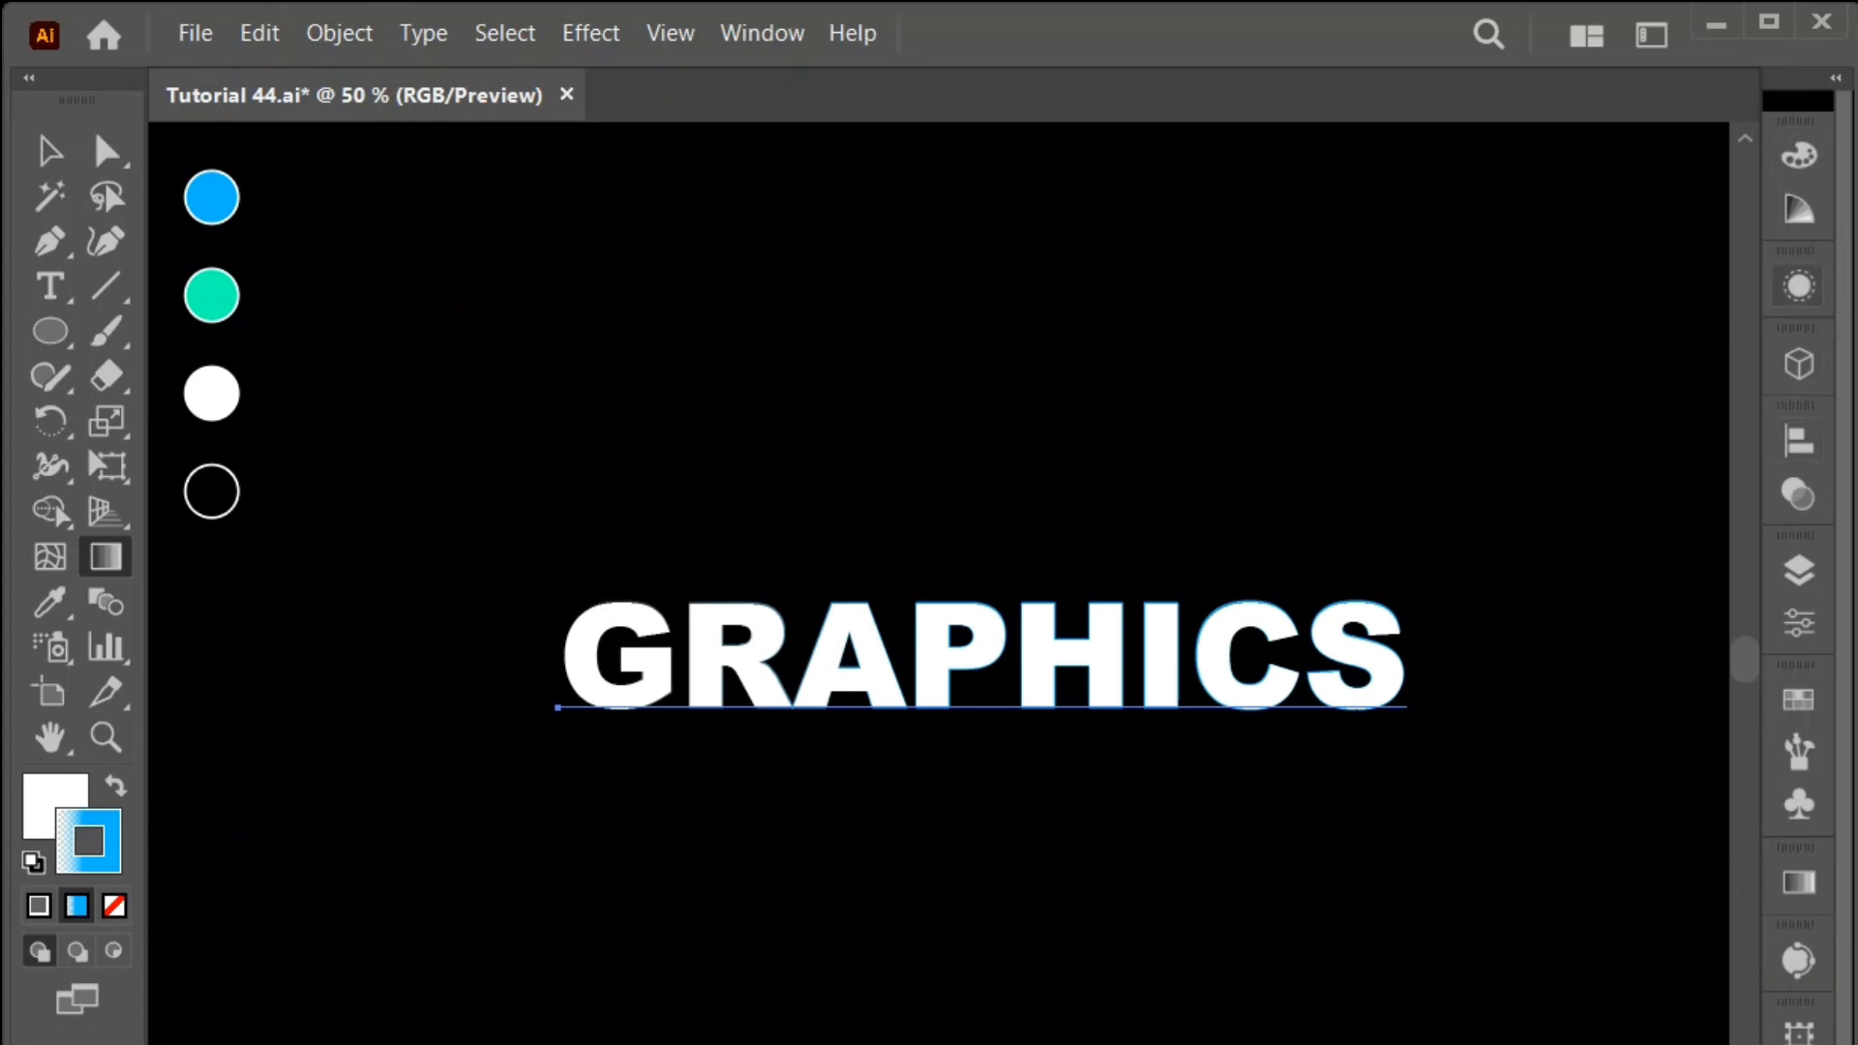
Step: Add a Transform effect to the text's gradient stroke
click(1797, 286)
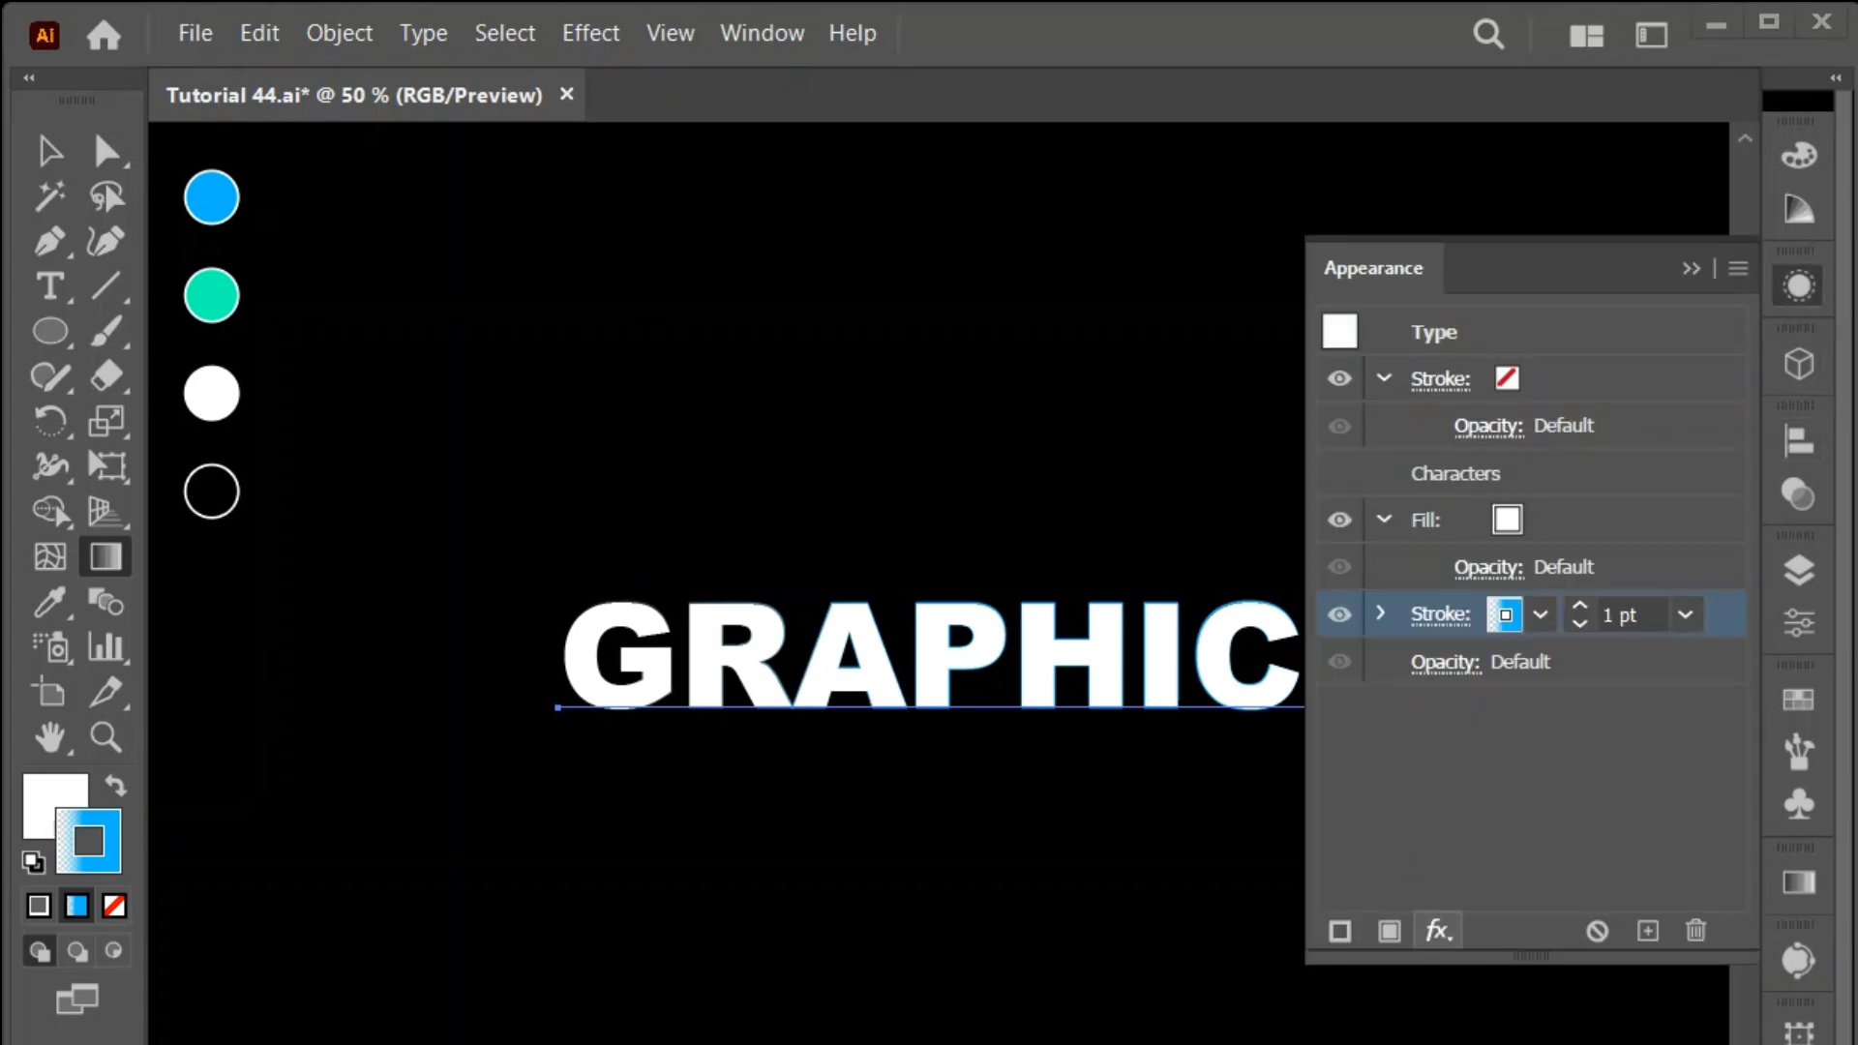
click(1439, 931)
mouse_move(1567, 263)
click(1819, 371)
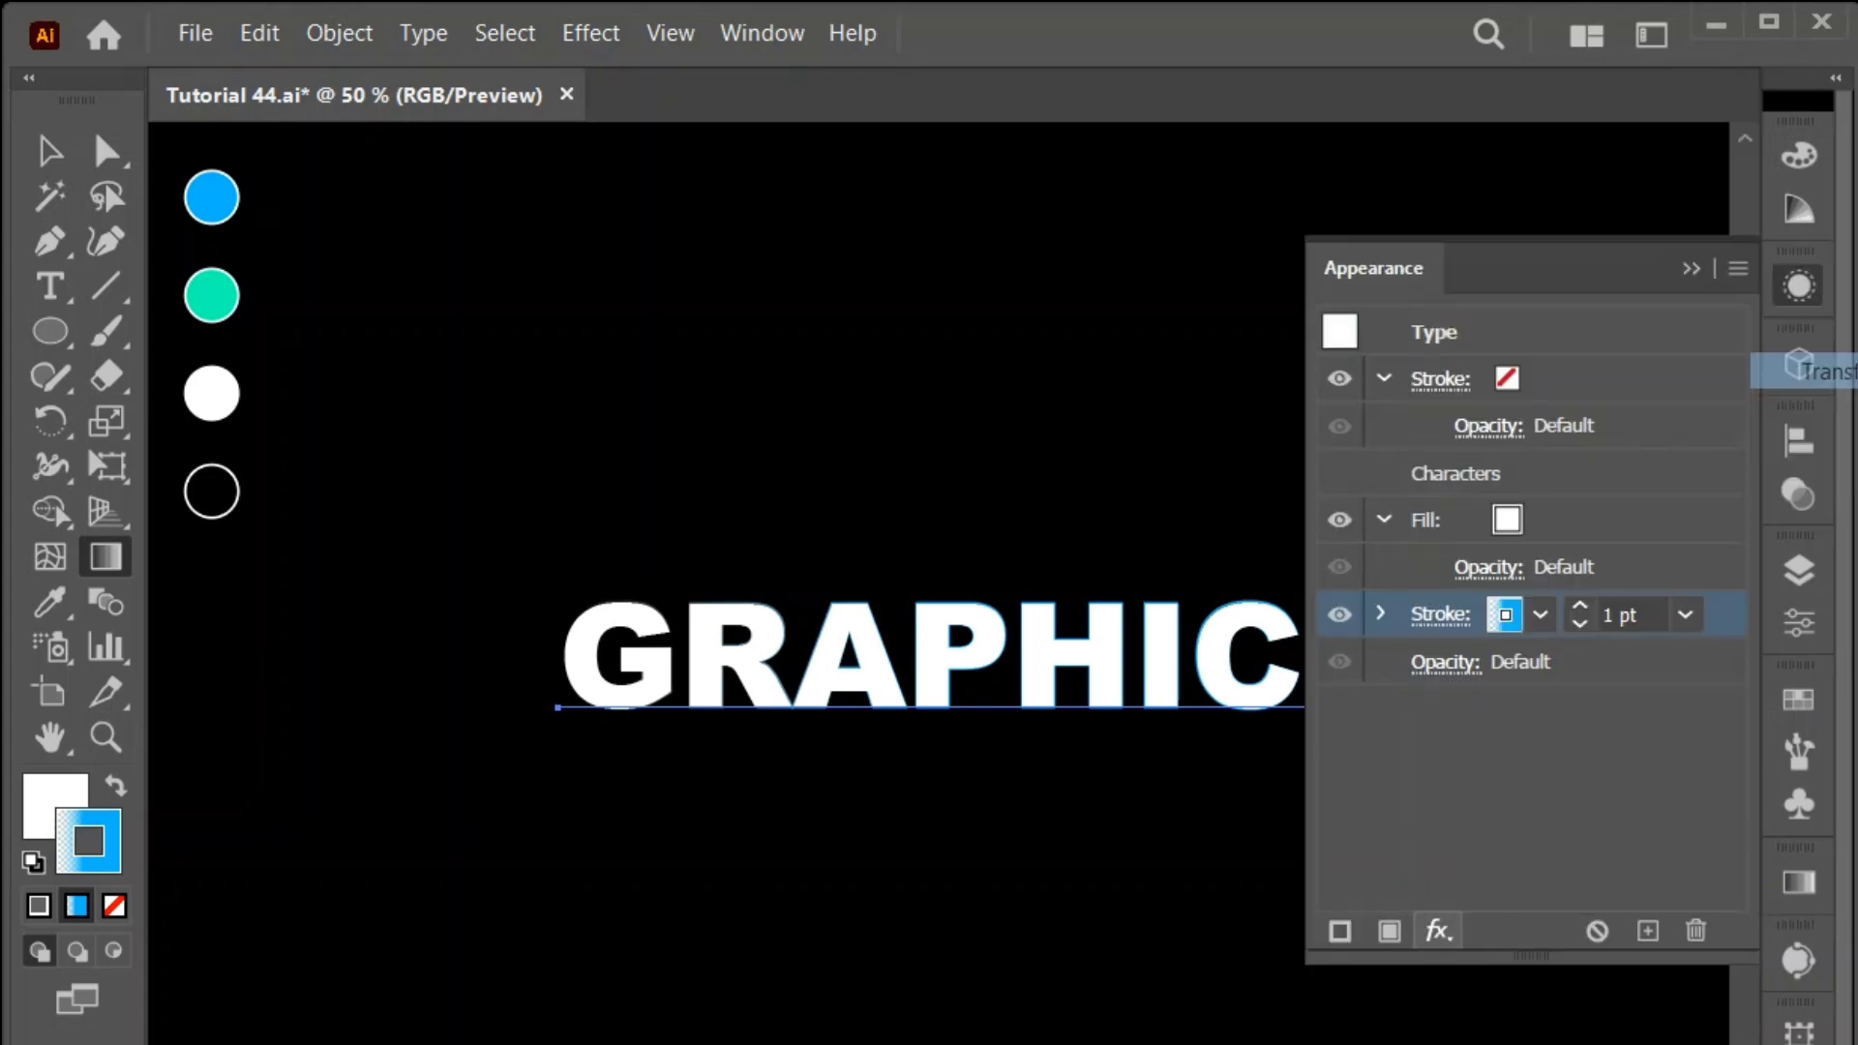
click(1592, 540)
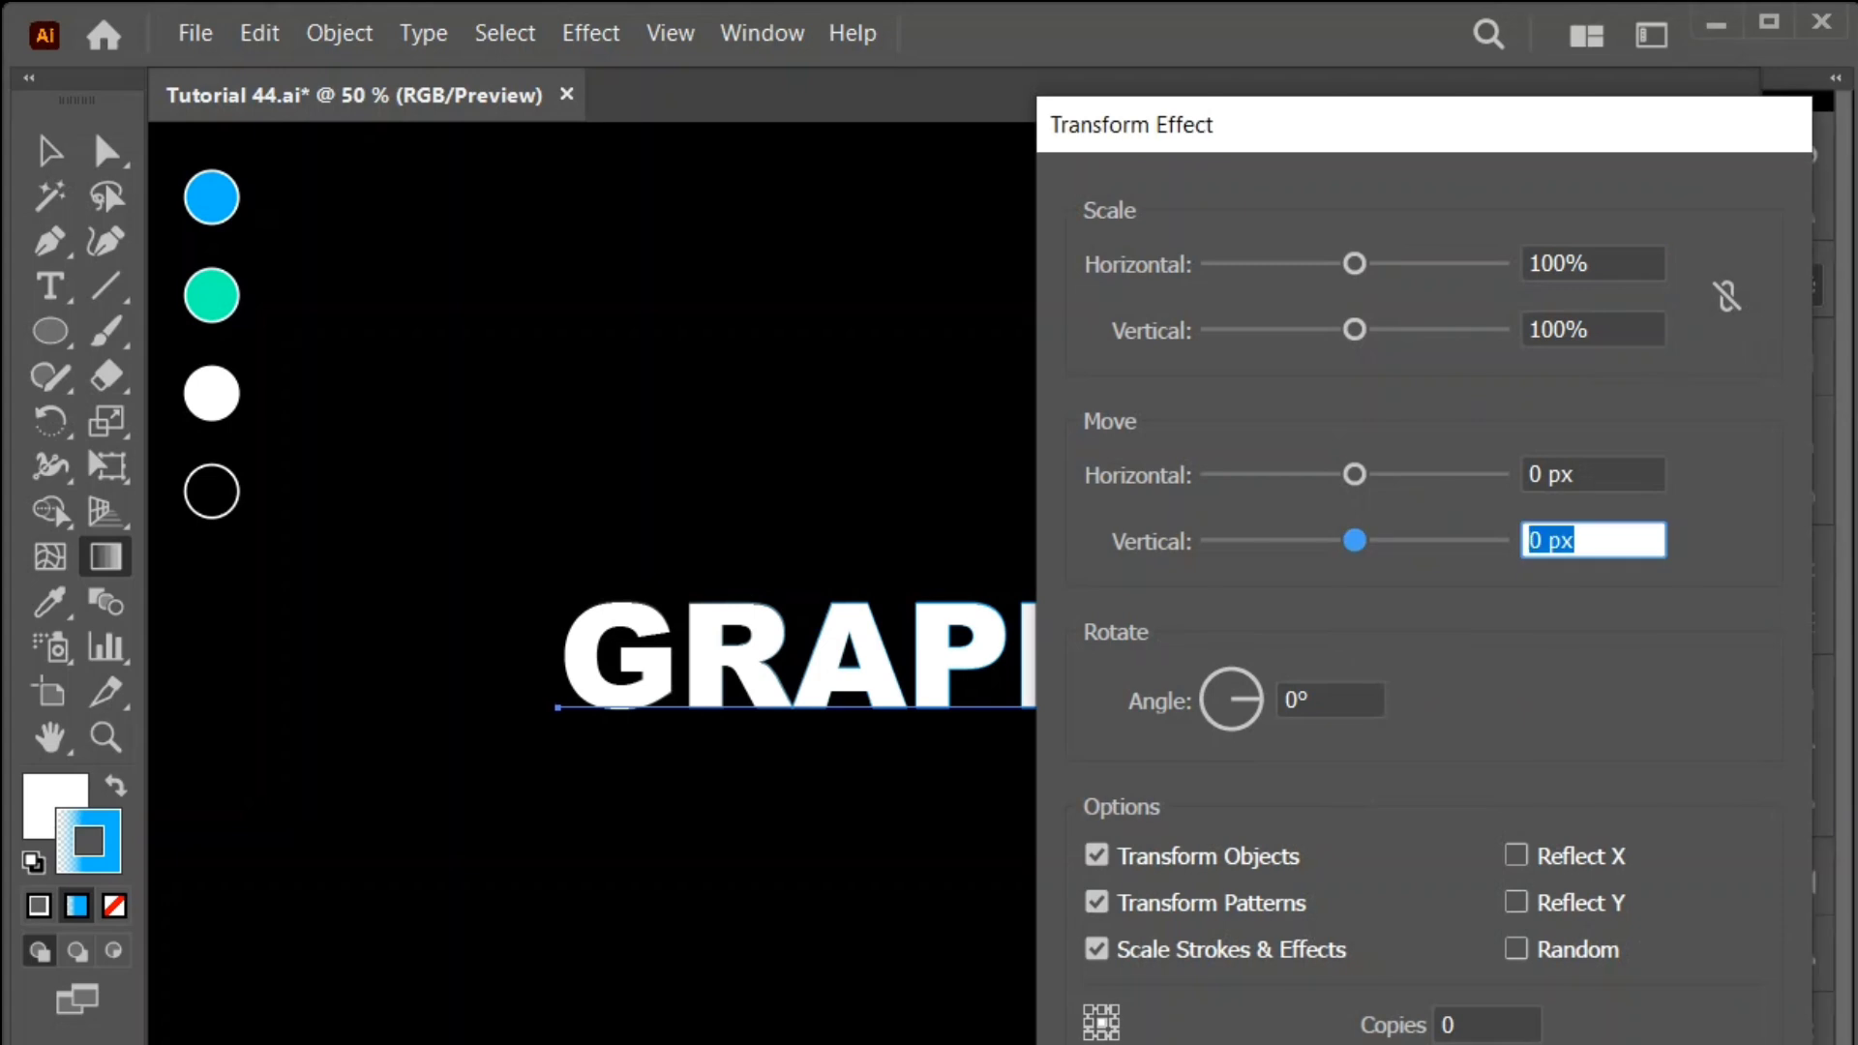
text(+)
key(BackSpace)
key(BackSpace)
key(BackSpace)
key(BackSpace)
key(Return)
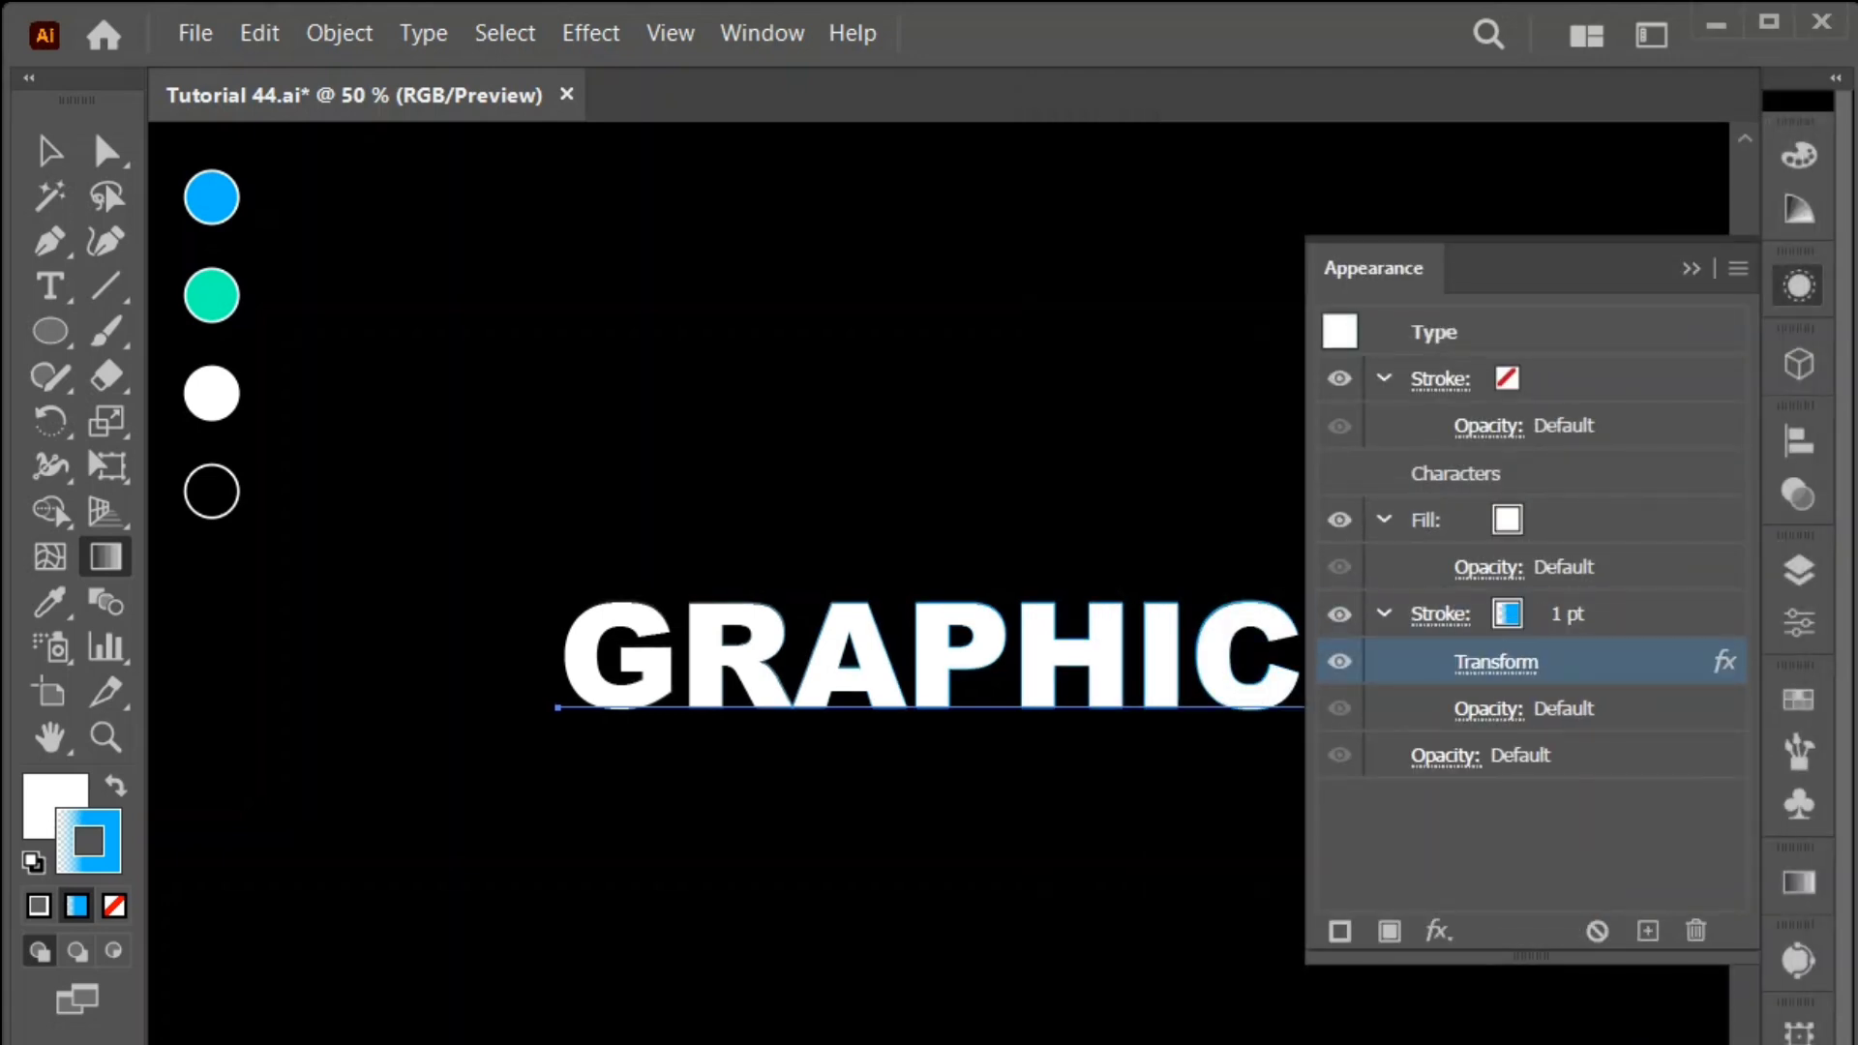
Step: Set the stroke's Transform effect to a vertical move of -51 px
key(ctrl+alt+shift+e)
click(1592, 540)
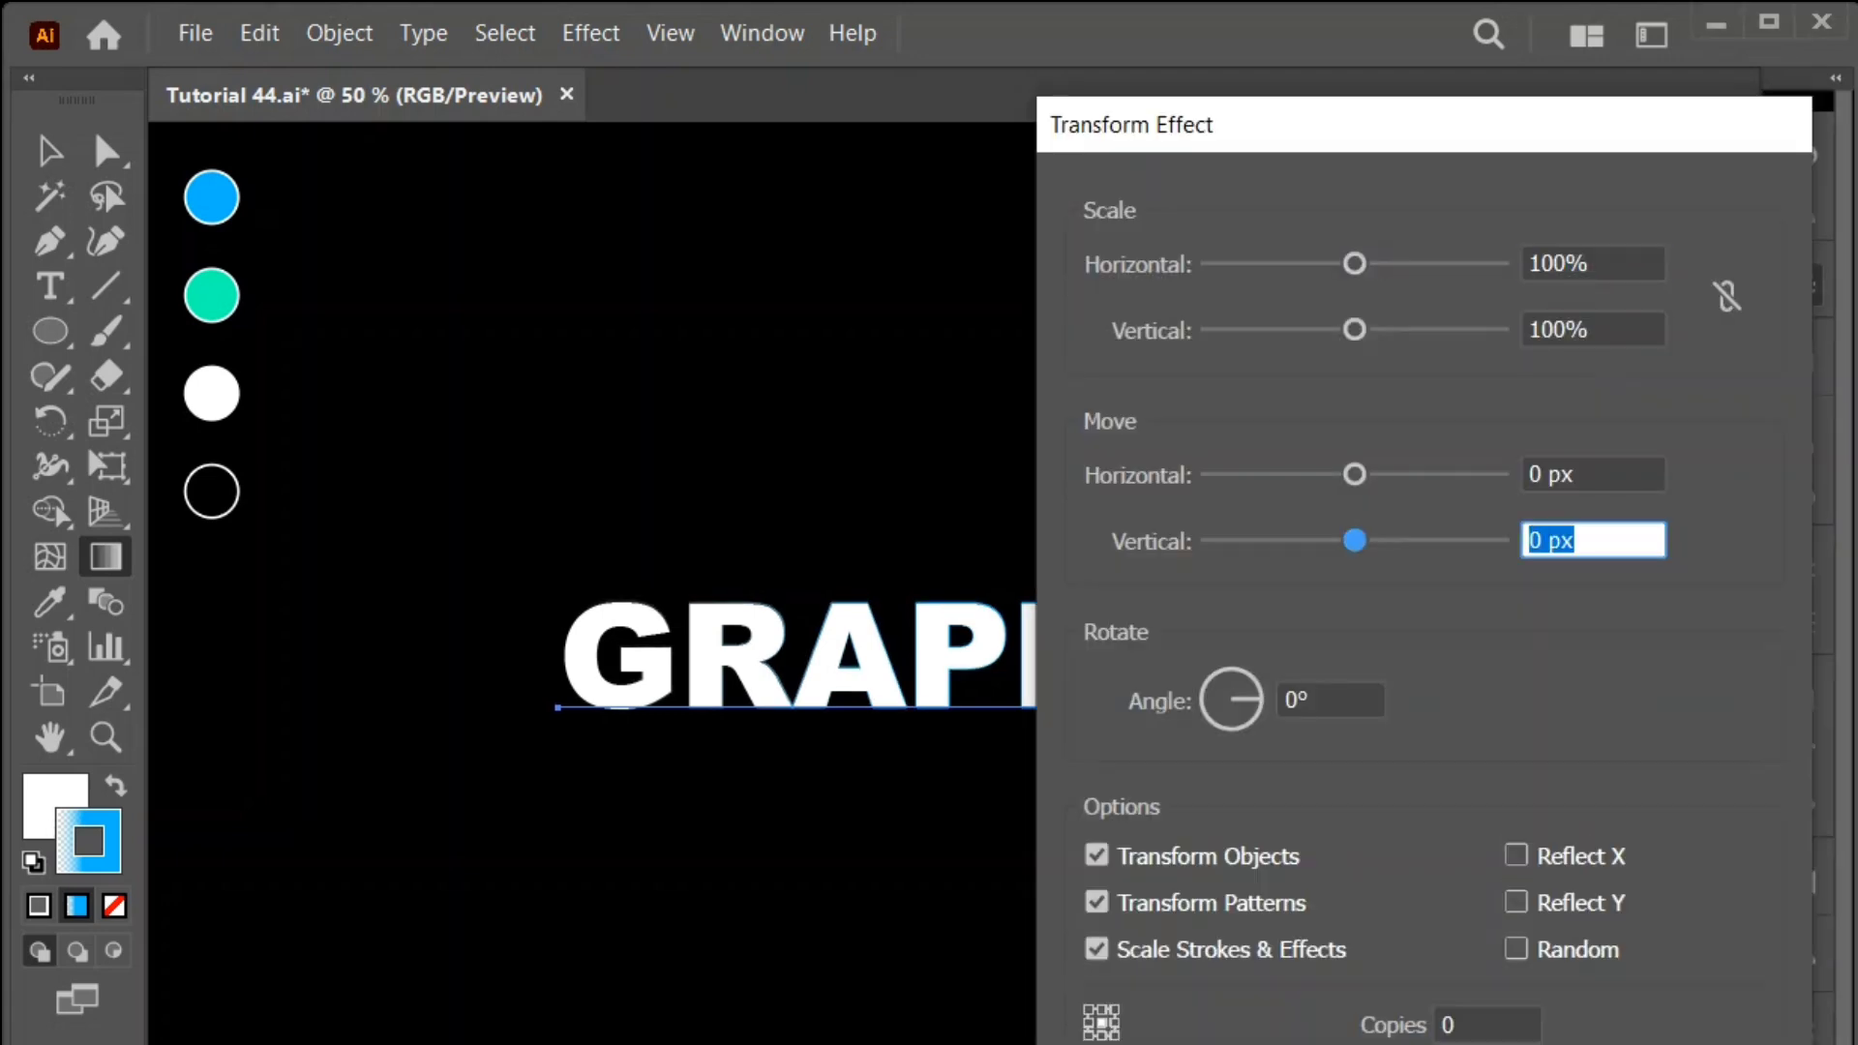
text(-51)
key(Return)
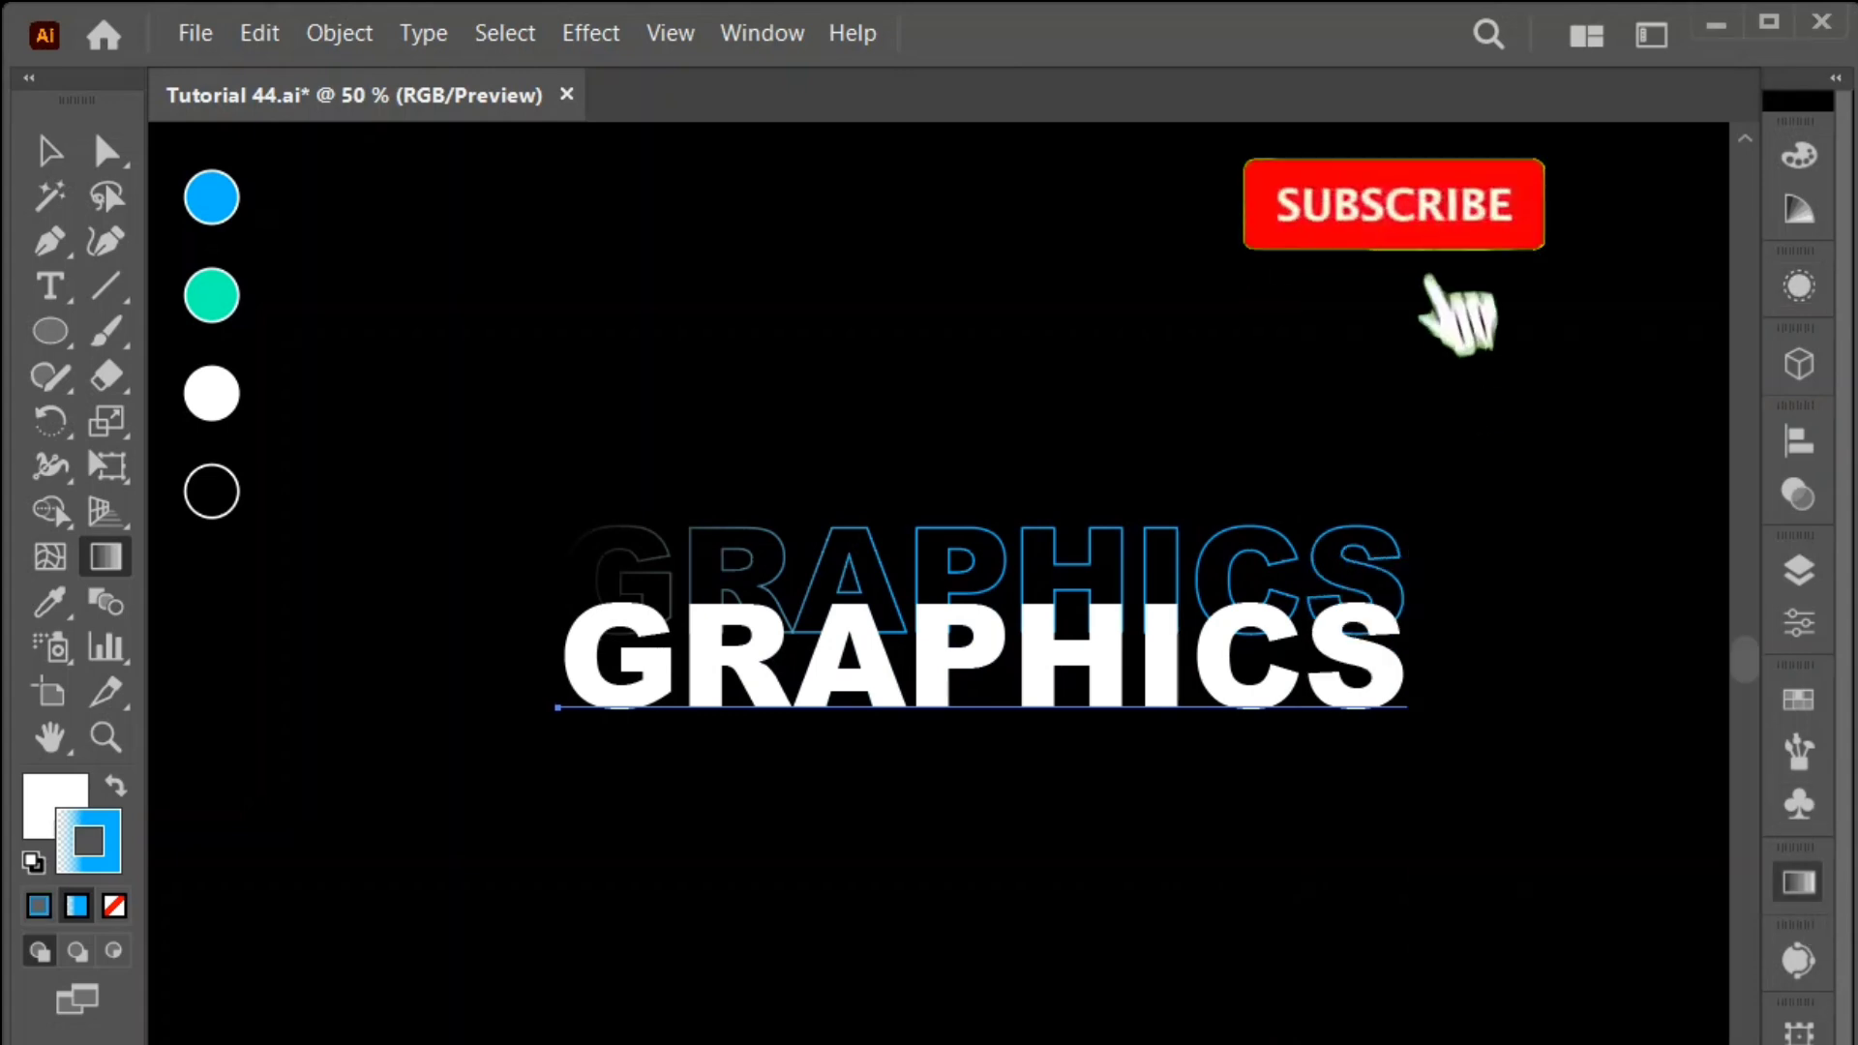
Step: Set the stroke gradient's angle to 90° and colour its second stop from the green sample circle
click(1797, 882)
drag(1548, 925, 1482, 926)
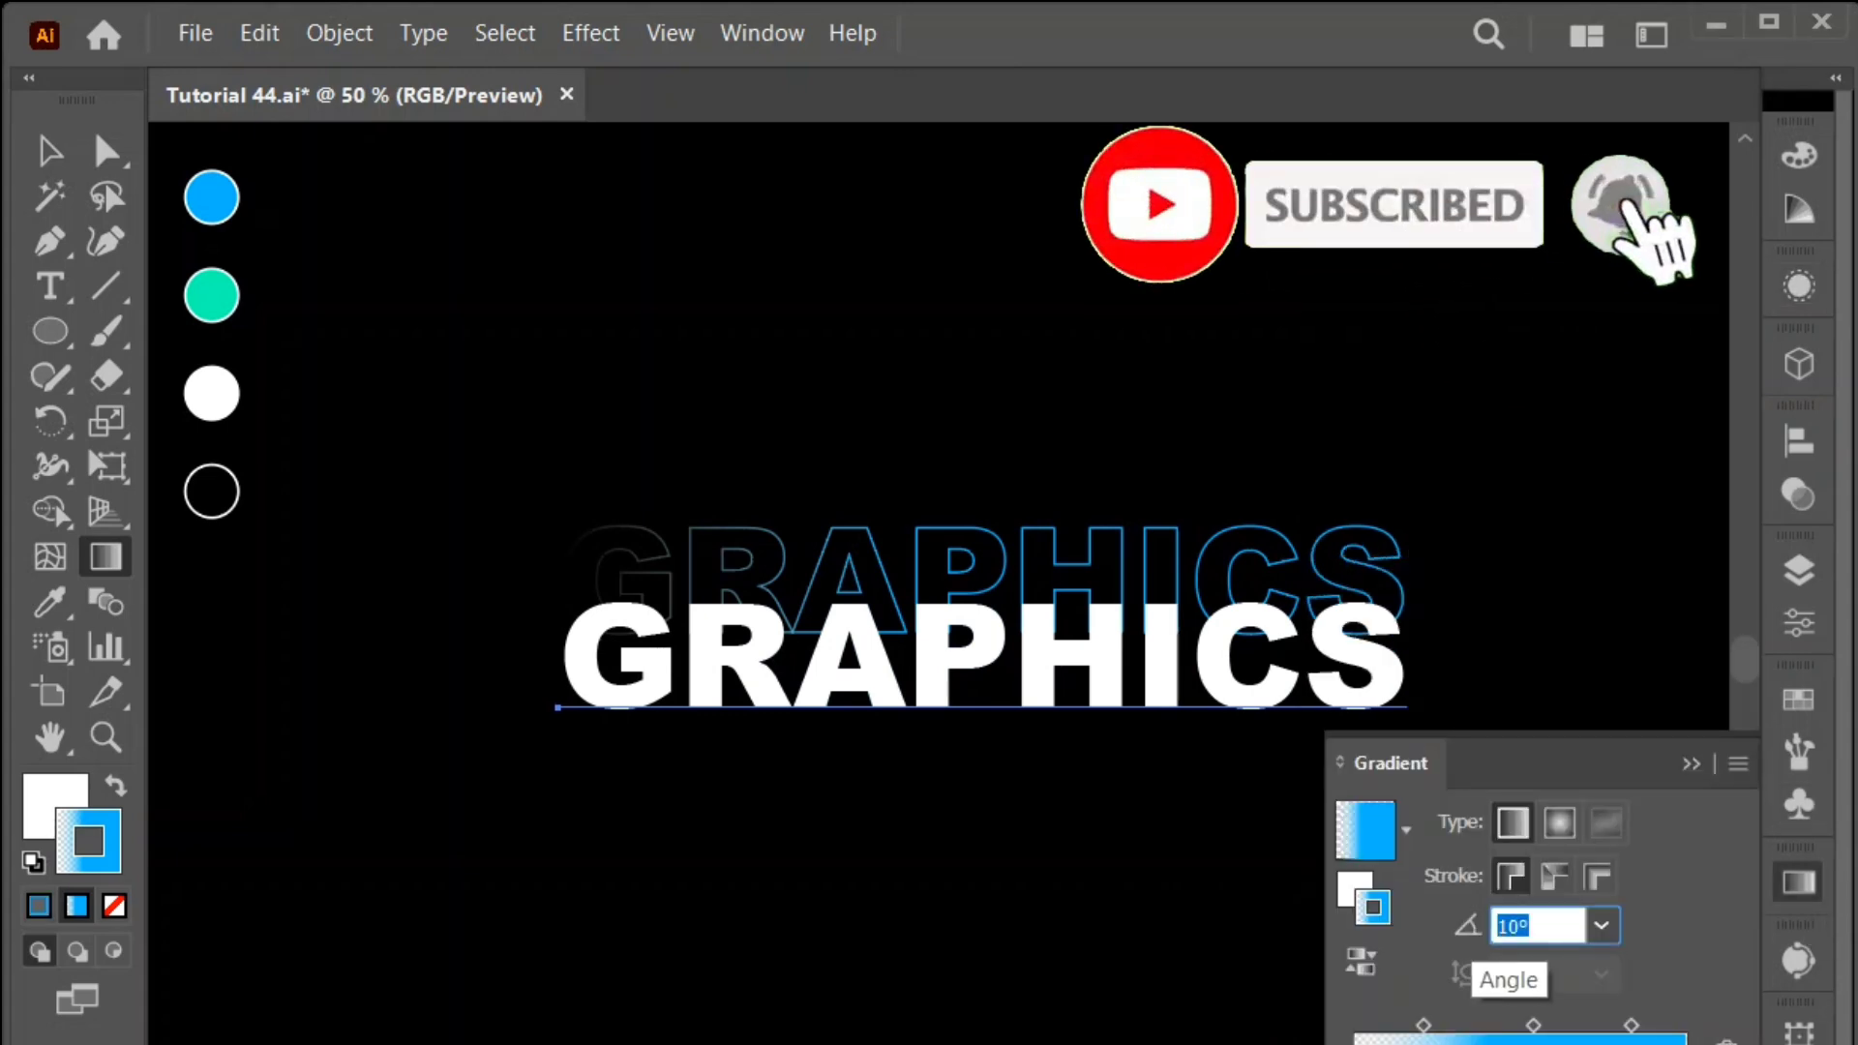
text(90)
key(Return)
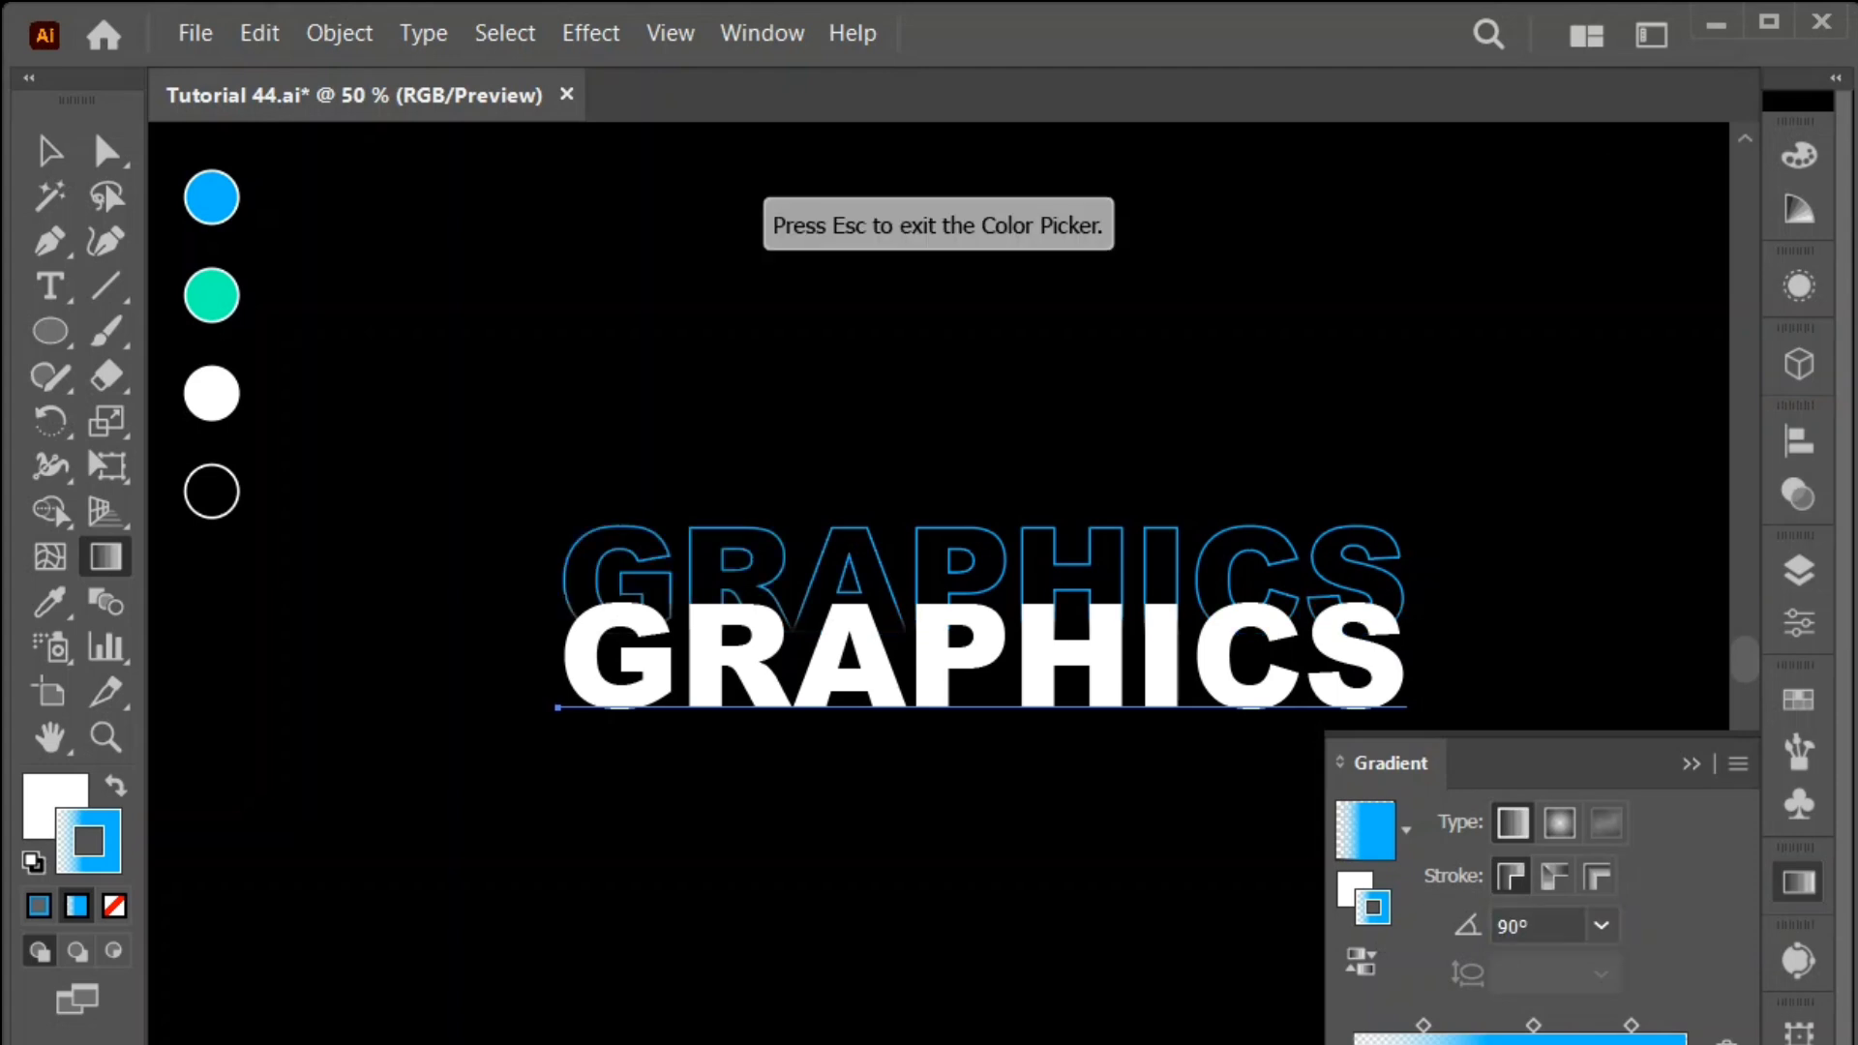
click(211, 295)
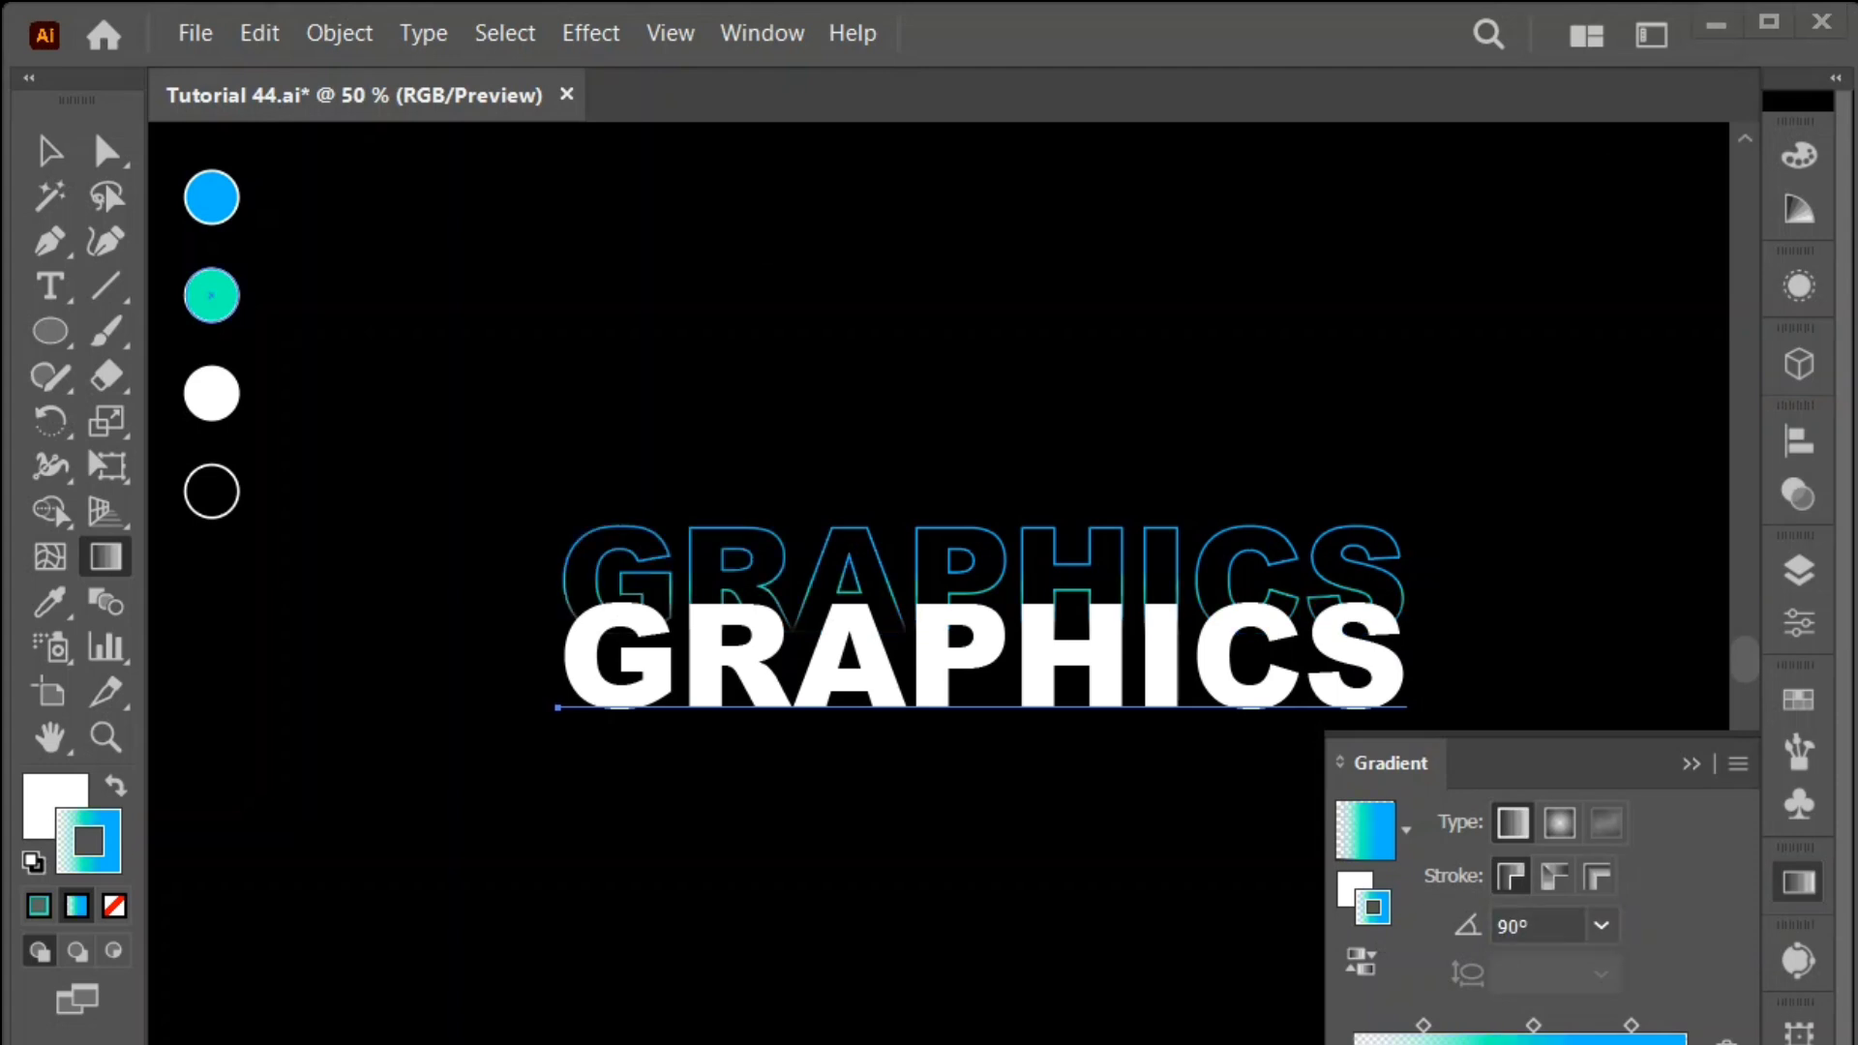
Step: Shift the stroke gradient's inner stops towards its blue end so the transparent part gets larger
drag(1574, 1044, 1619, 1044)
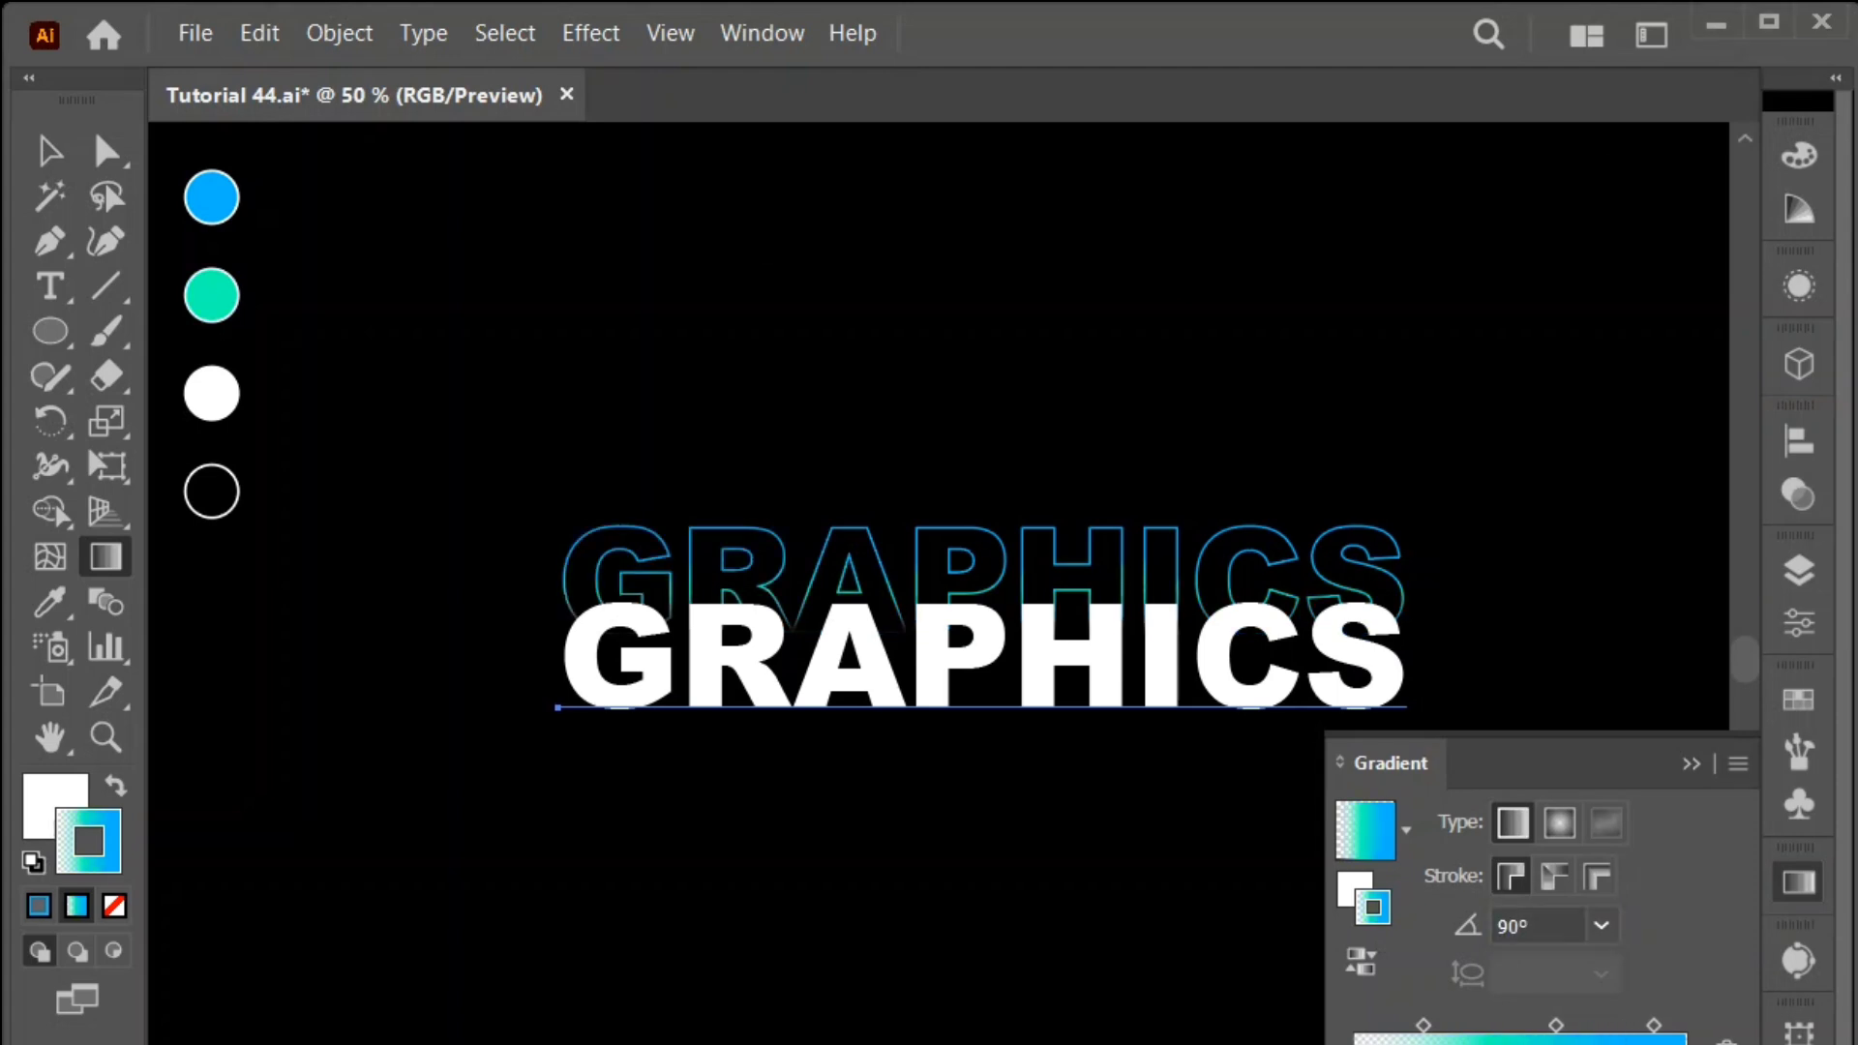
mouse_move(1493, 1044)
mouse_down()
mouse_move(1552, 1044)
mouse_move(1402, 1025)
mouse_move(1521, 1025)
mouse_move(1506, 1025)
mouse_up()
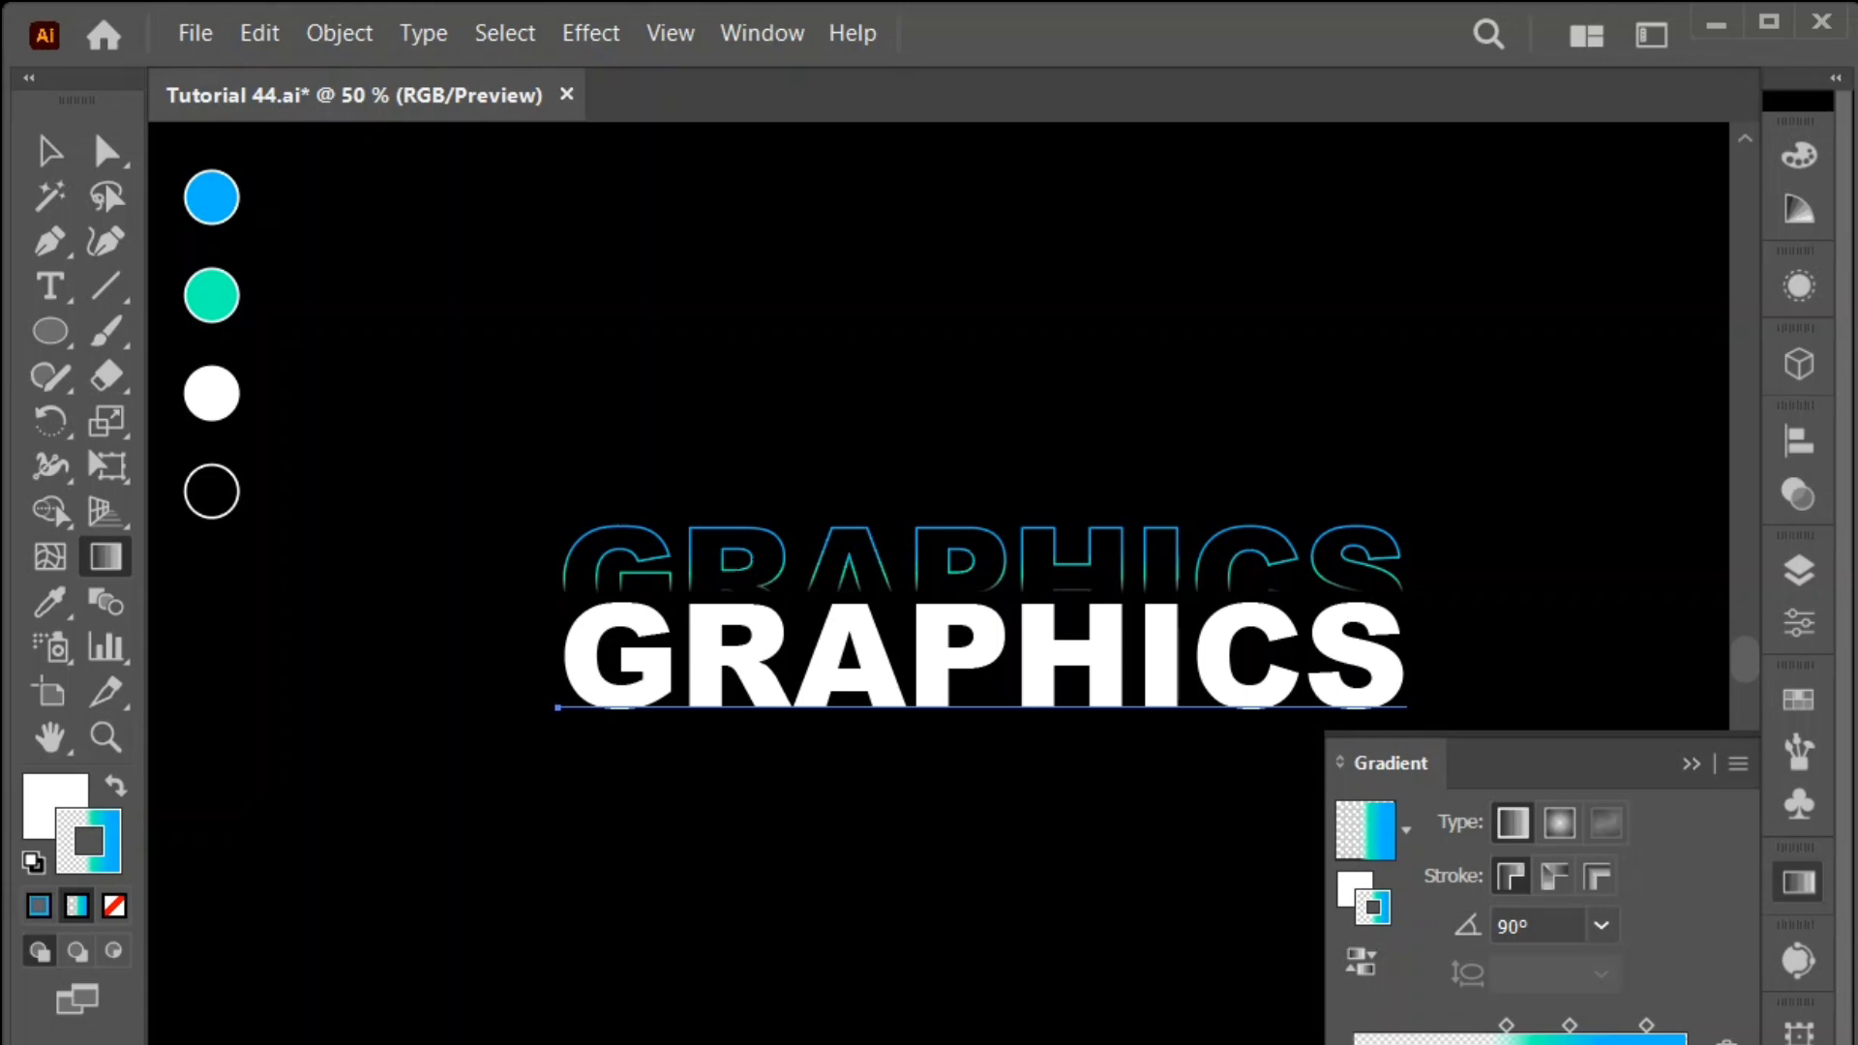
click(1691, 762)
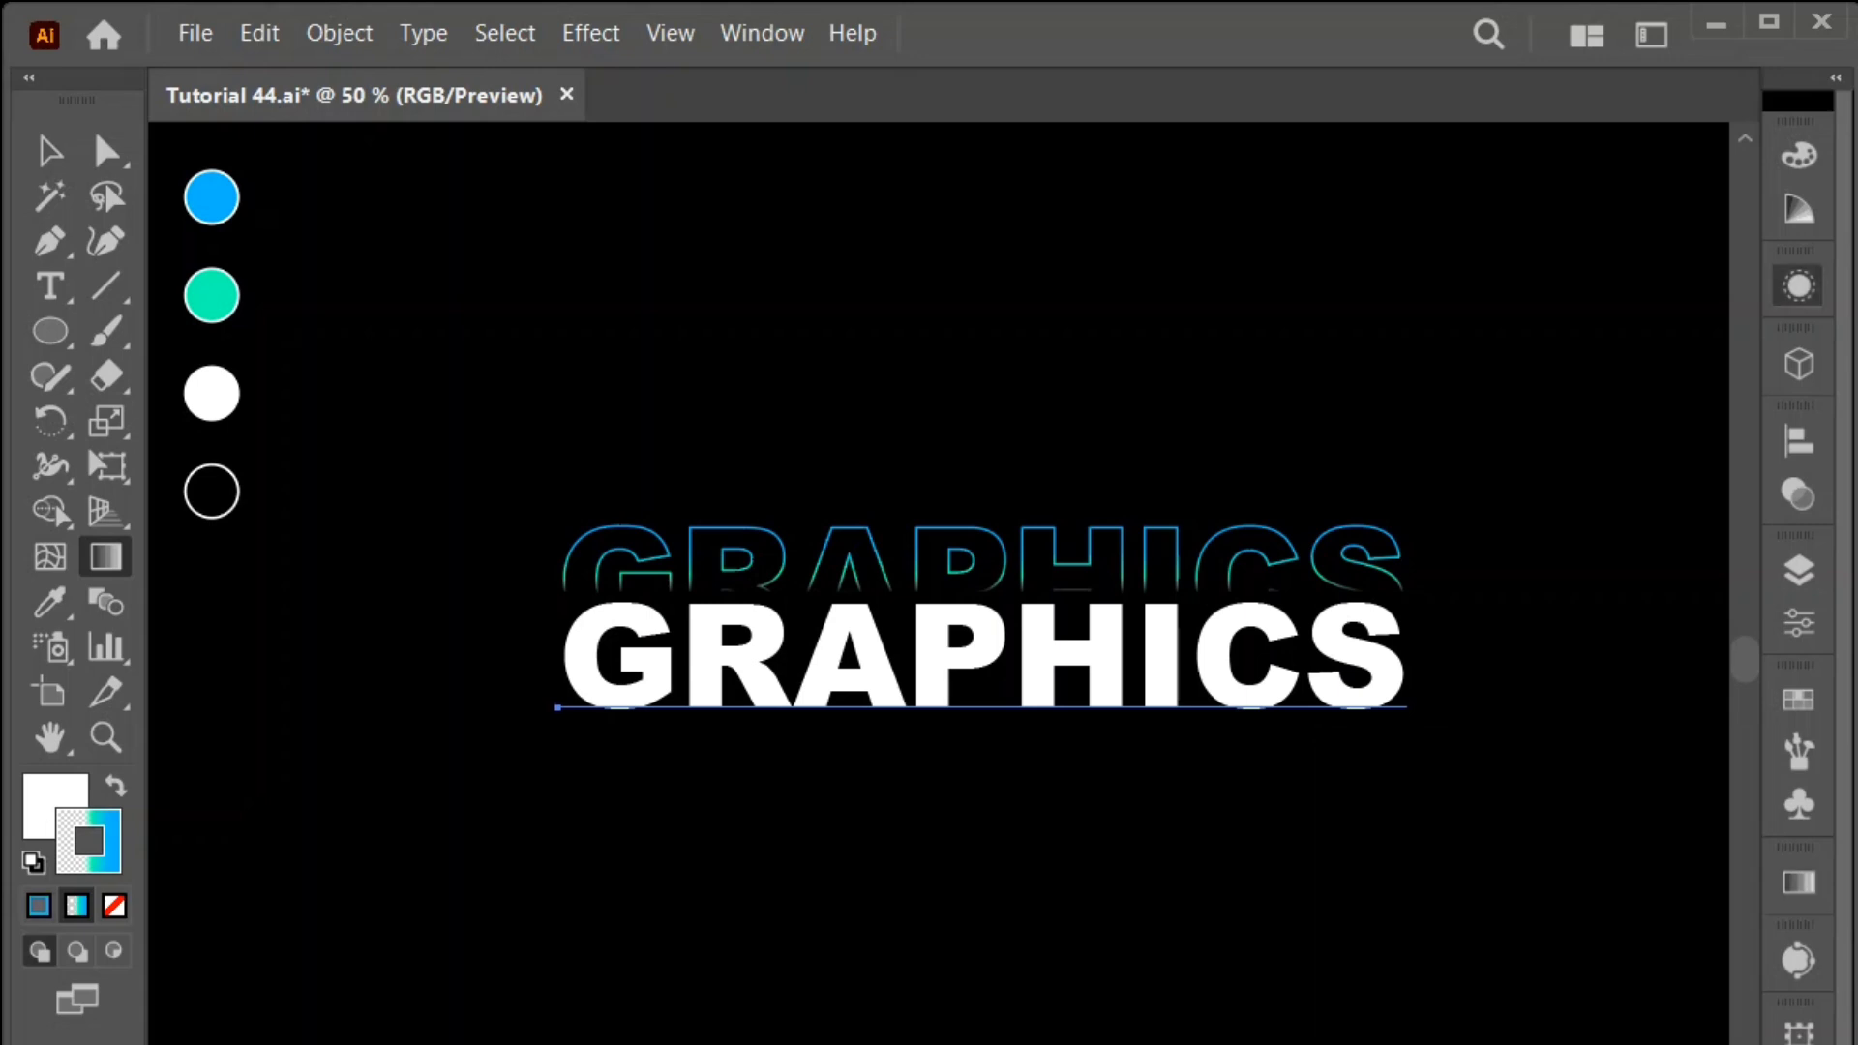
Step: Duplicate the gradient stroke and set the copy's Transform effect to a vertical move of -94 px
click(1798, 286)
click(1647, 931)
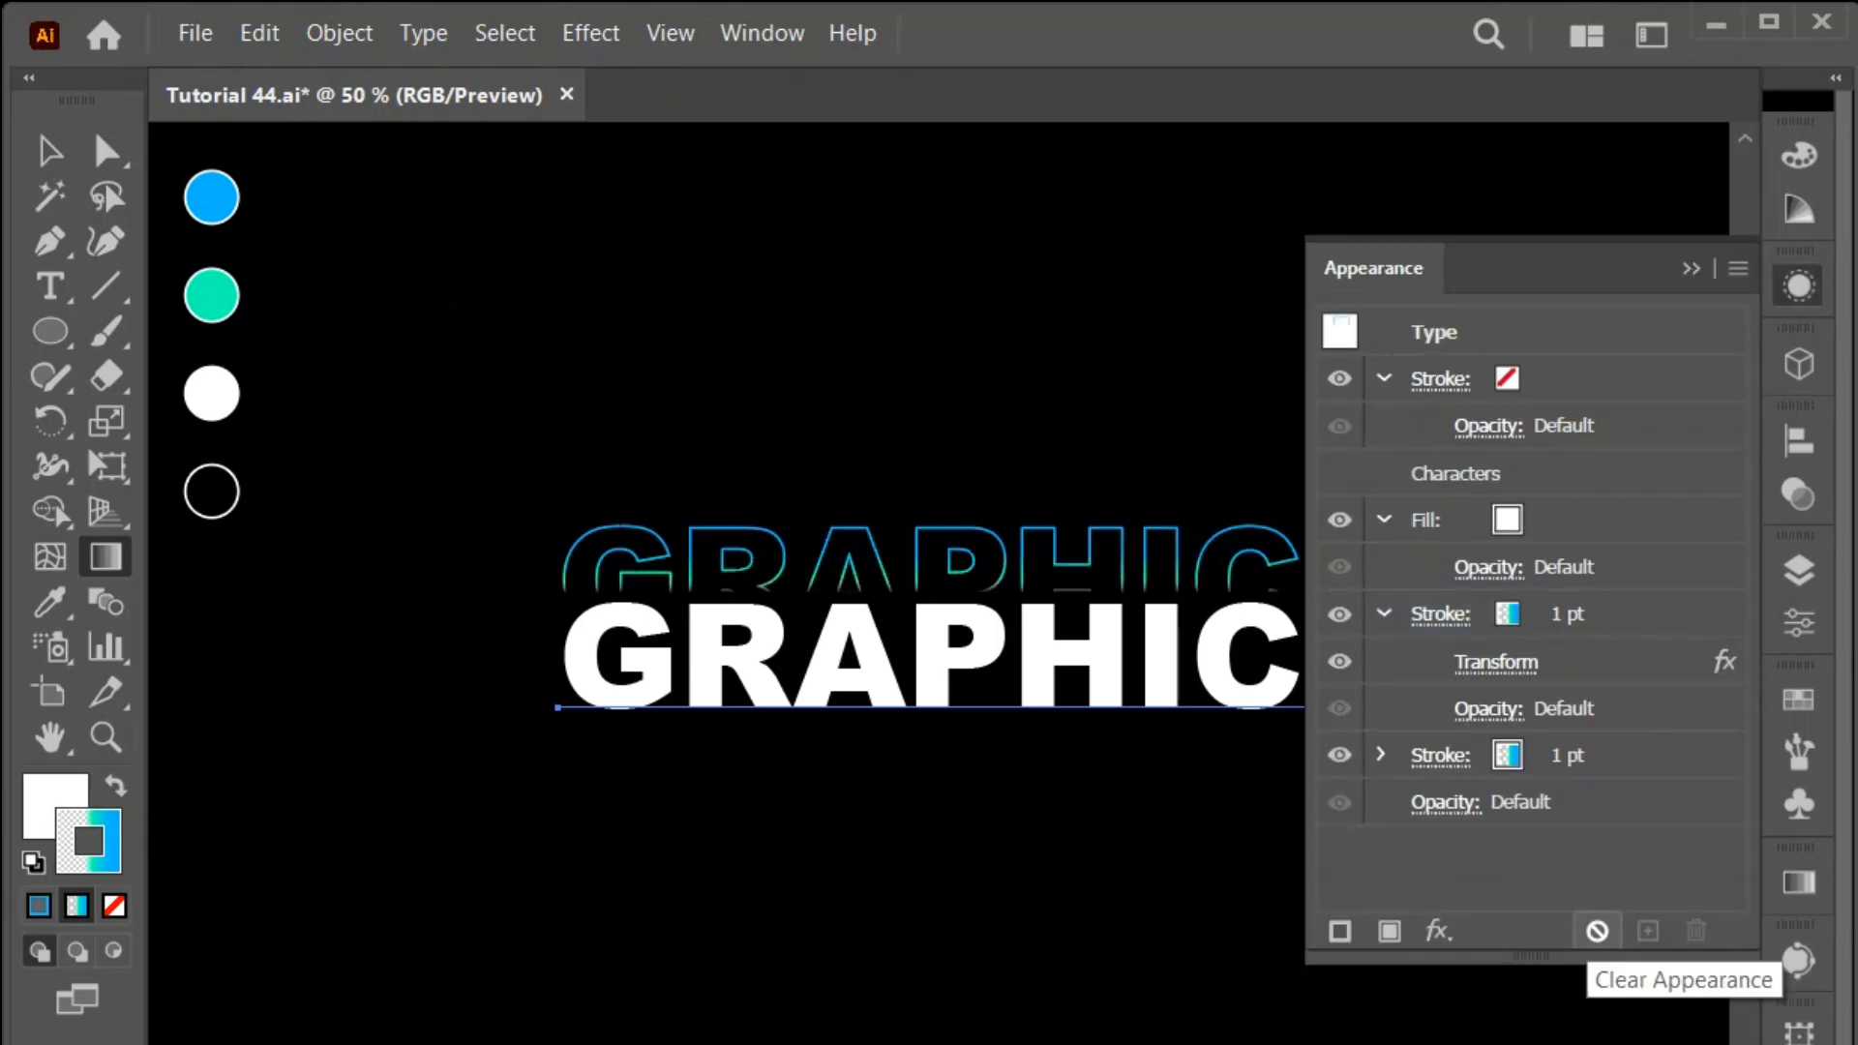
click(1380, 755)
click(1495, 803)
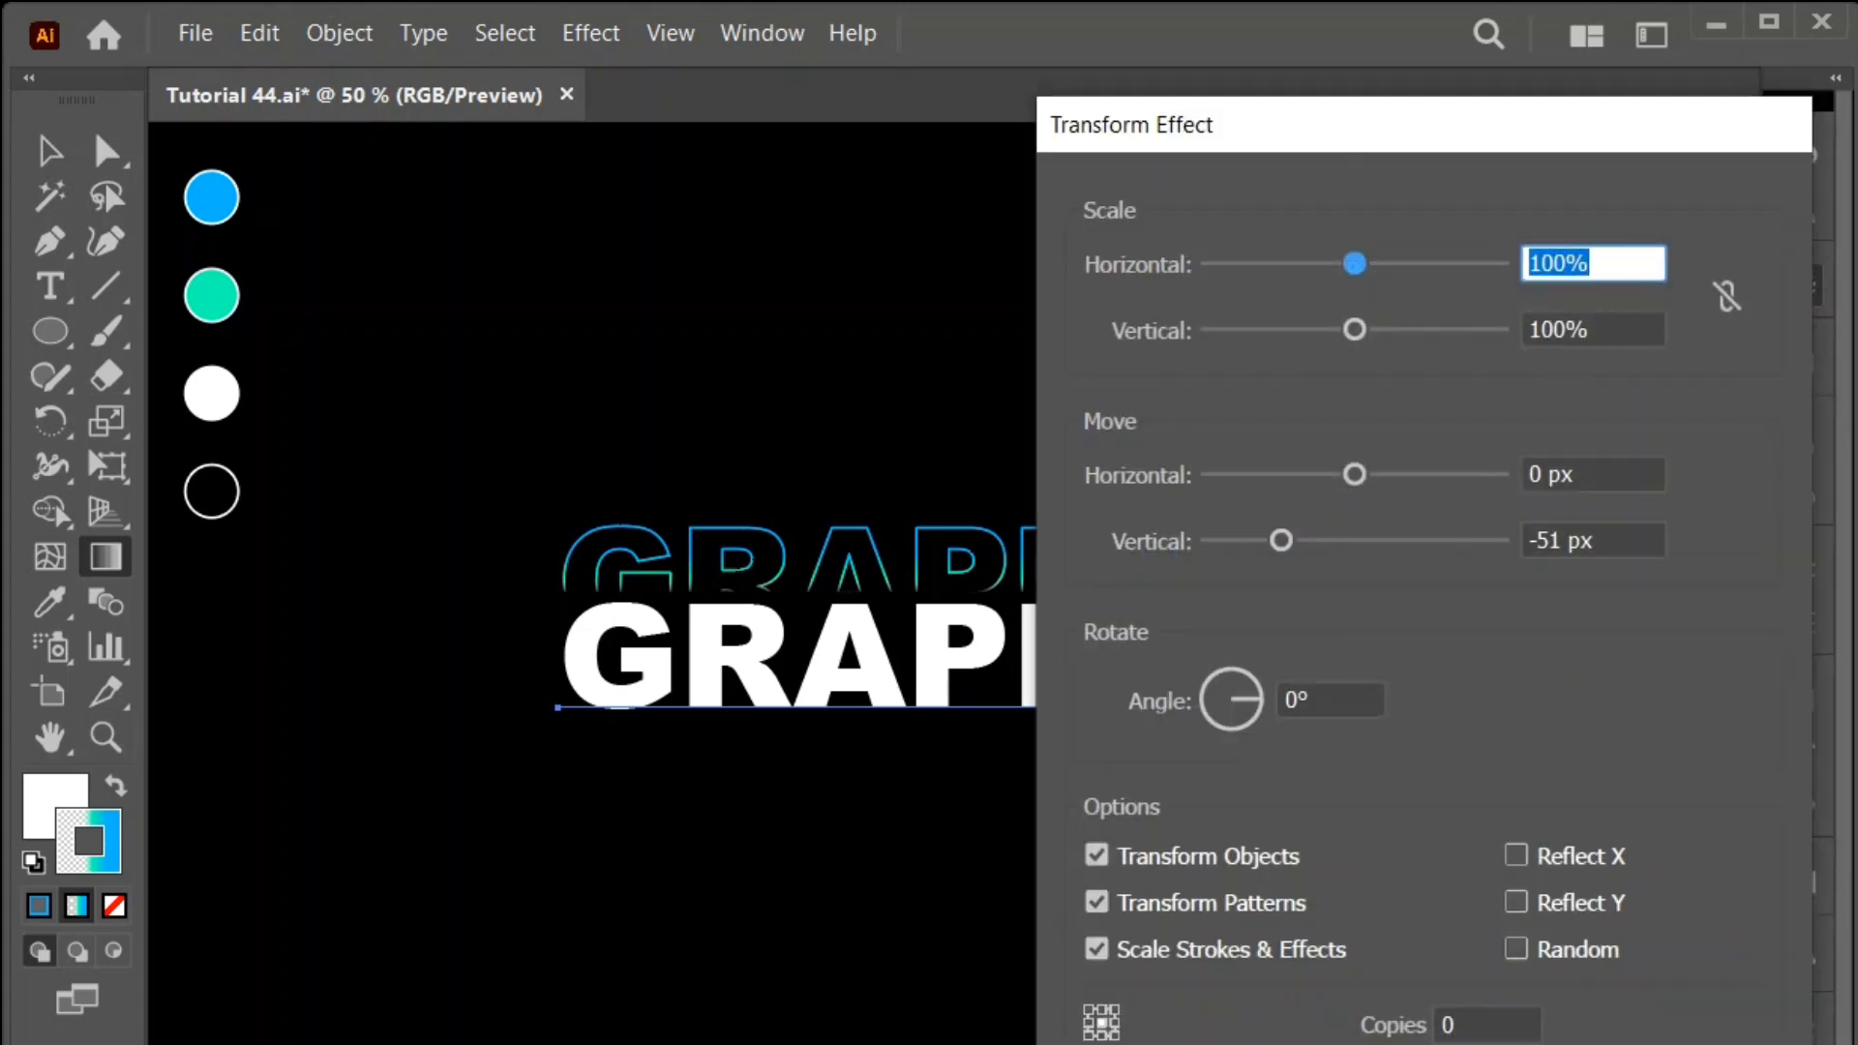
drag(1282, 540, 1219, 540)
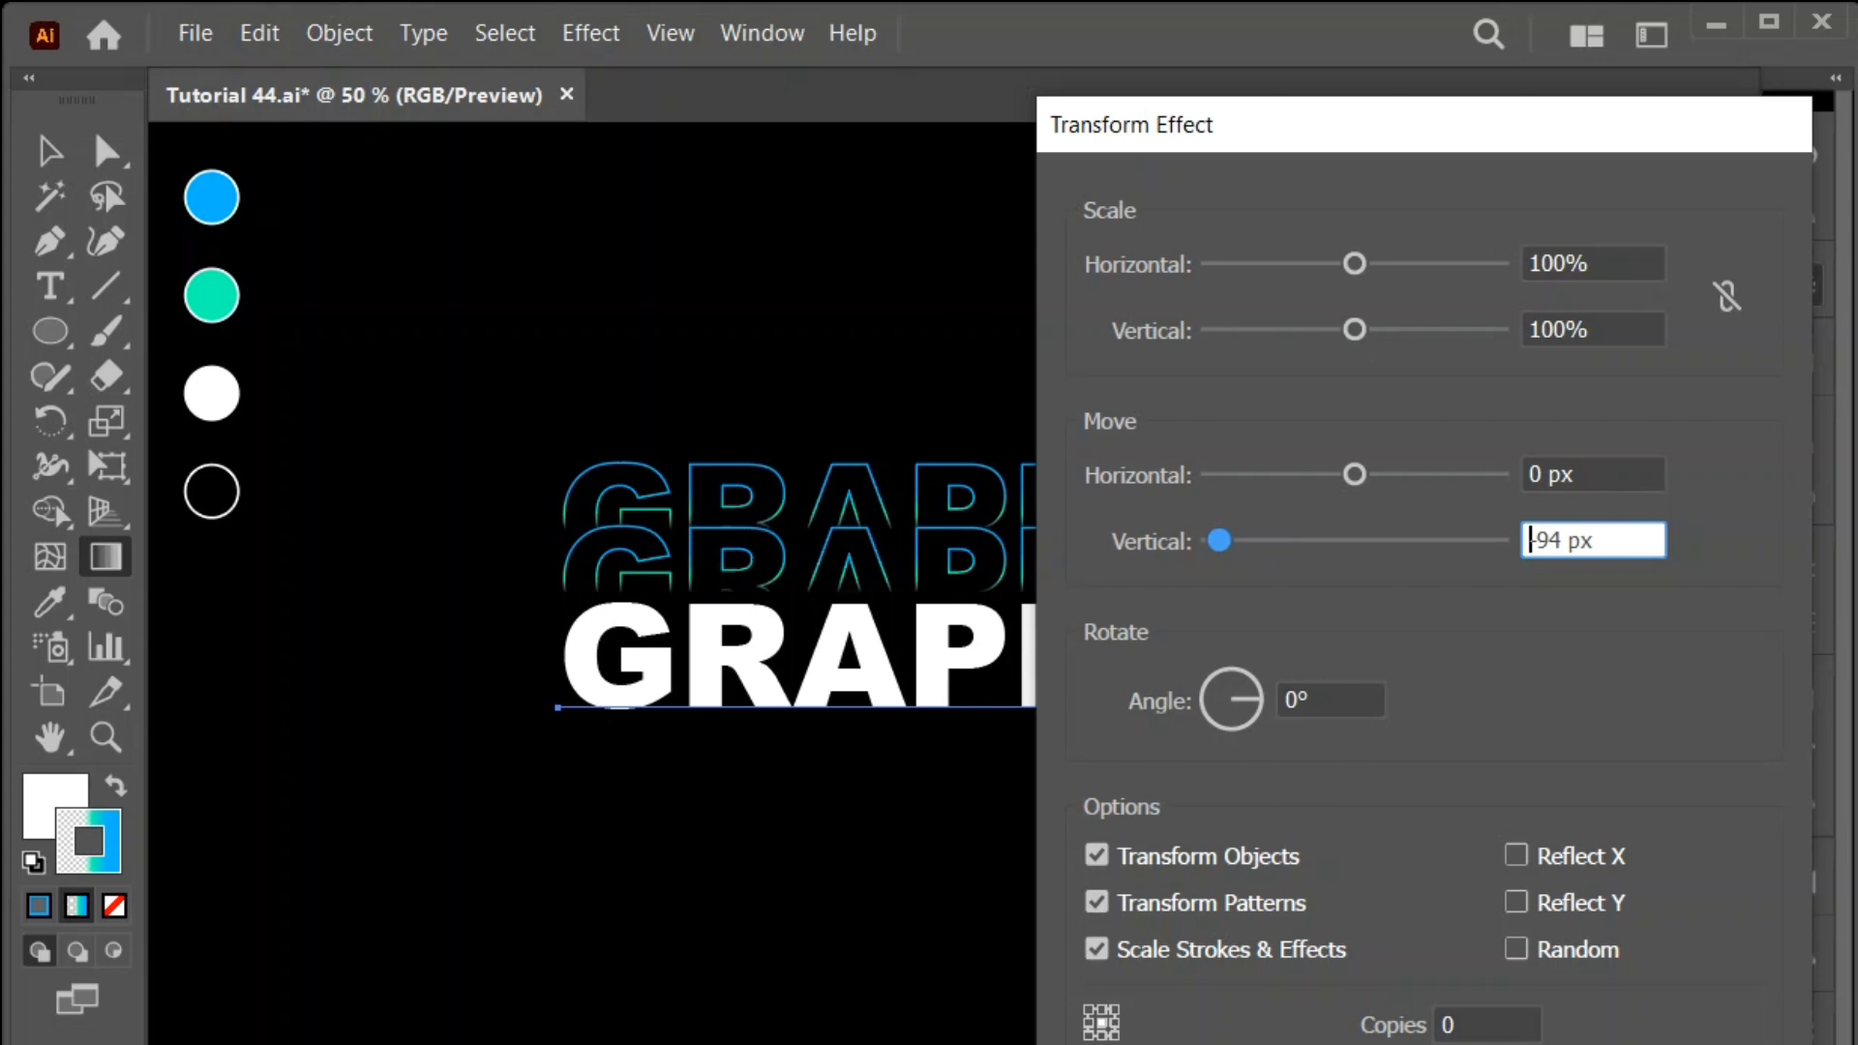
key(Return)
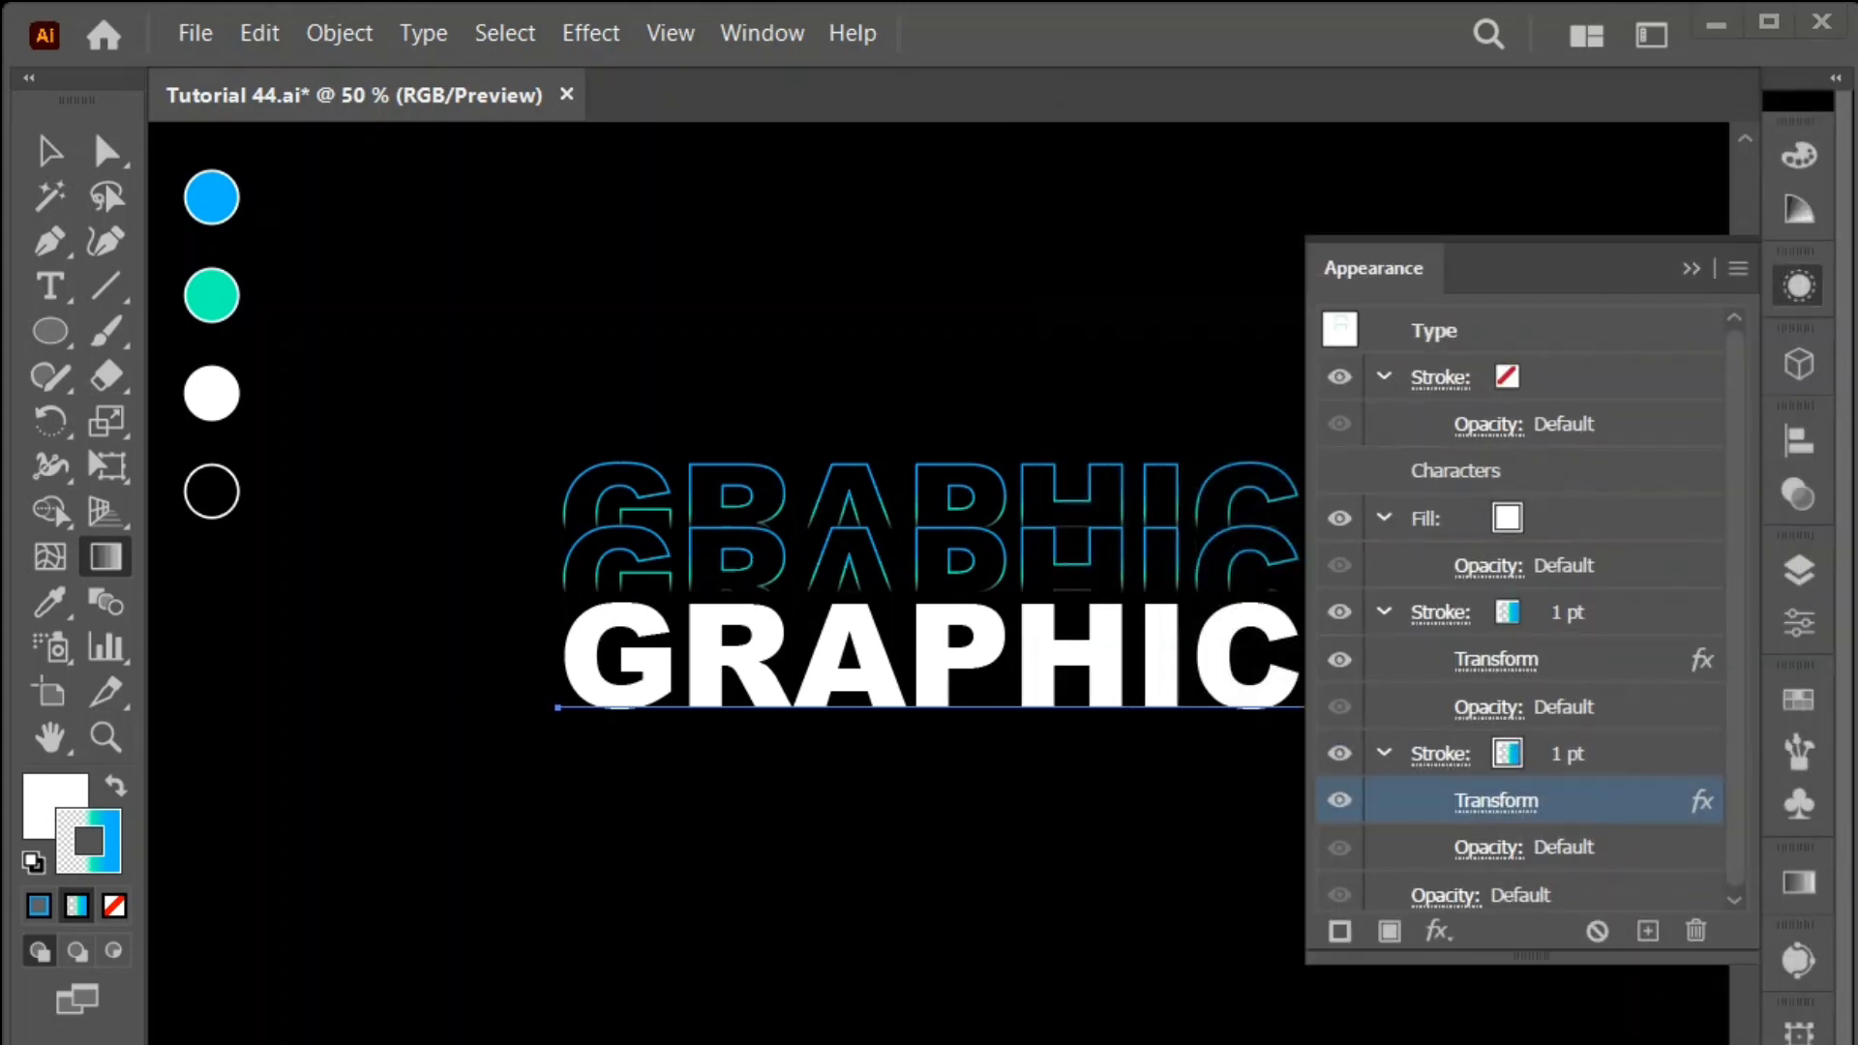
Step: Recolour the copied stroke's green gradient stop from the blue sample circle and shift its stops to enlarge the transparent part
click(1438, 754)
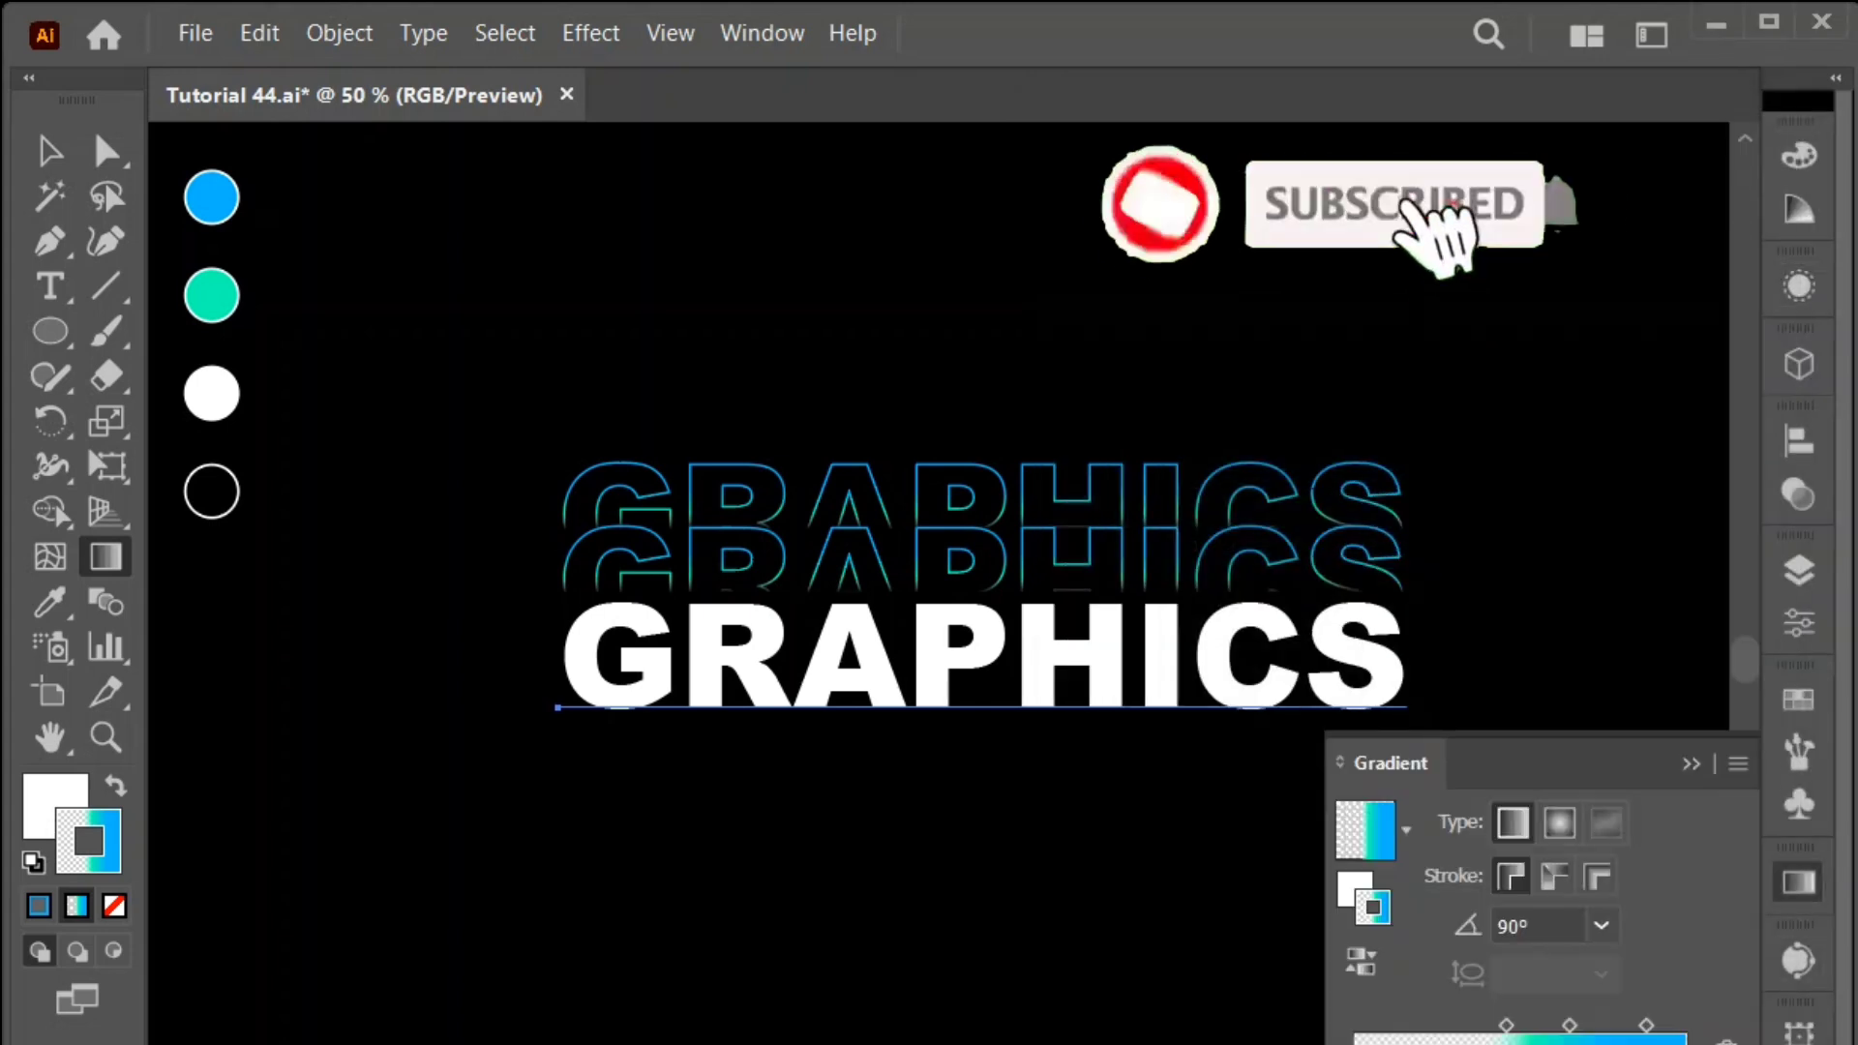
click(211, 198)
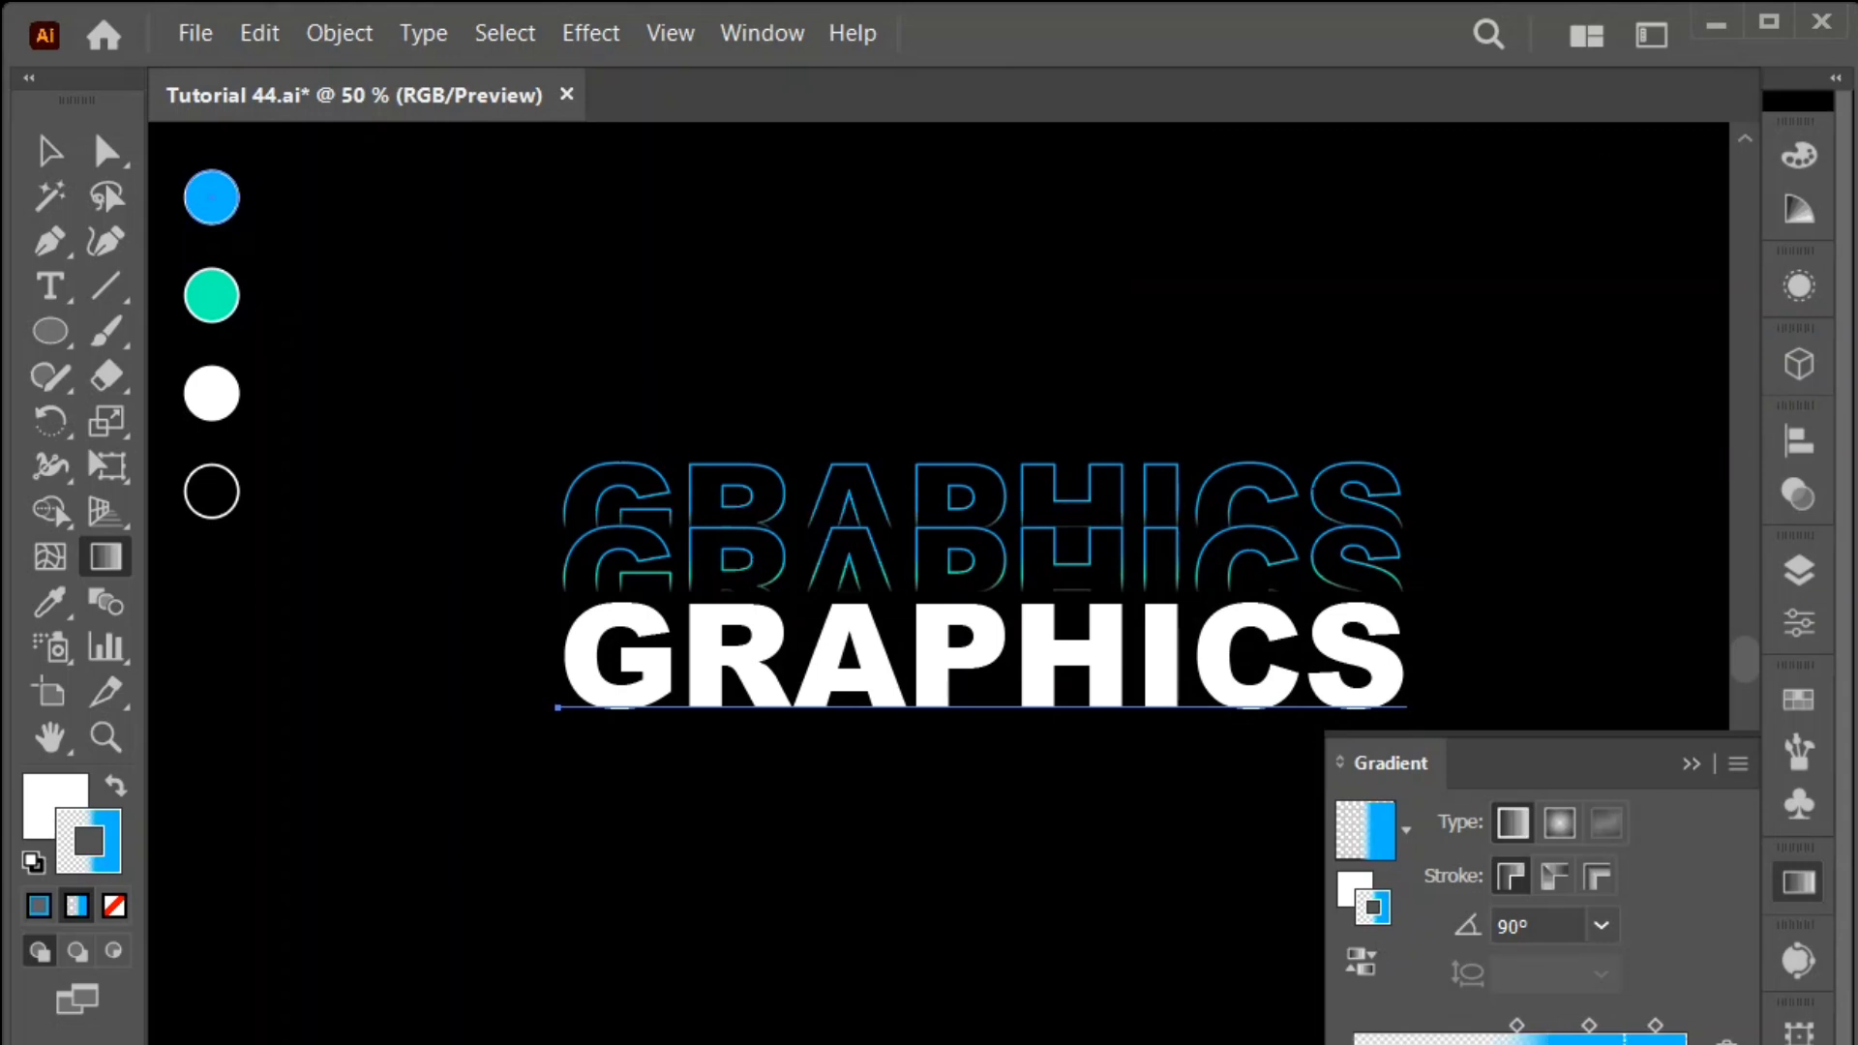
mouse_move(1551, 1044)
mouse_down()
mouse_move(1586, 1044)
mouse_move(1499, 1044)
mouse_up()
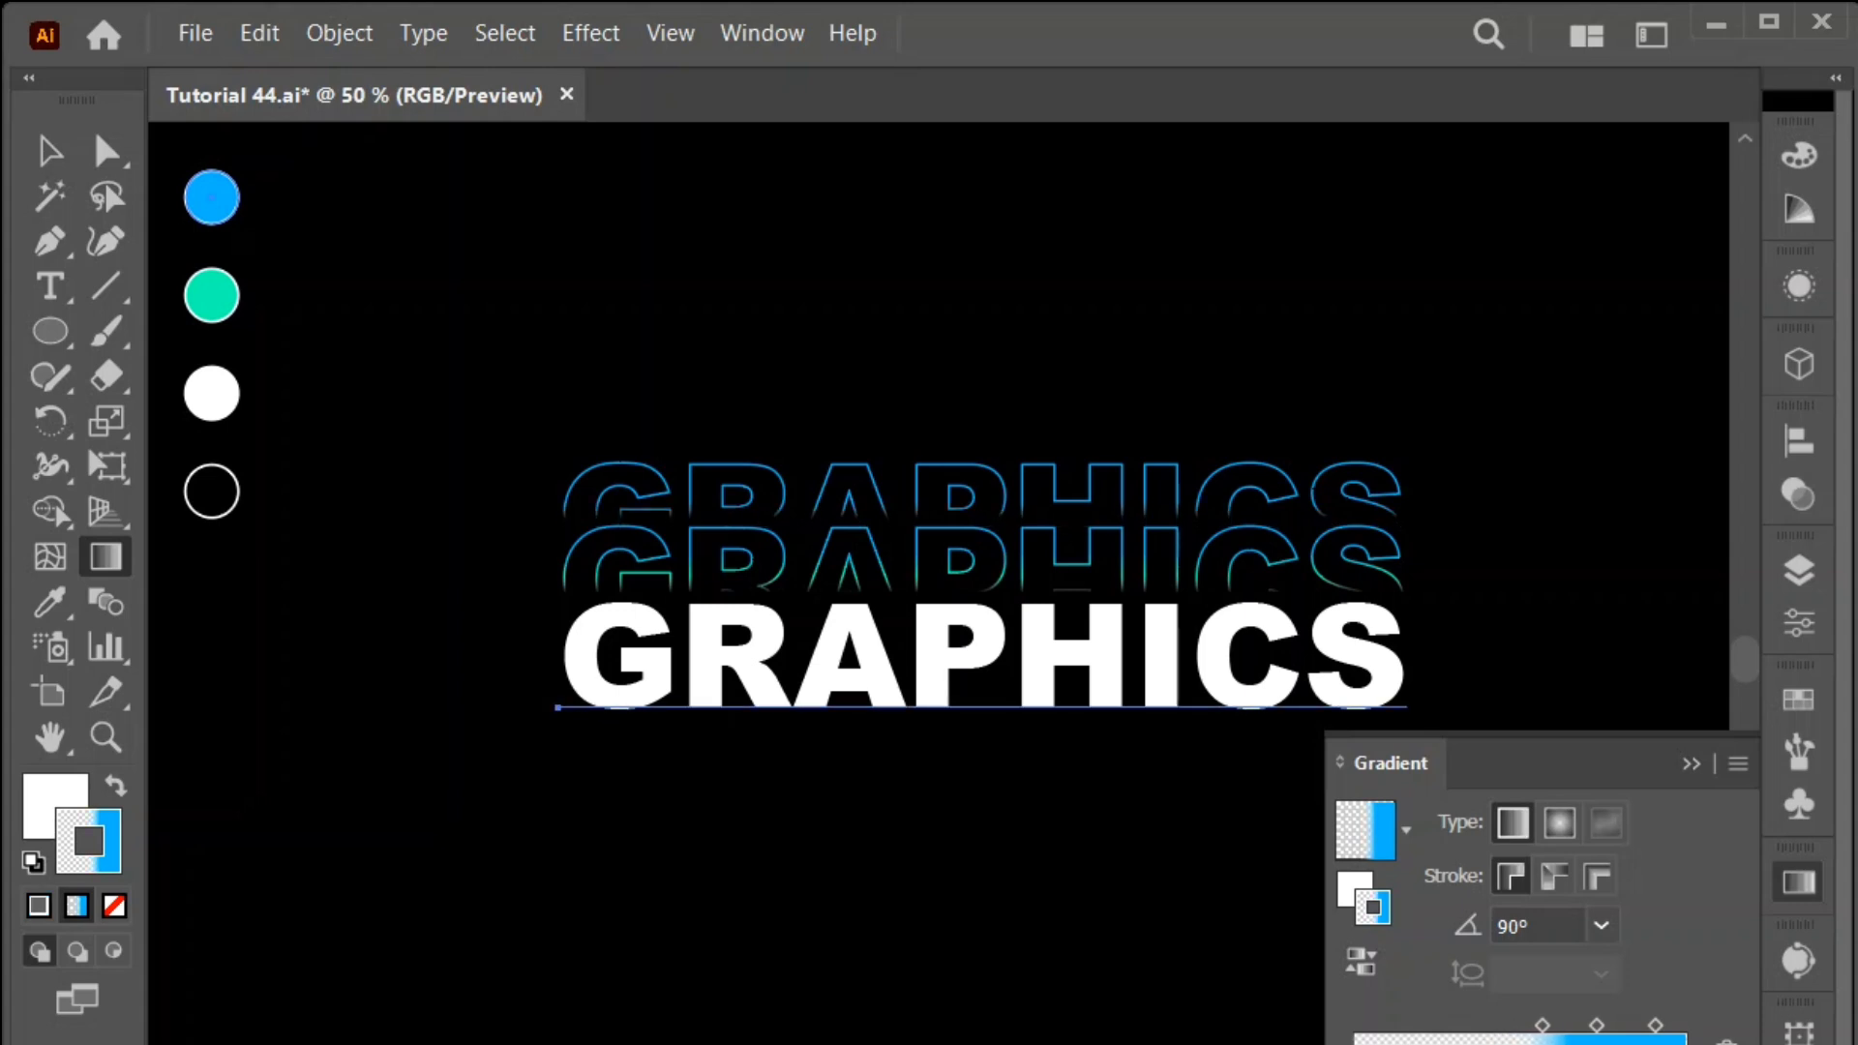
click(1691, 763)
Step: Duplicate the lowest gradient stroke and set the new copy's Transform effect to a vertical move of 51 px
click(1797, 286)
key(v)
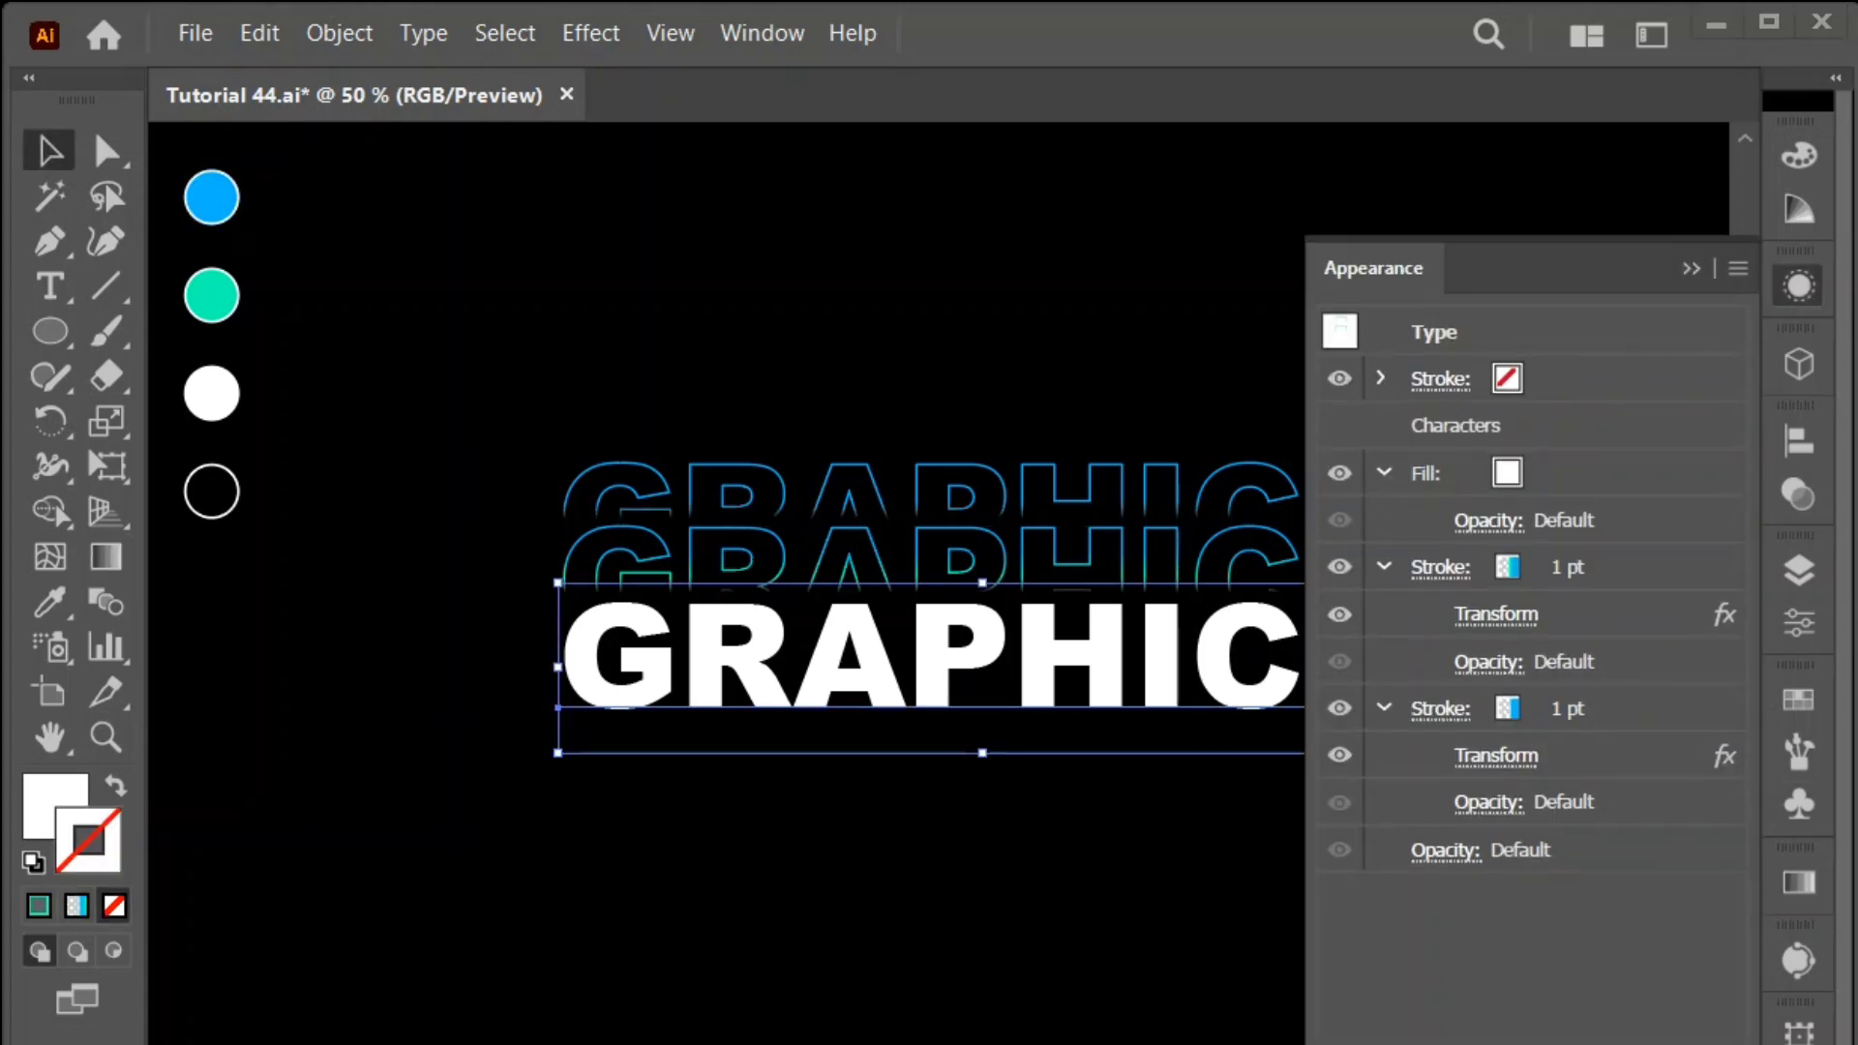
click(1645, 708)
click(1691, 1044)
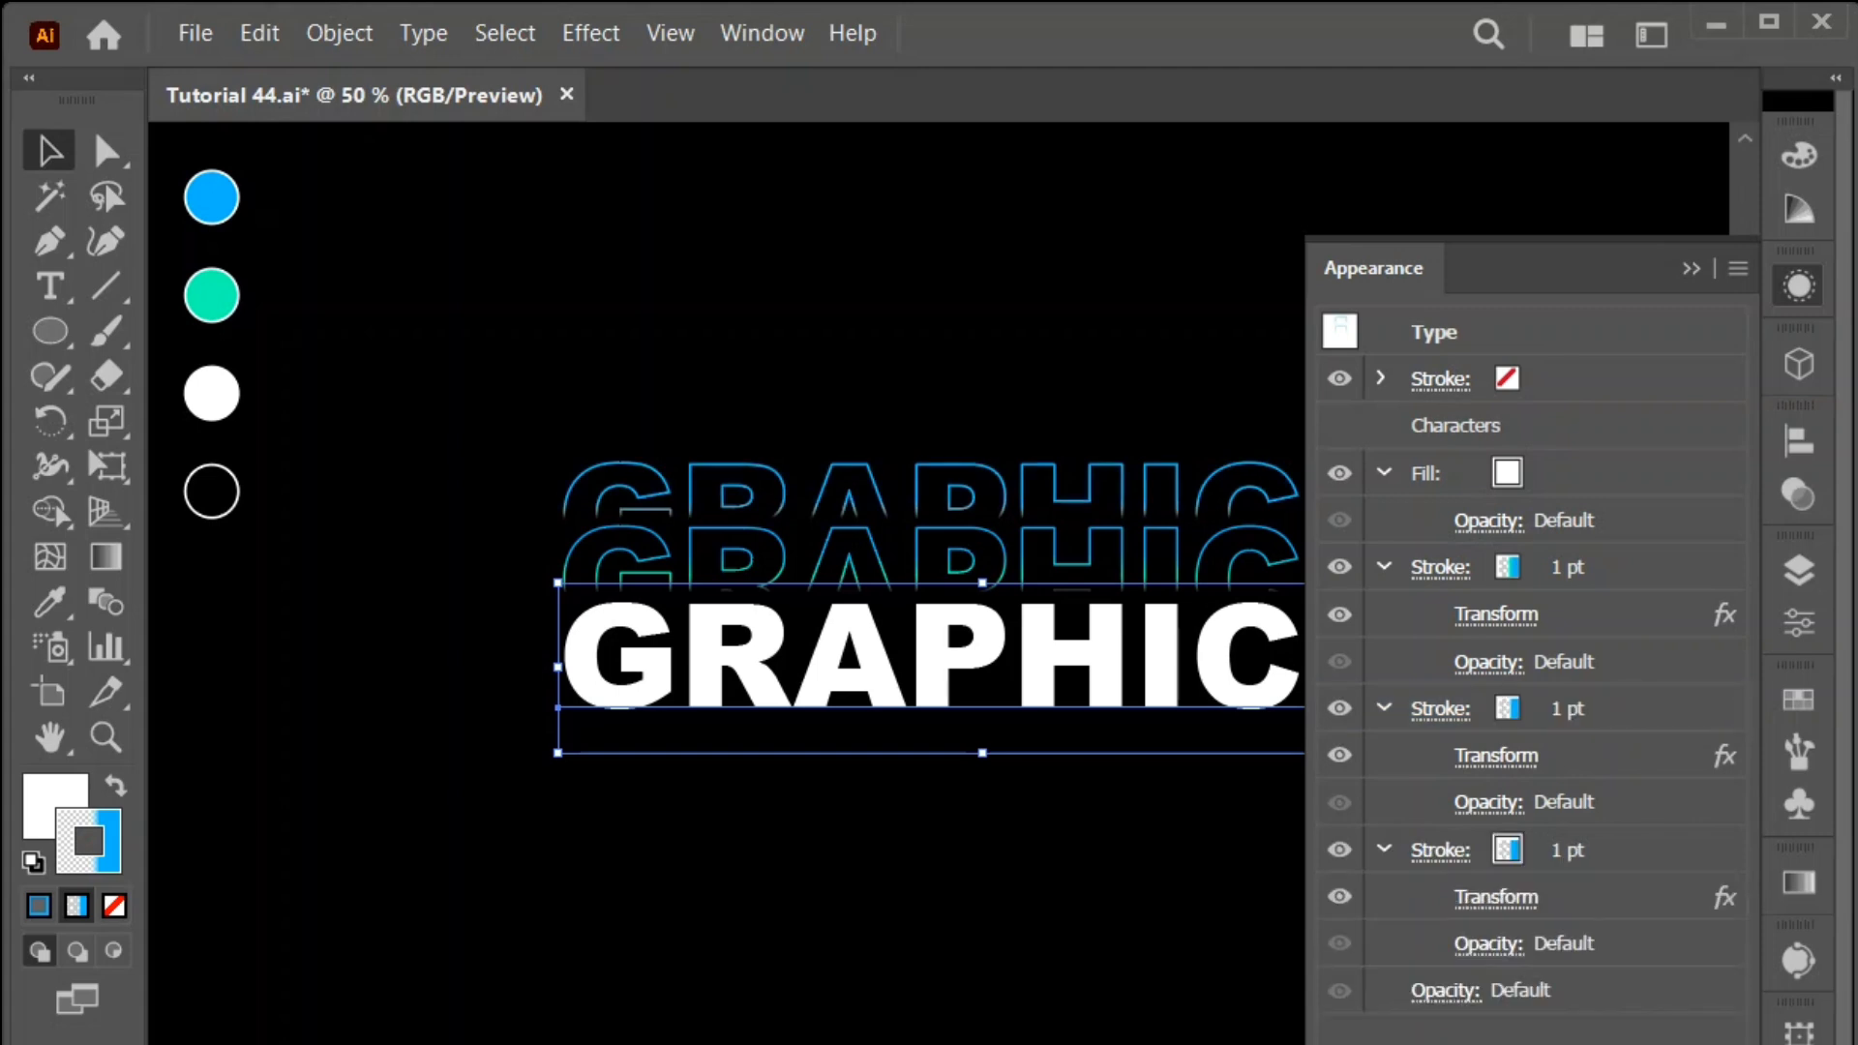
click(1645, 850)
click(1496, 896)
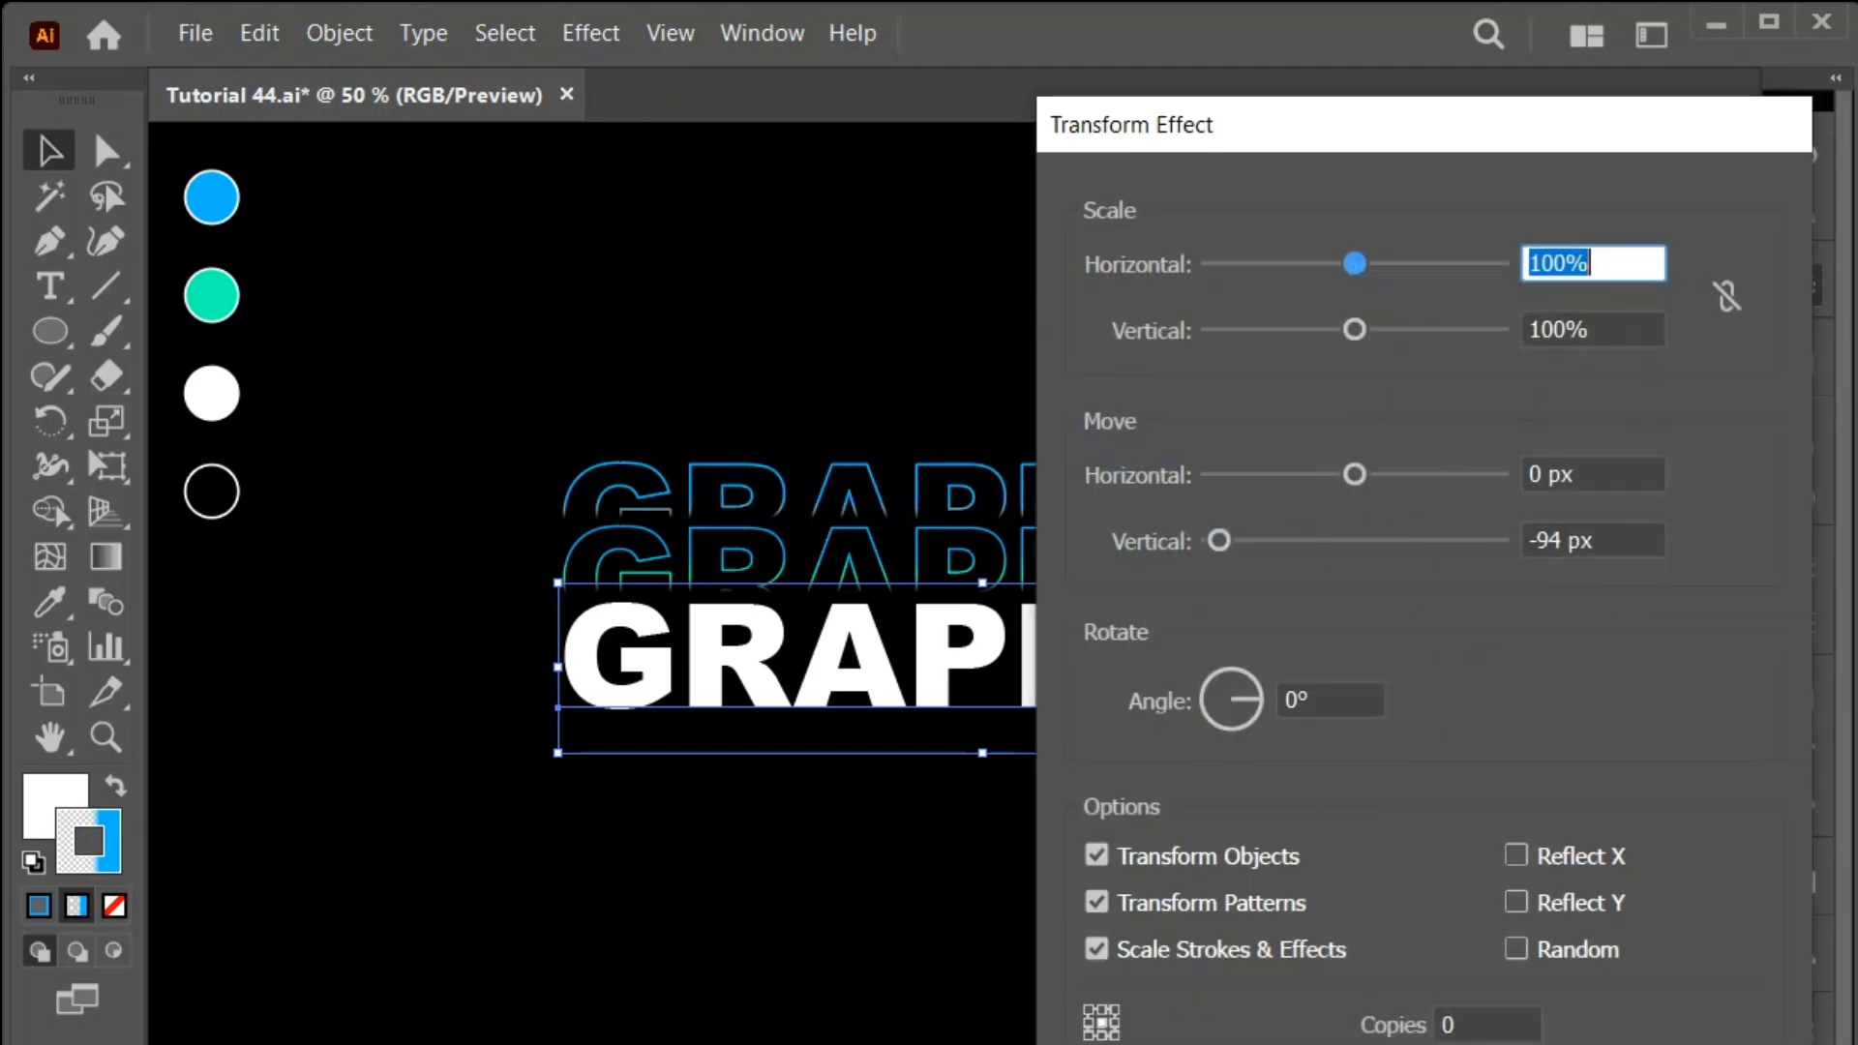
drag(1606, 540, 1552, 540)
text(51)
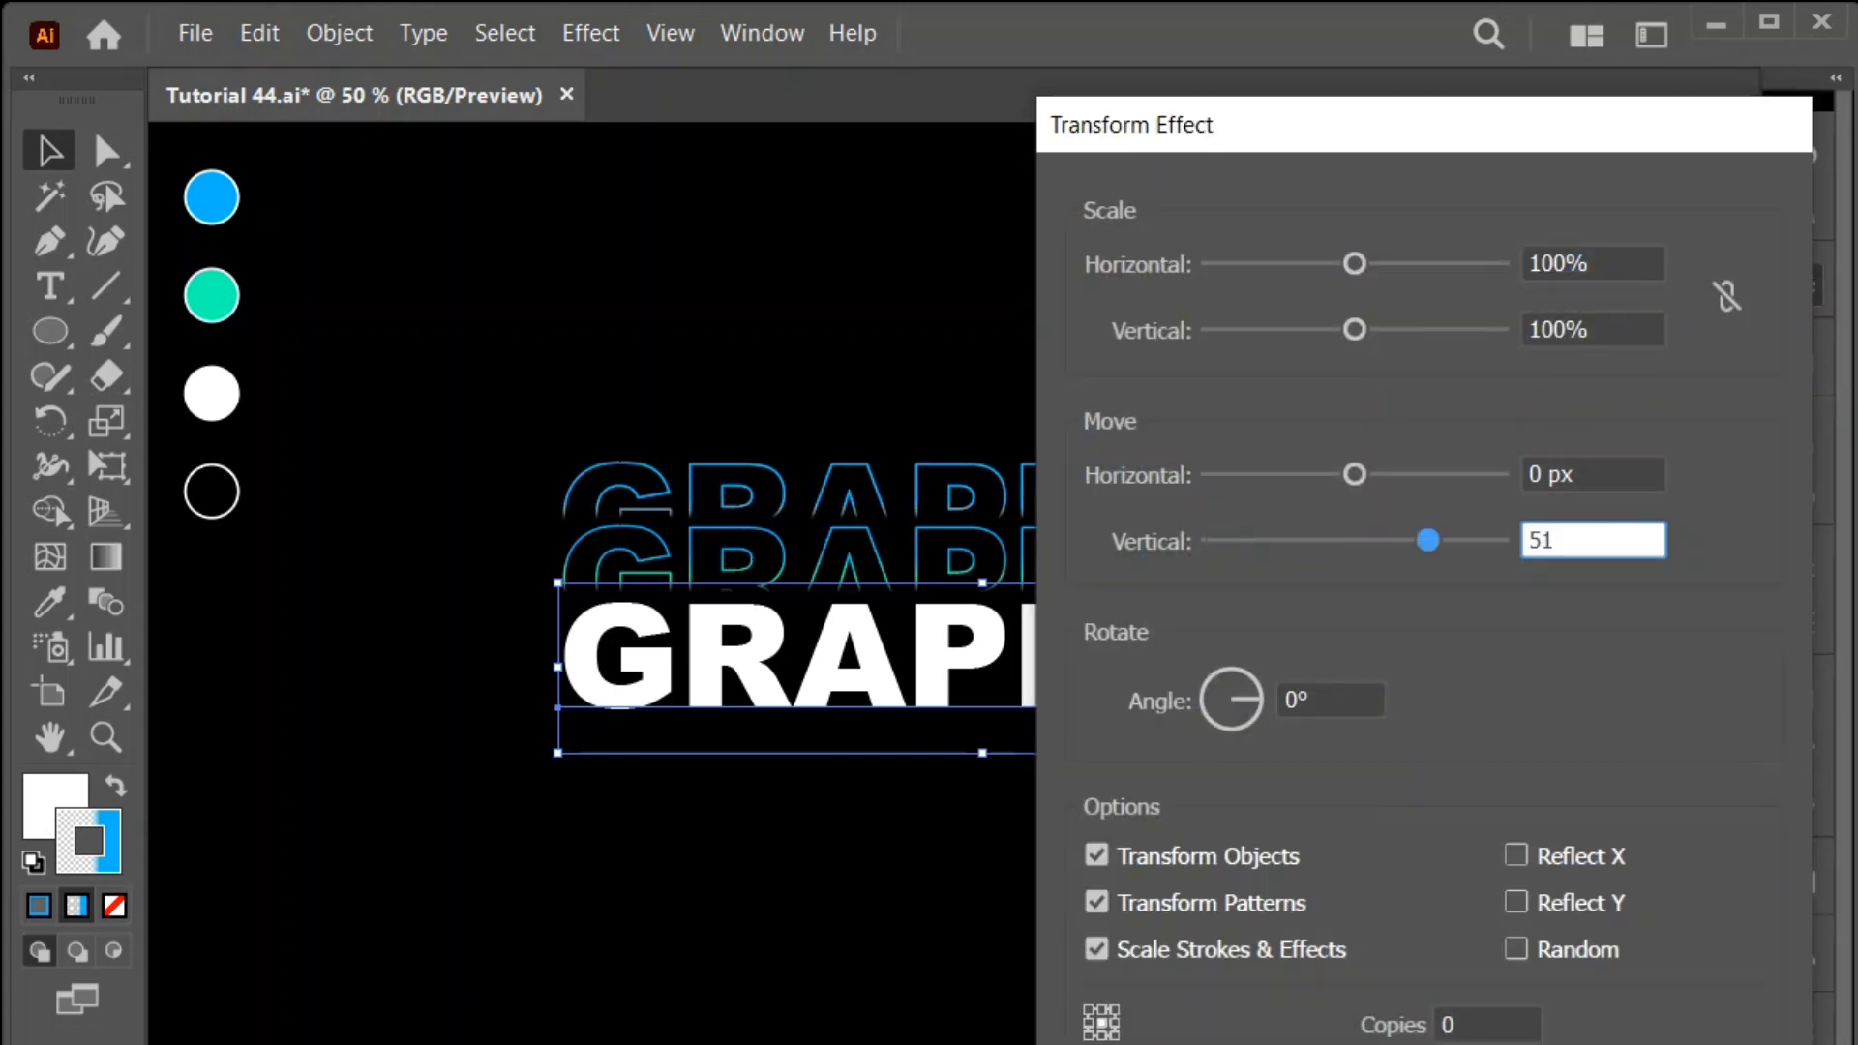
key(Return)
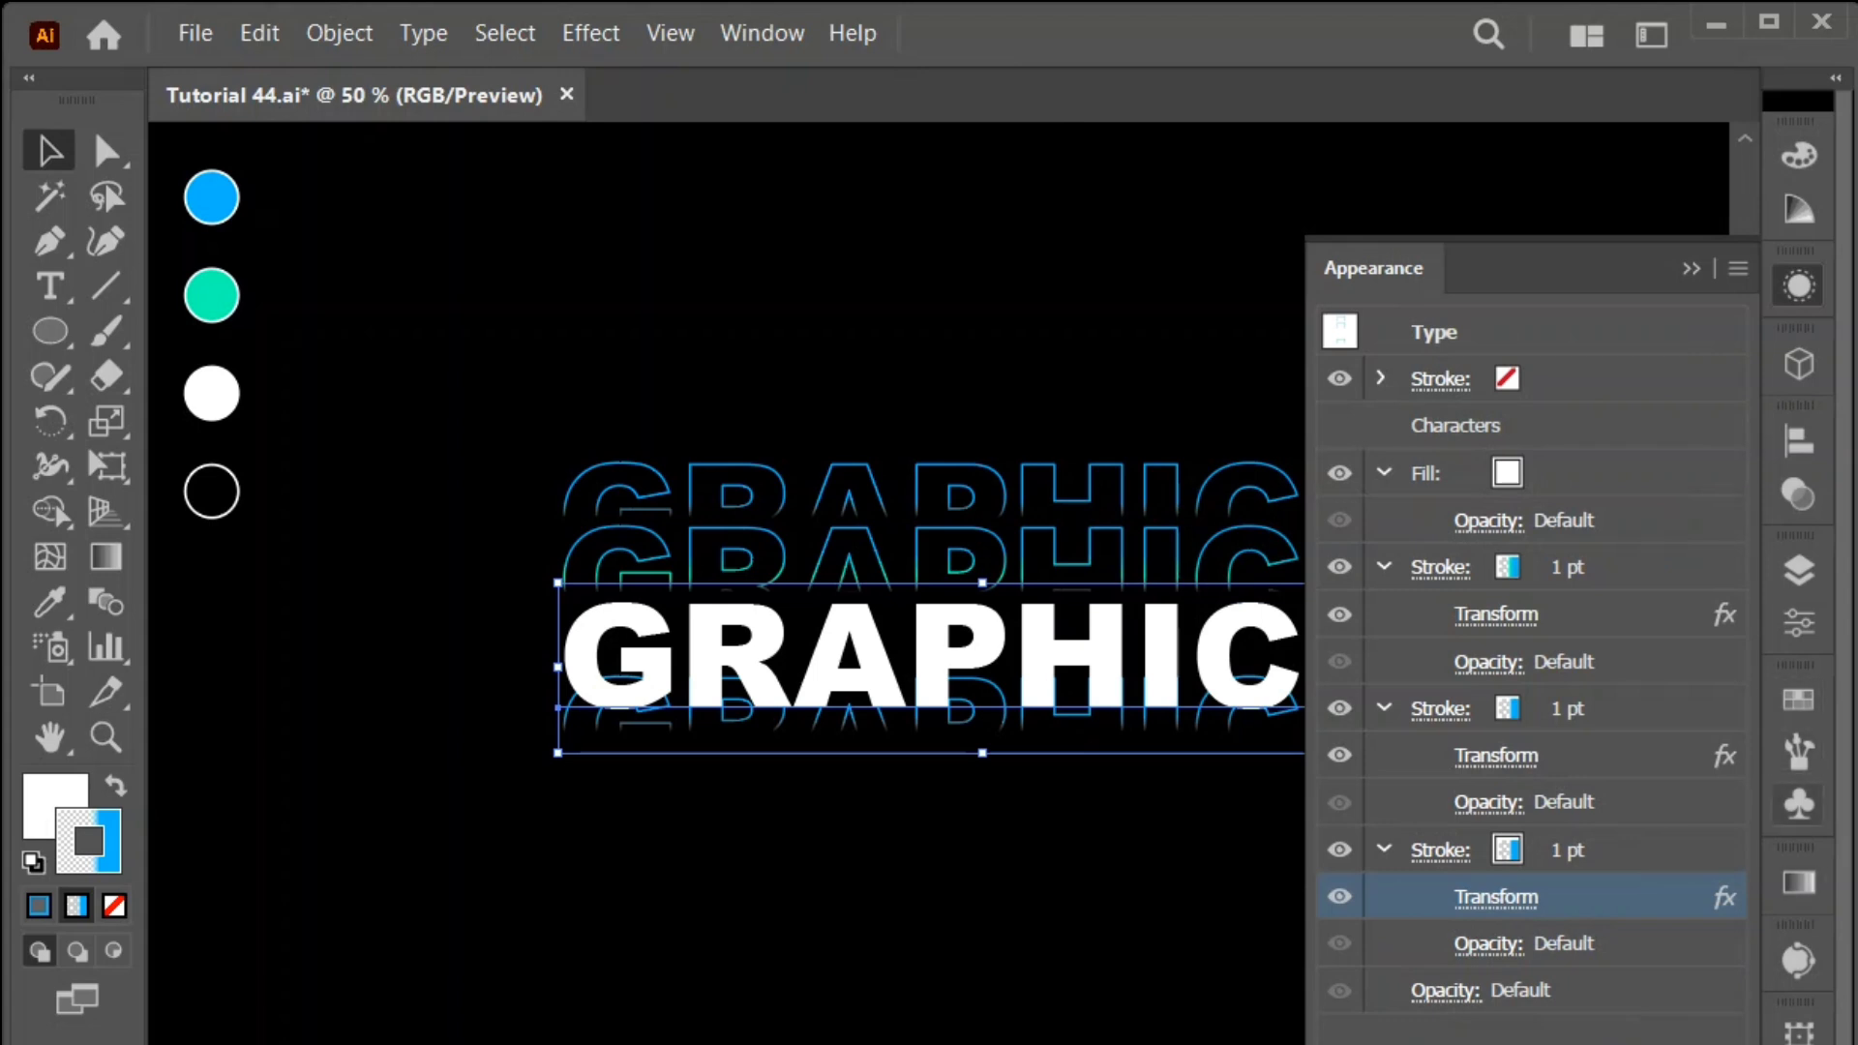
Step: Colour the new stroke gradient's end stop from the green sample circle and set the gradient angle to -90°
click(1798, 882)
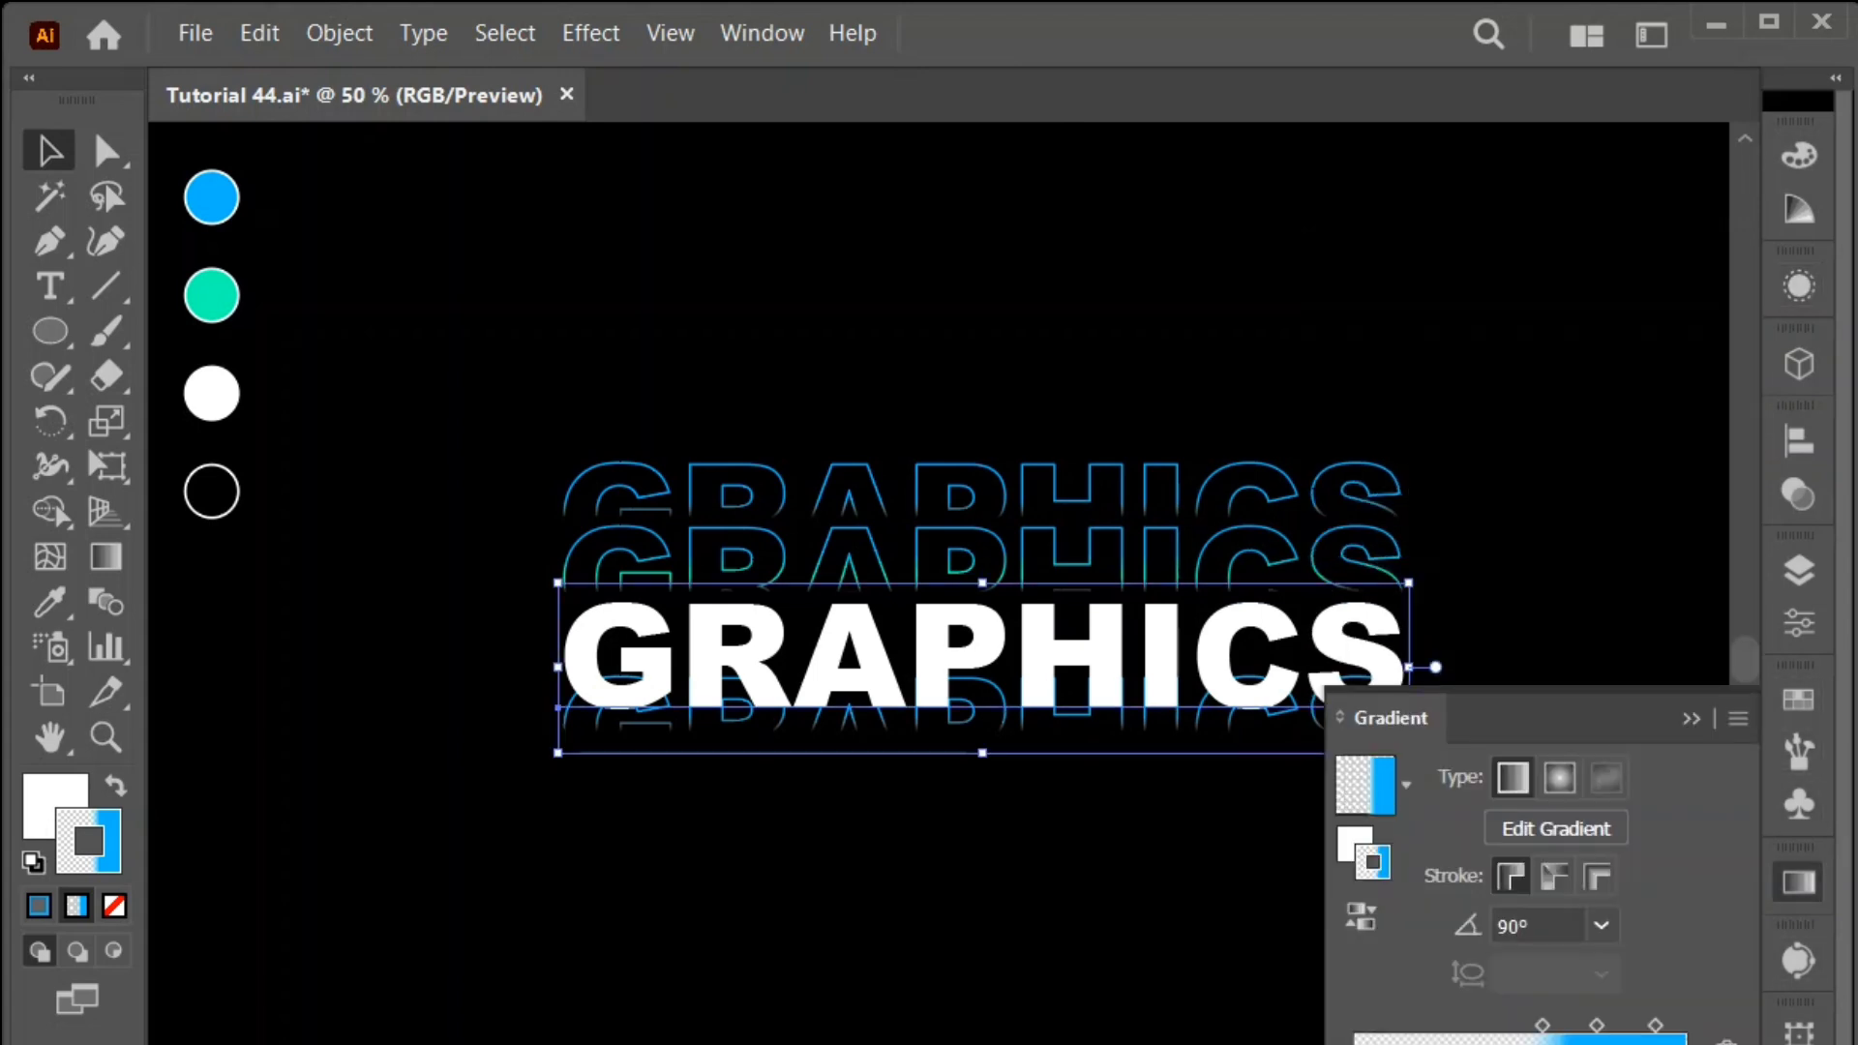
click(211, 295)
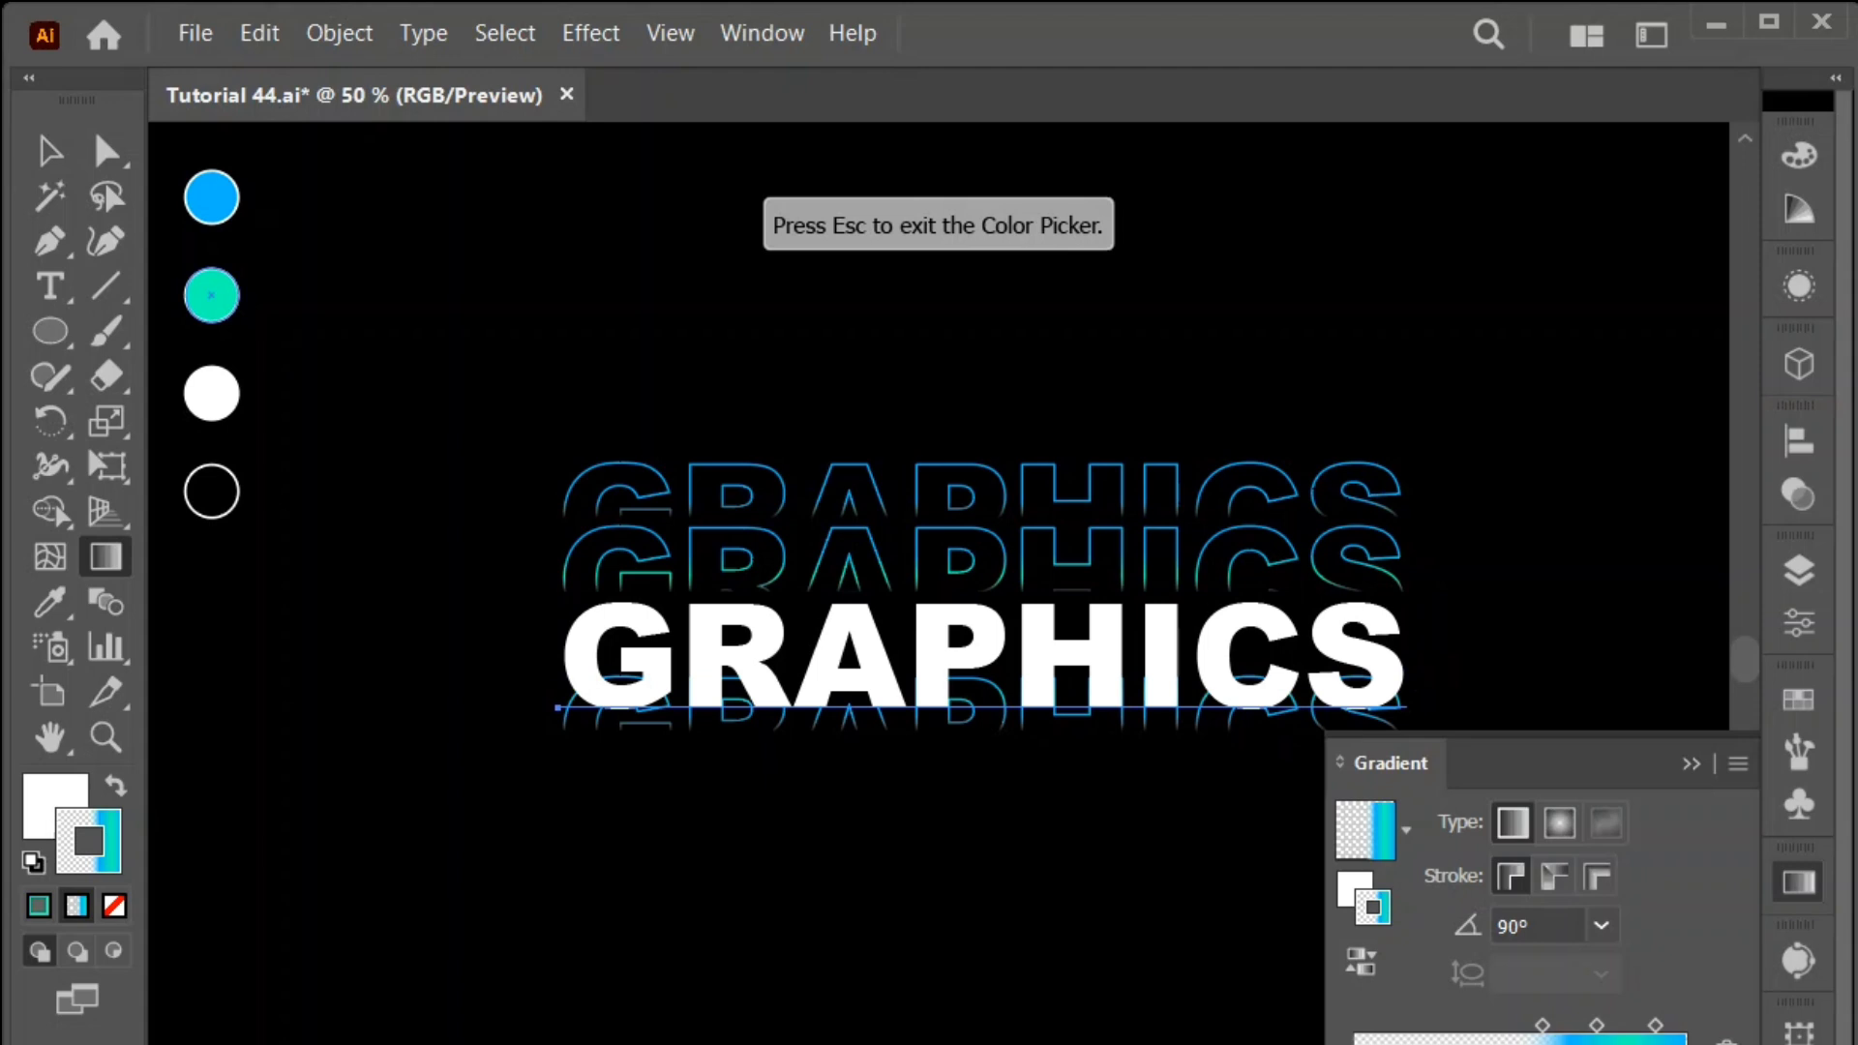
key(Escape)
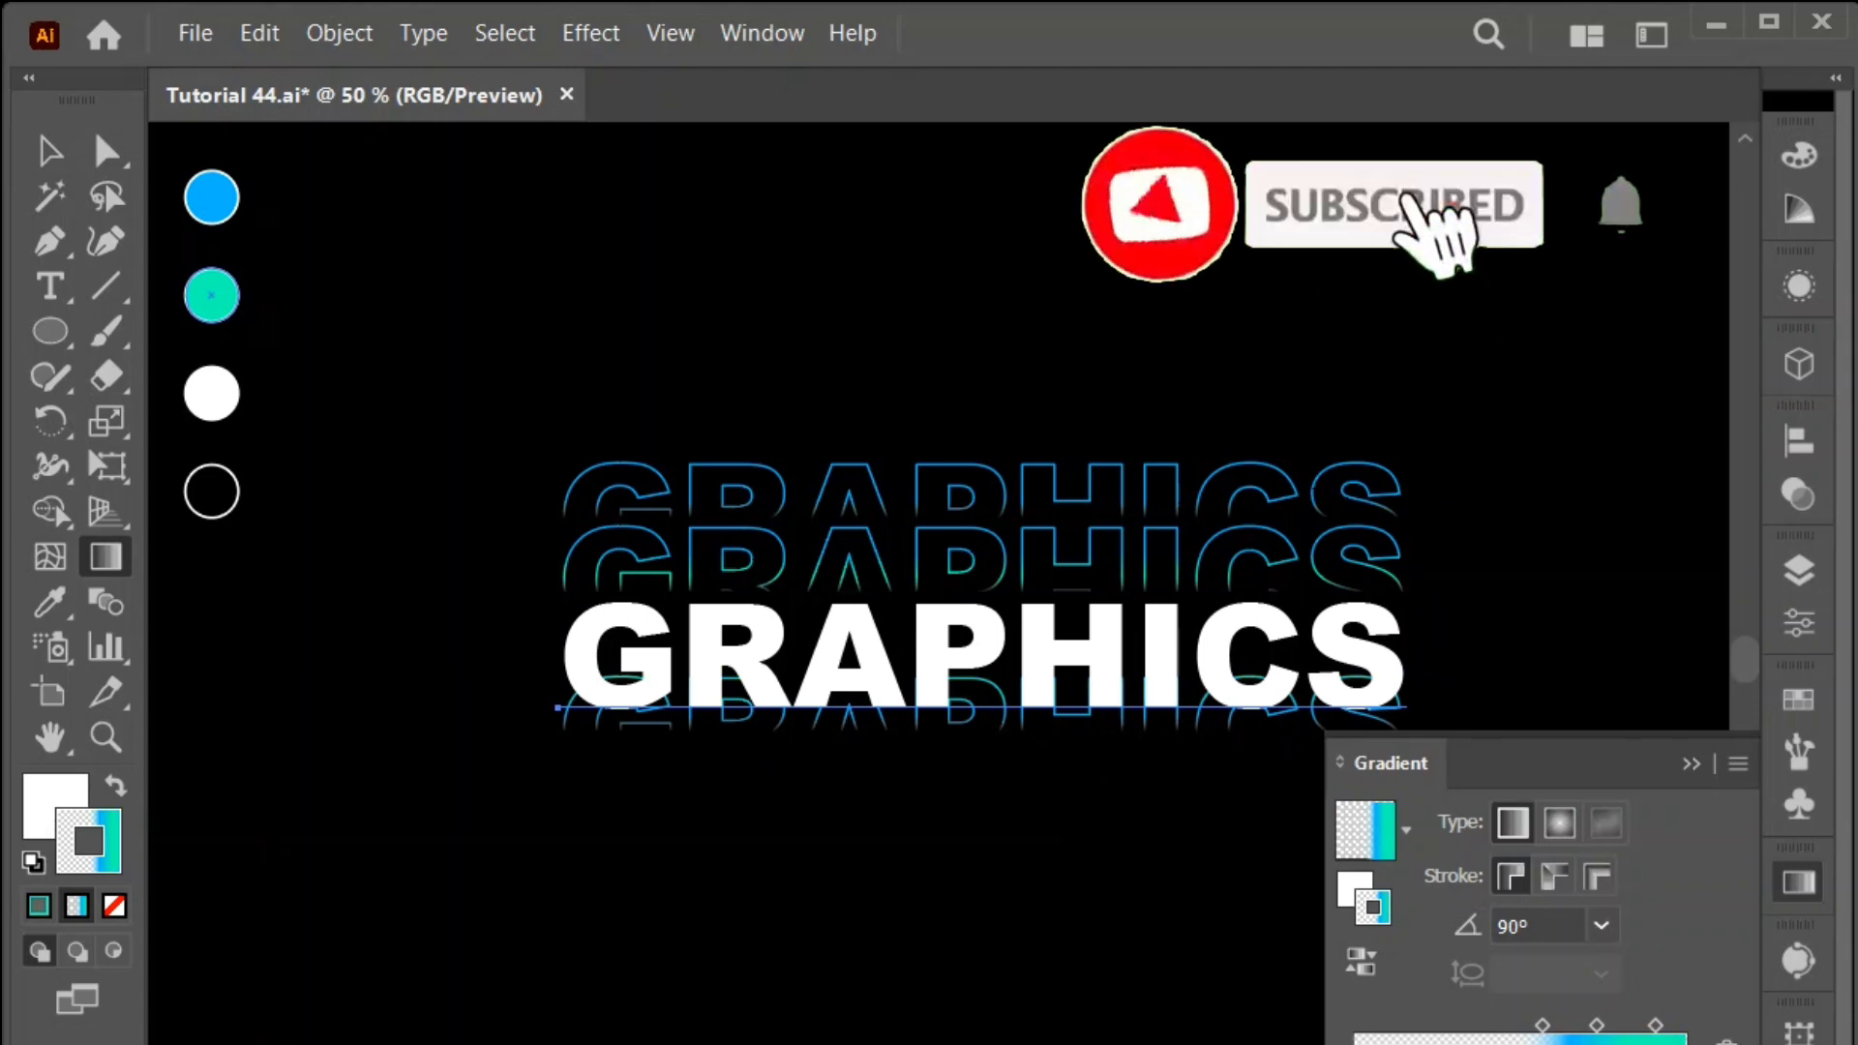
click(1500, 926)
text(-90)
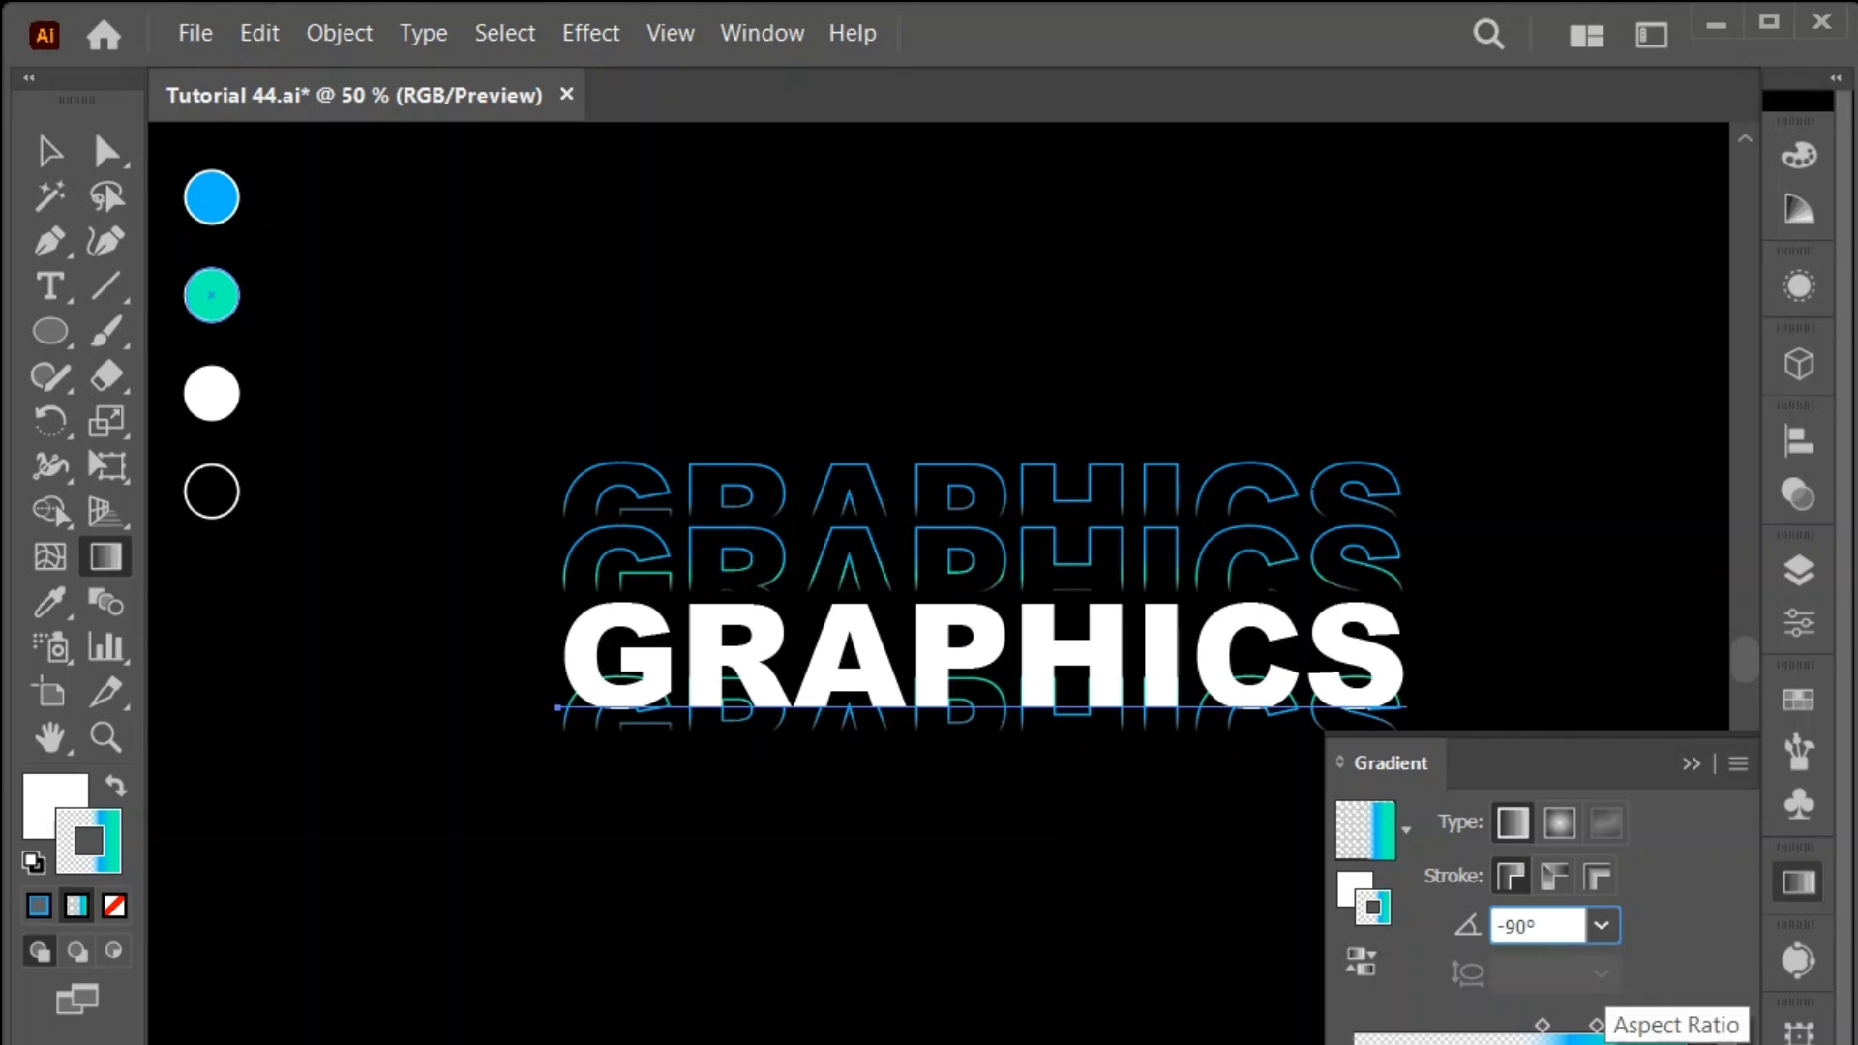
key(Return)
key(ctrl+F9)
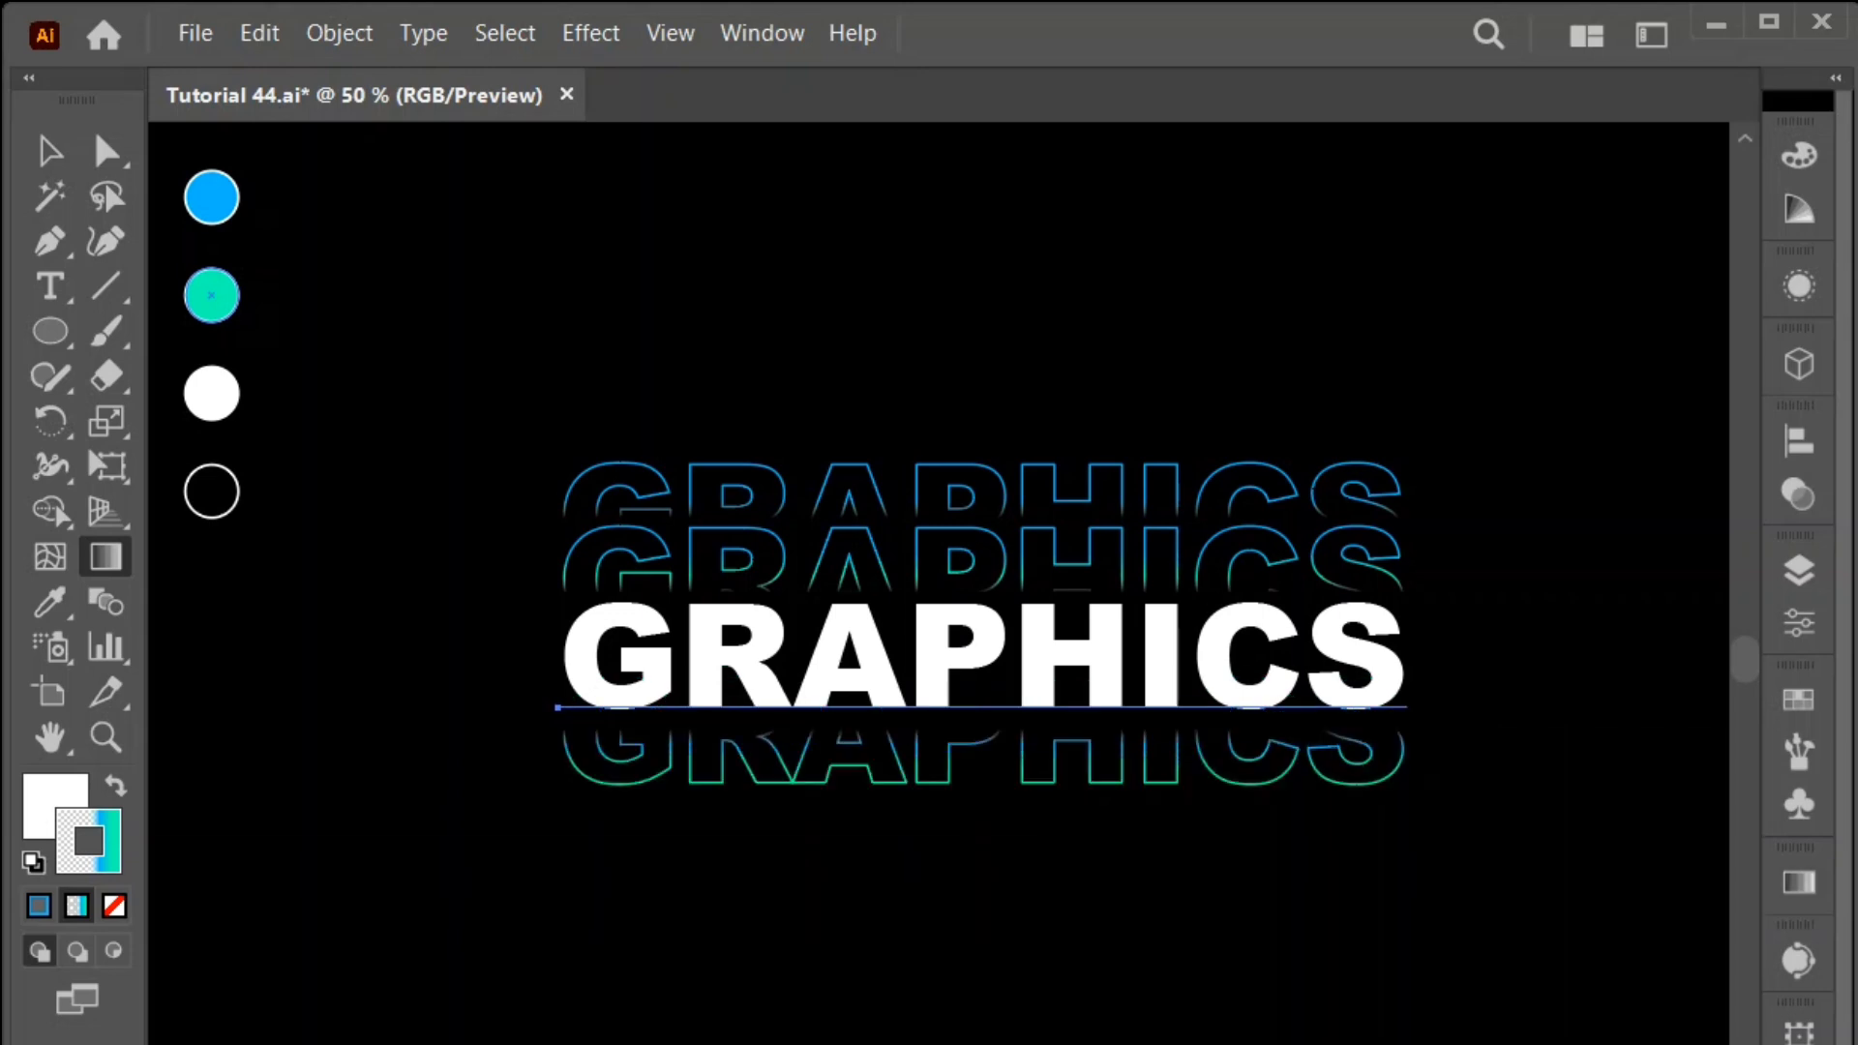
Step: Duplicate the green-ended stroke and set the copy's Transform effect to a vertical move of 94 px
click(1797, 286)
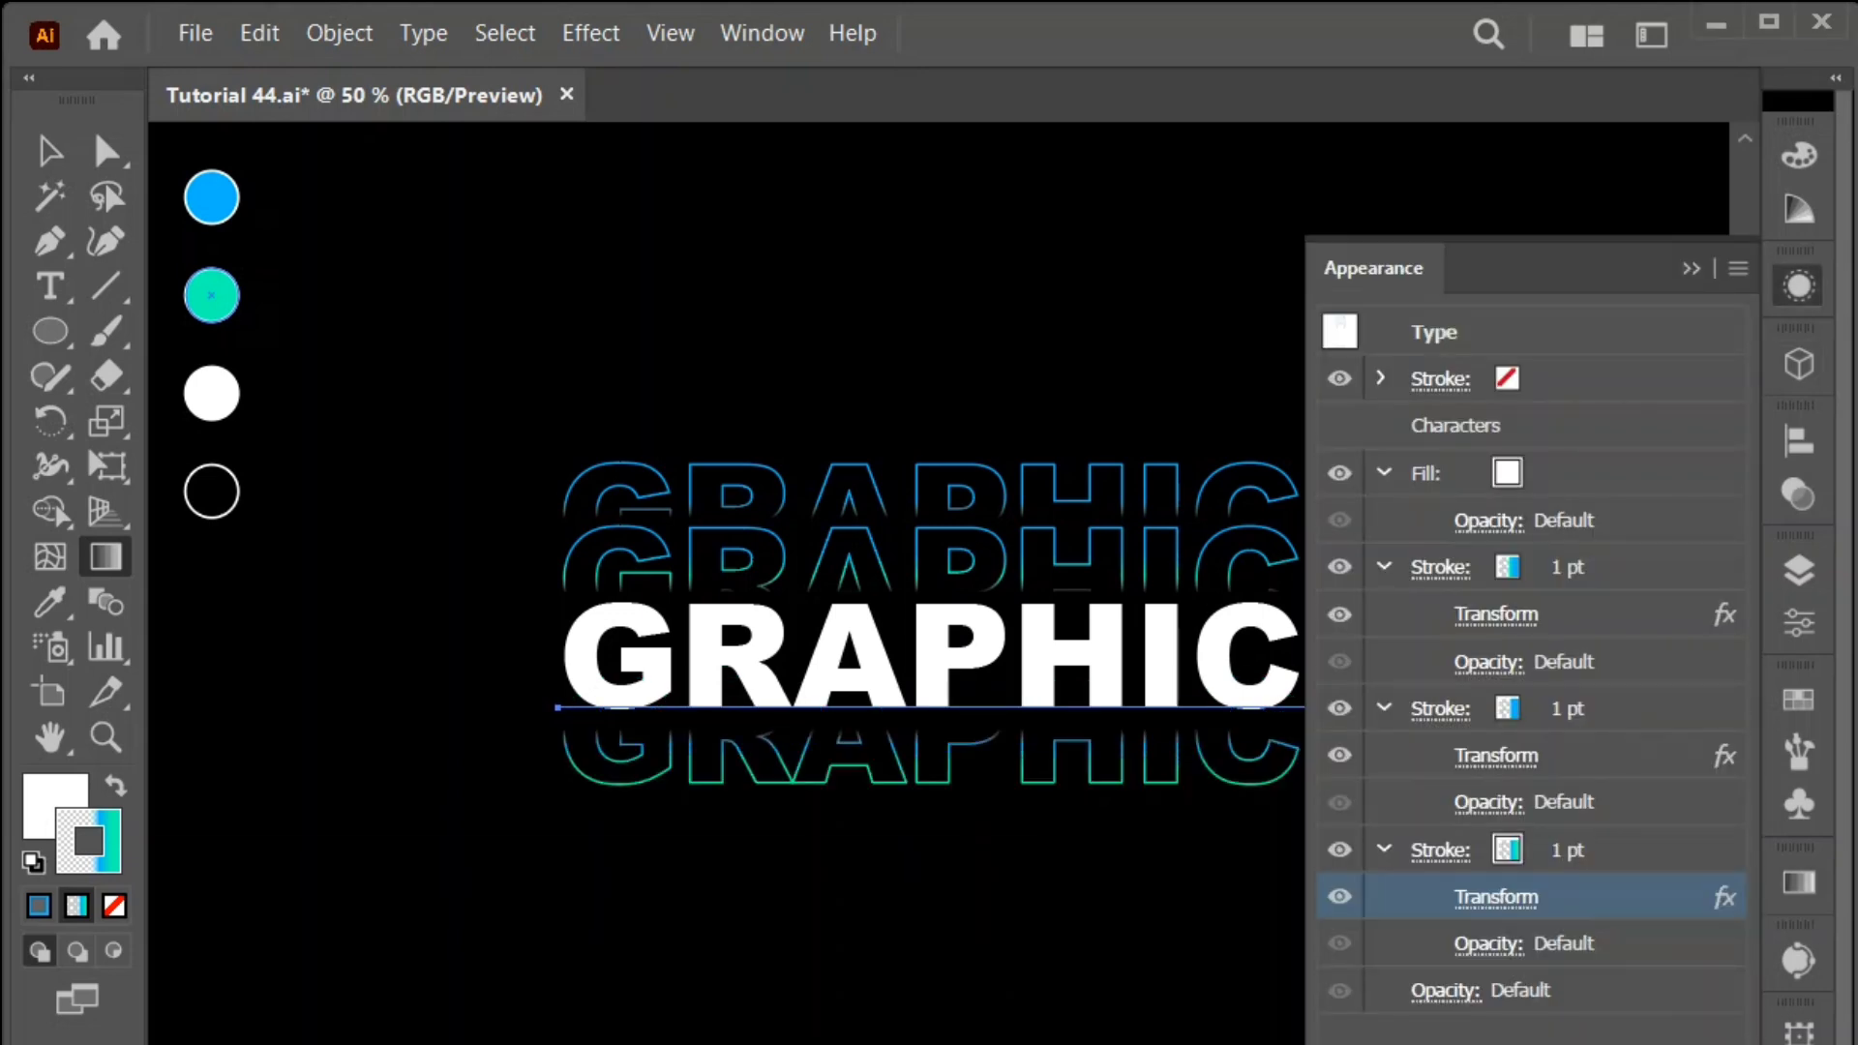
click(1722, 849)
key(ctrl+alt+/)
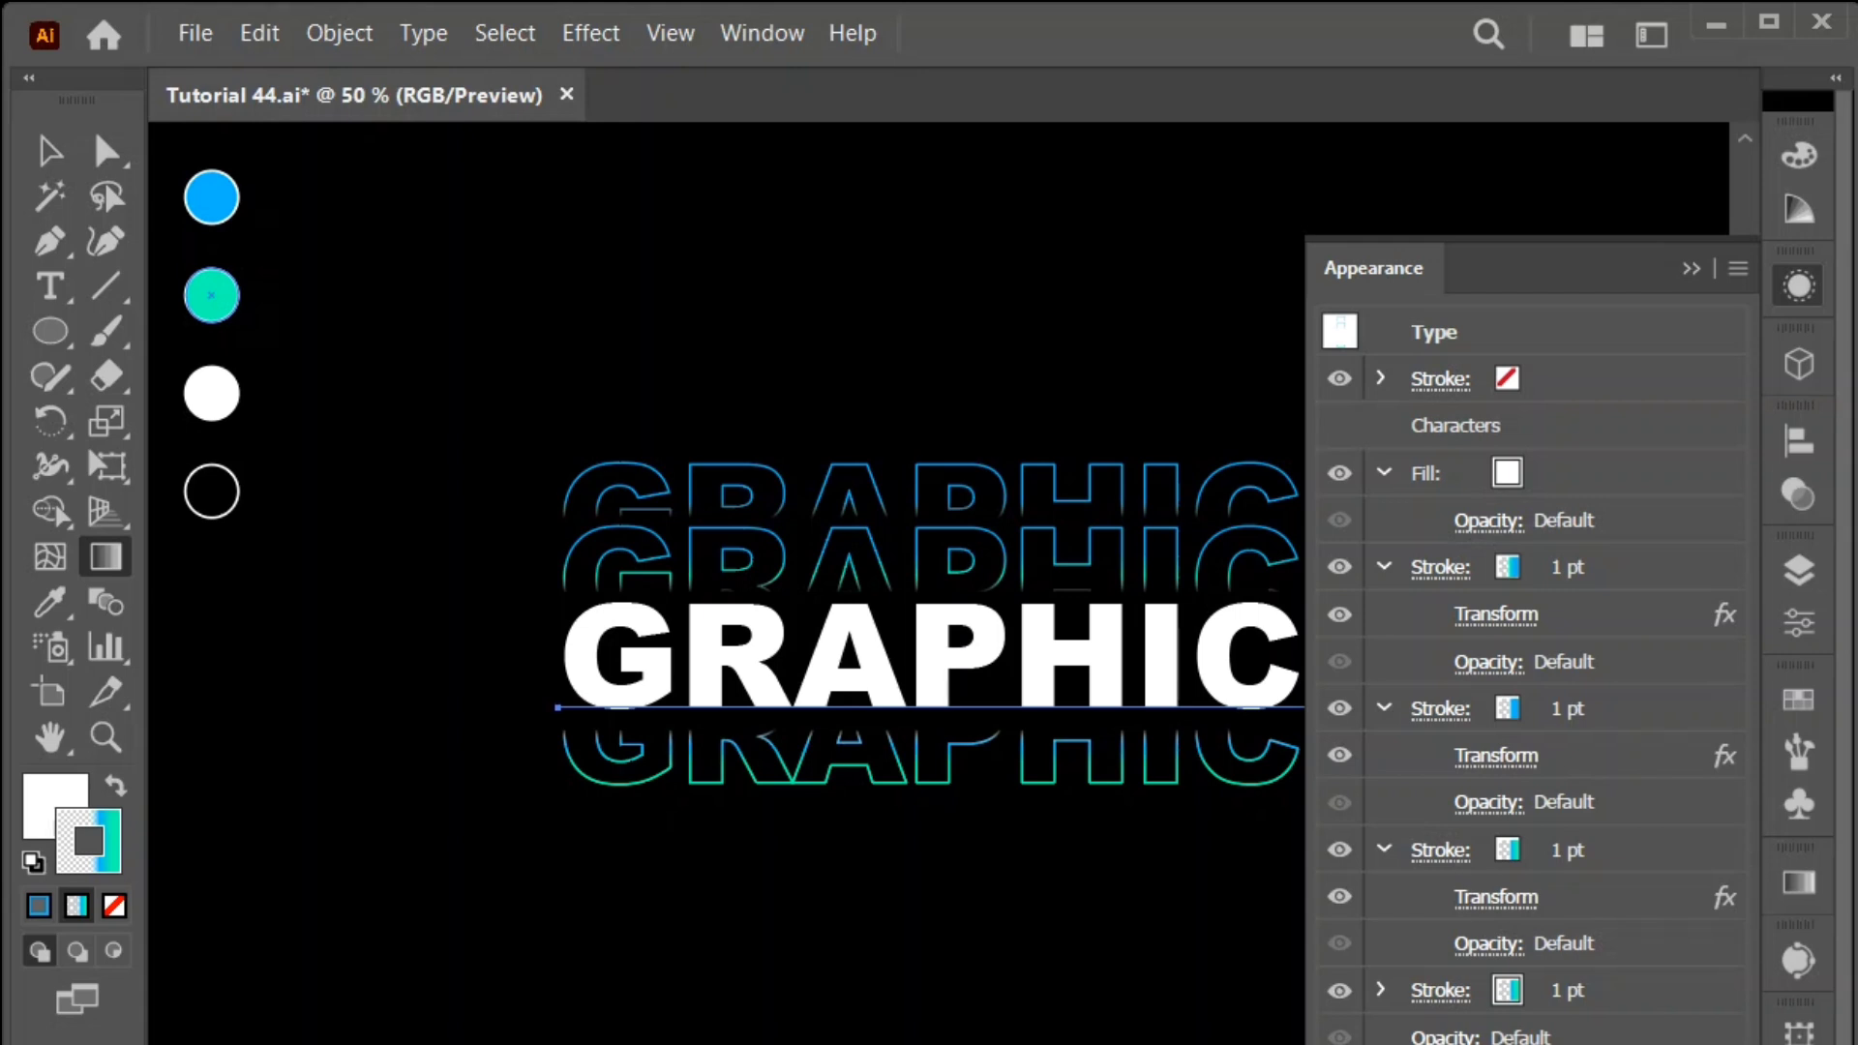
click(1664, 990)
click(1381, 990)
scroll(1531, 678, down, 2)
click(1494, 956)
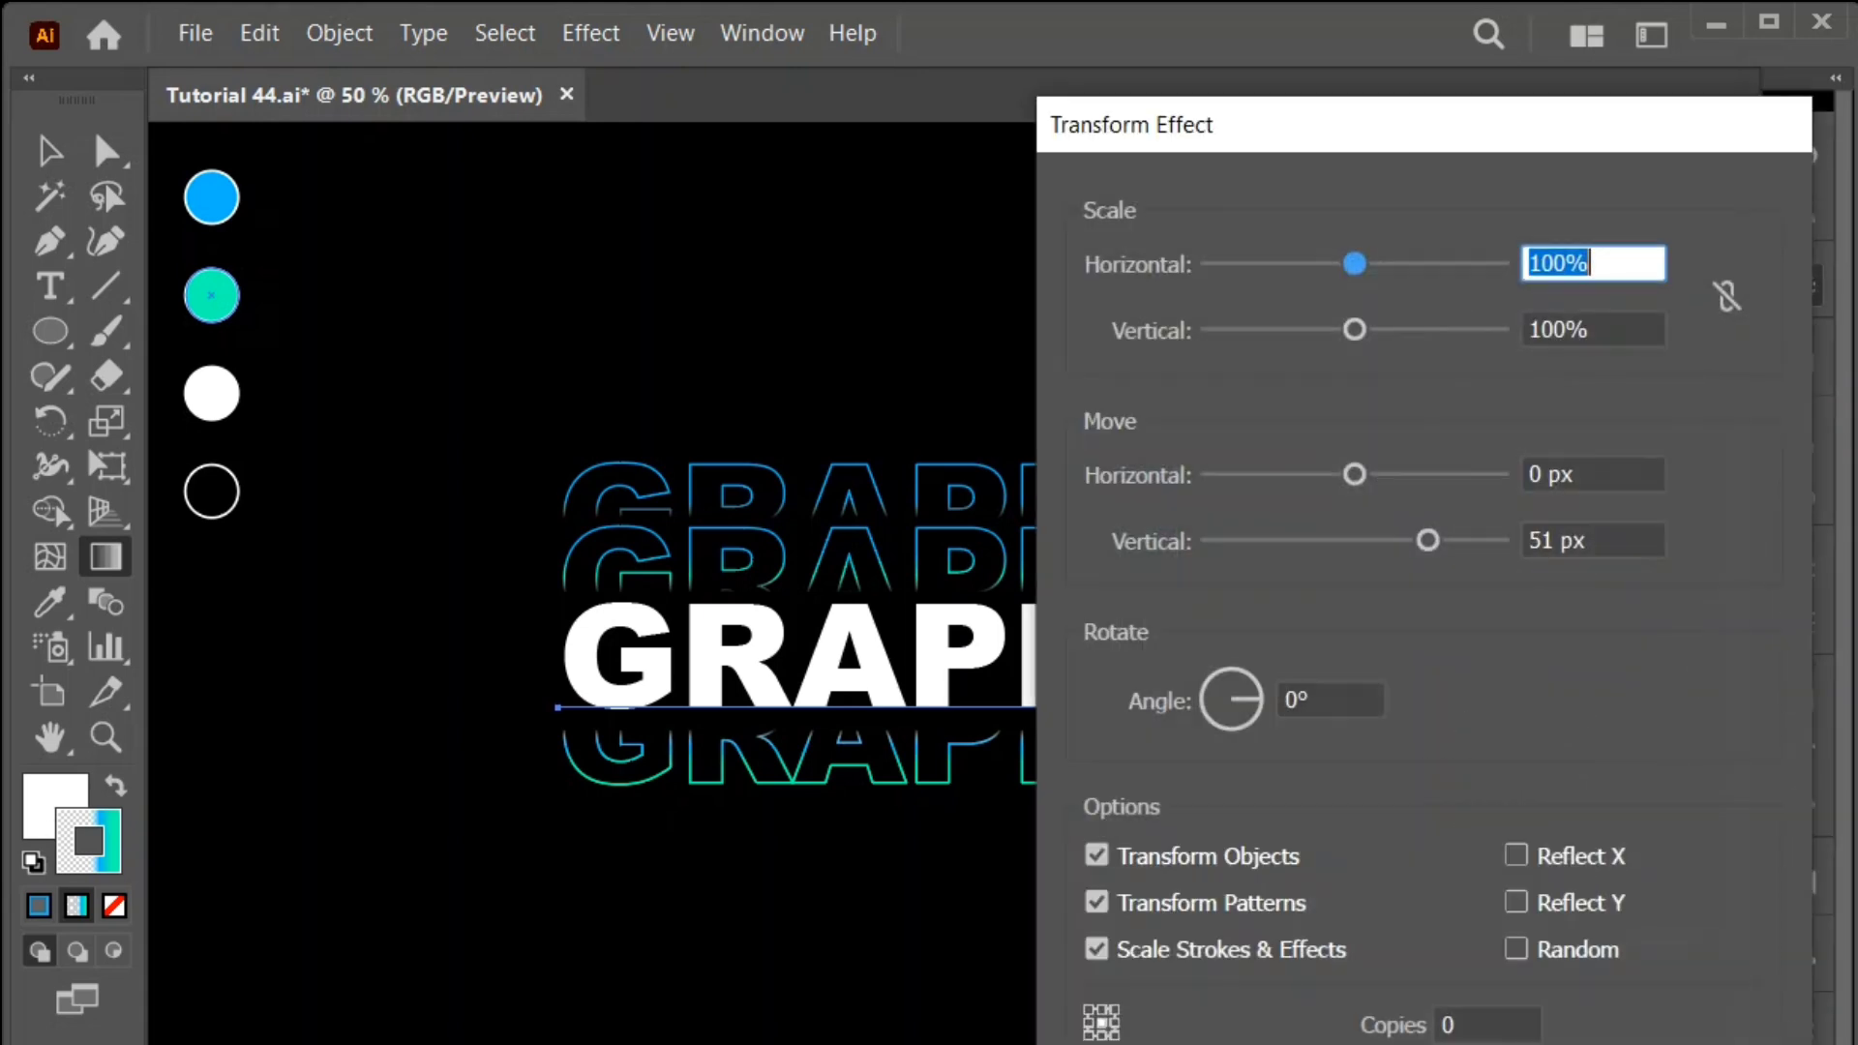
drag(1588, 539, 1527, 540)
text(94)
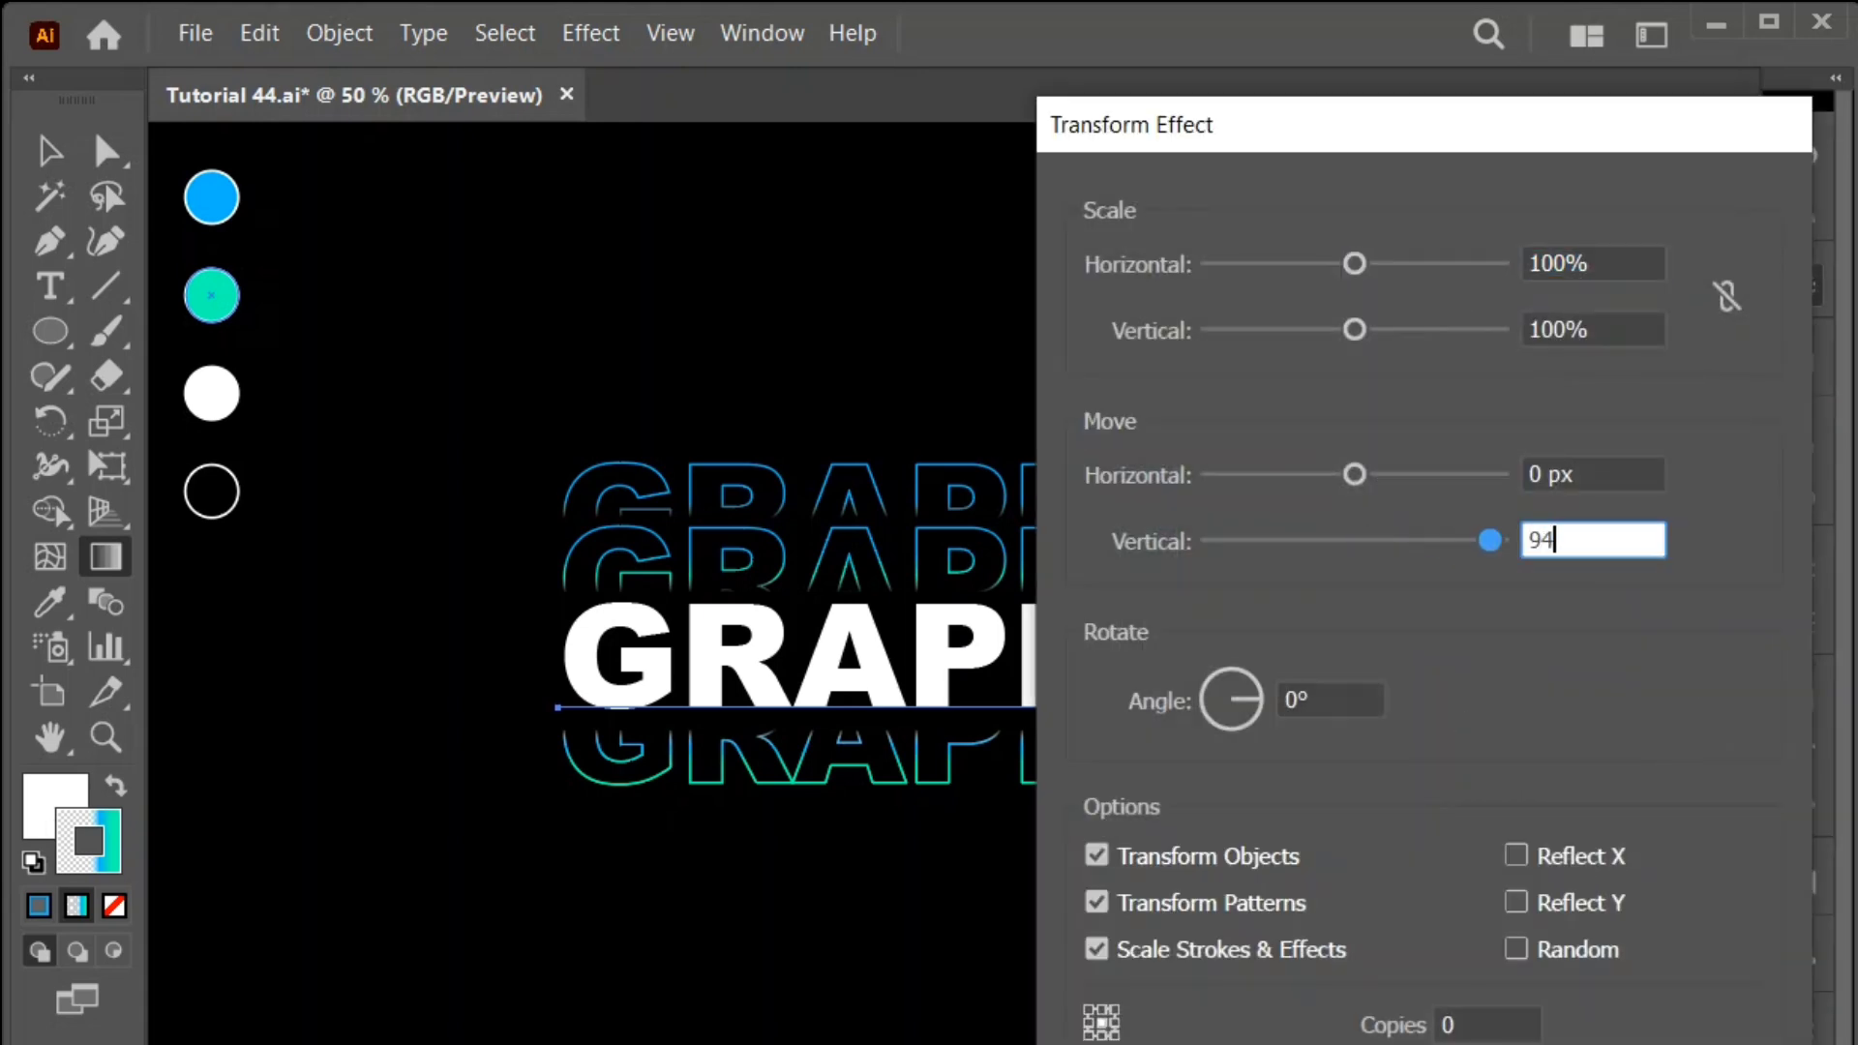
key(Tab)
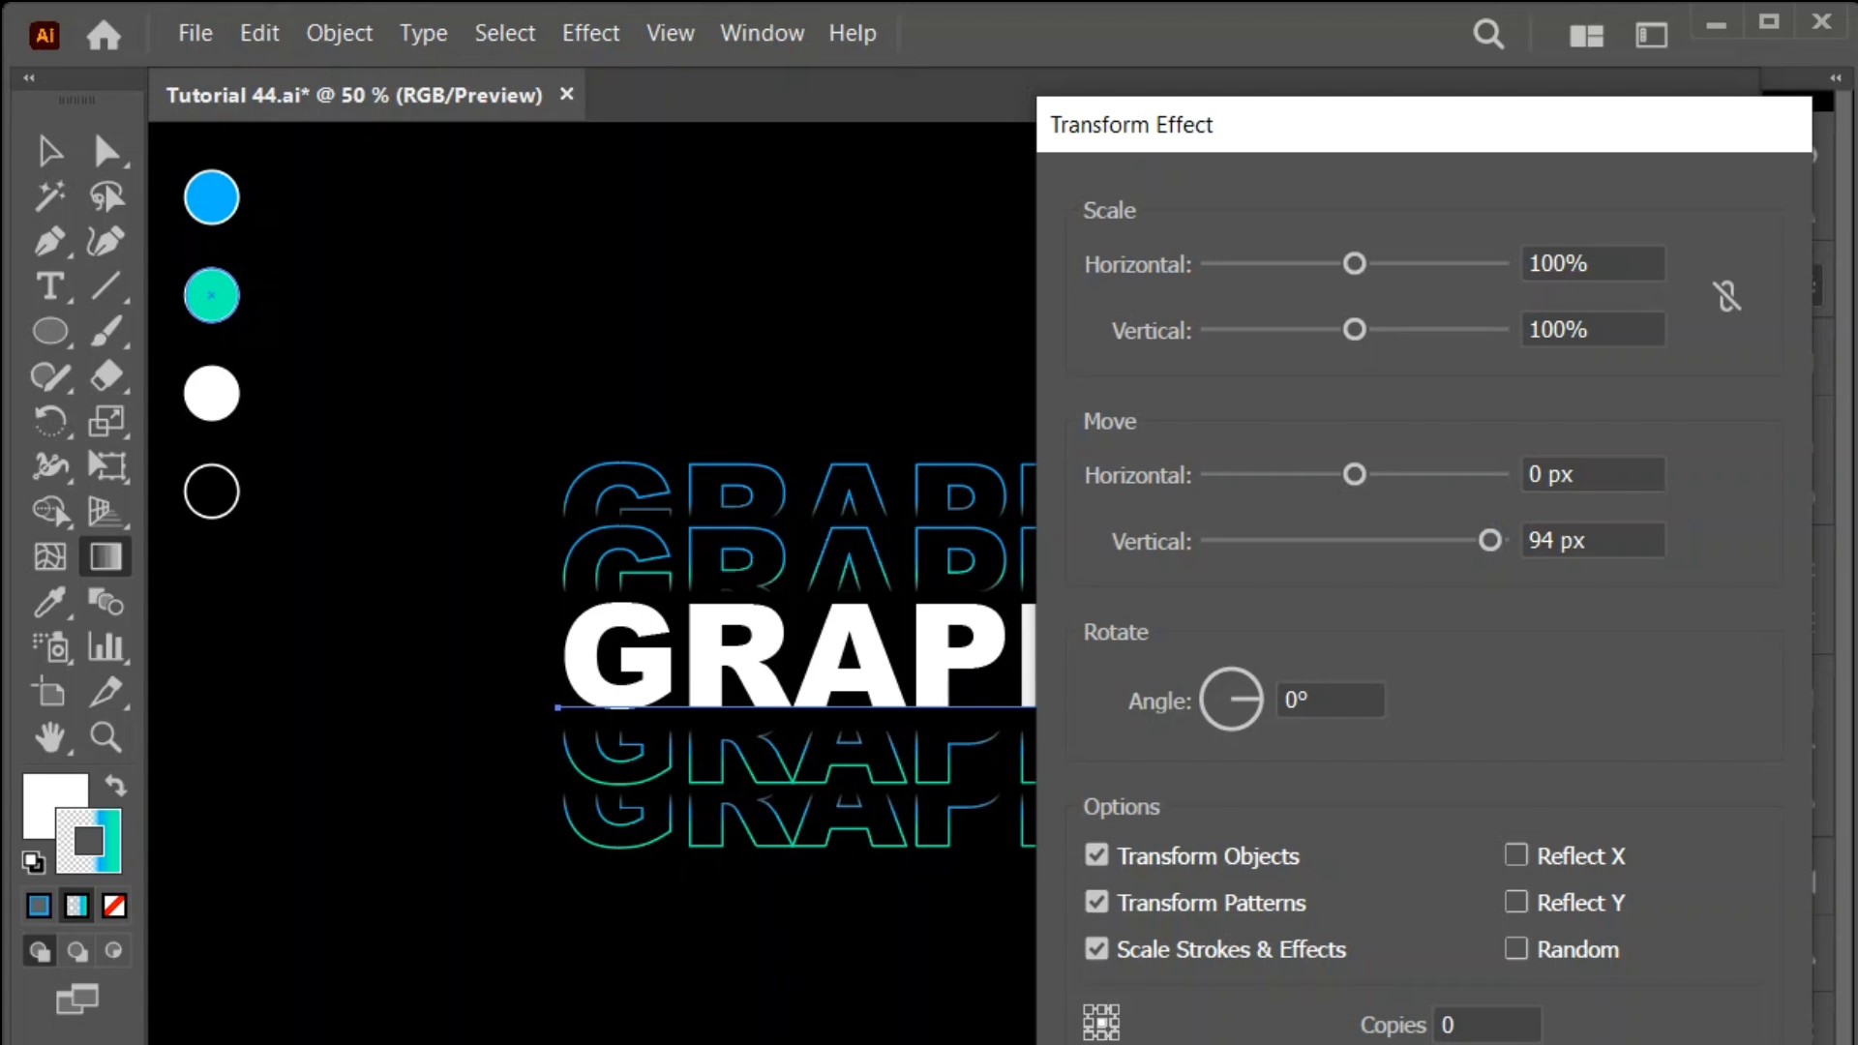
key(Return)
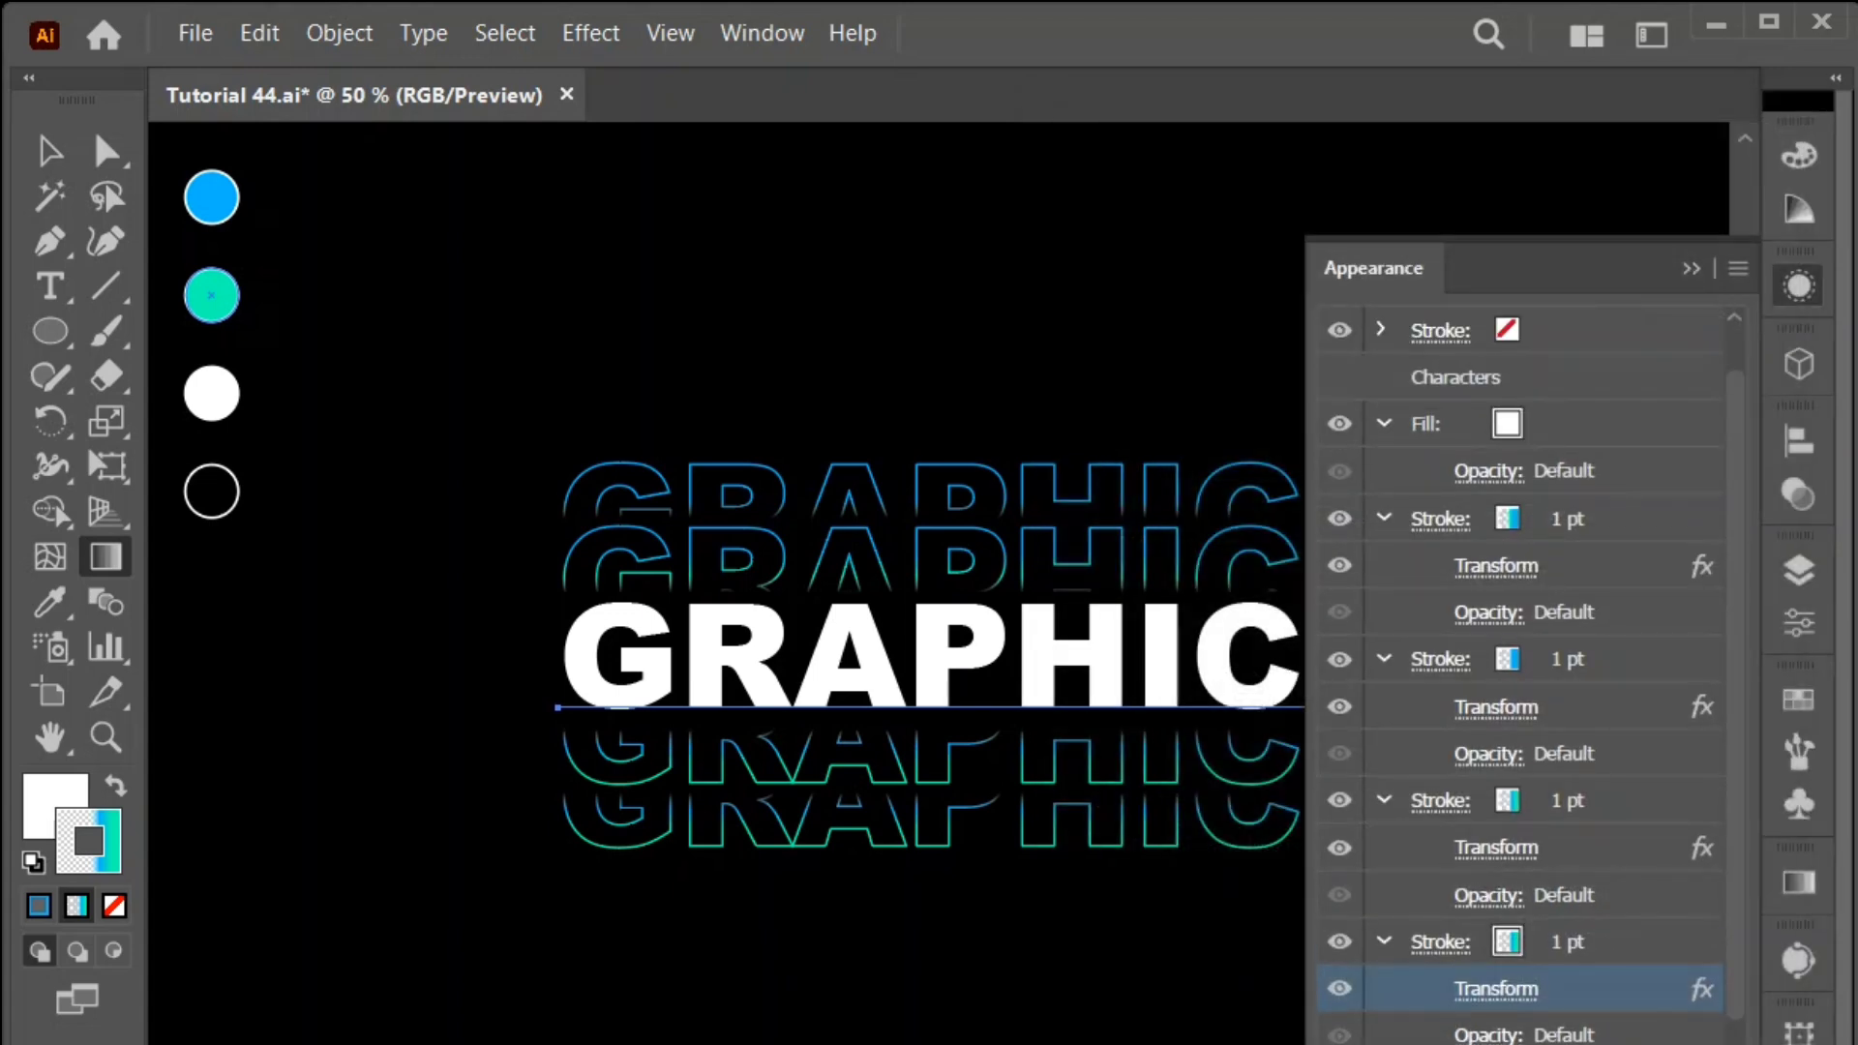
Step: Replace the GRAPHICS text with CK GRAPHICS, centre it on the canvas and deselect it
text(S)
key(ctrl+a)
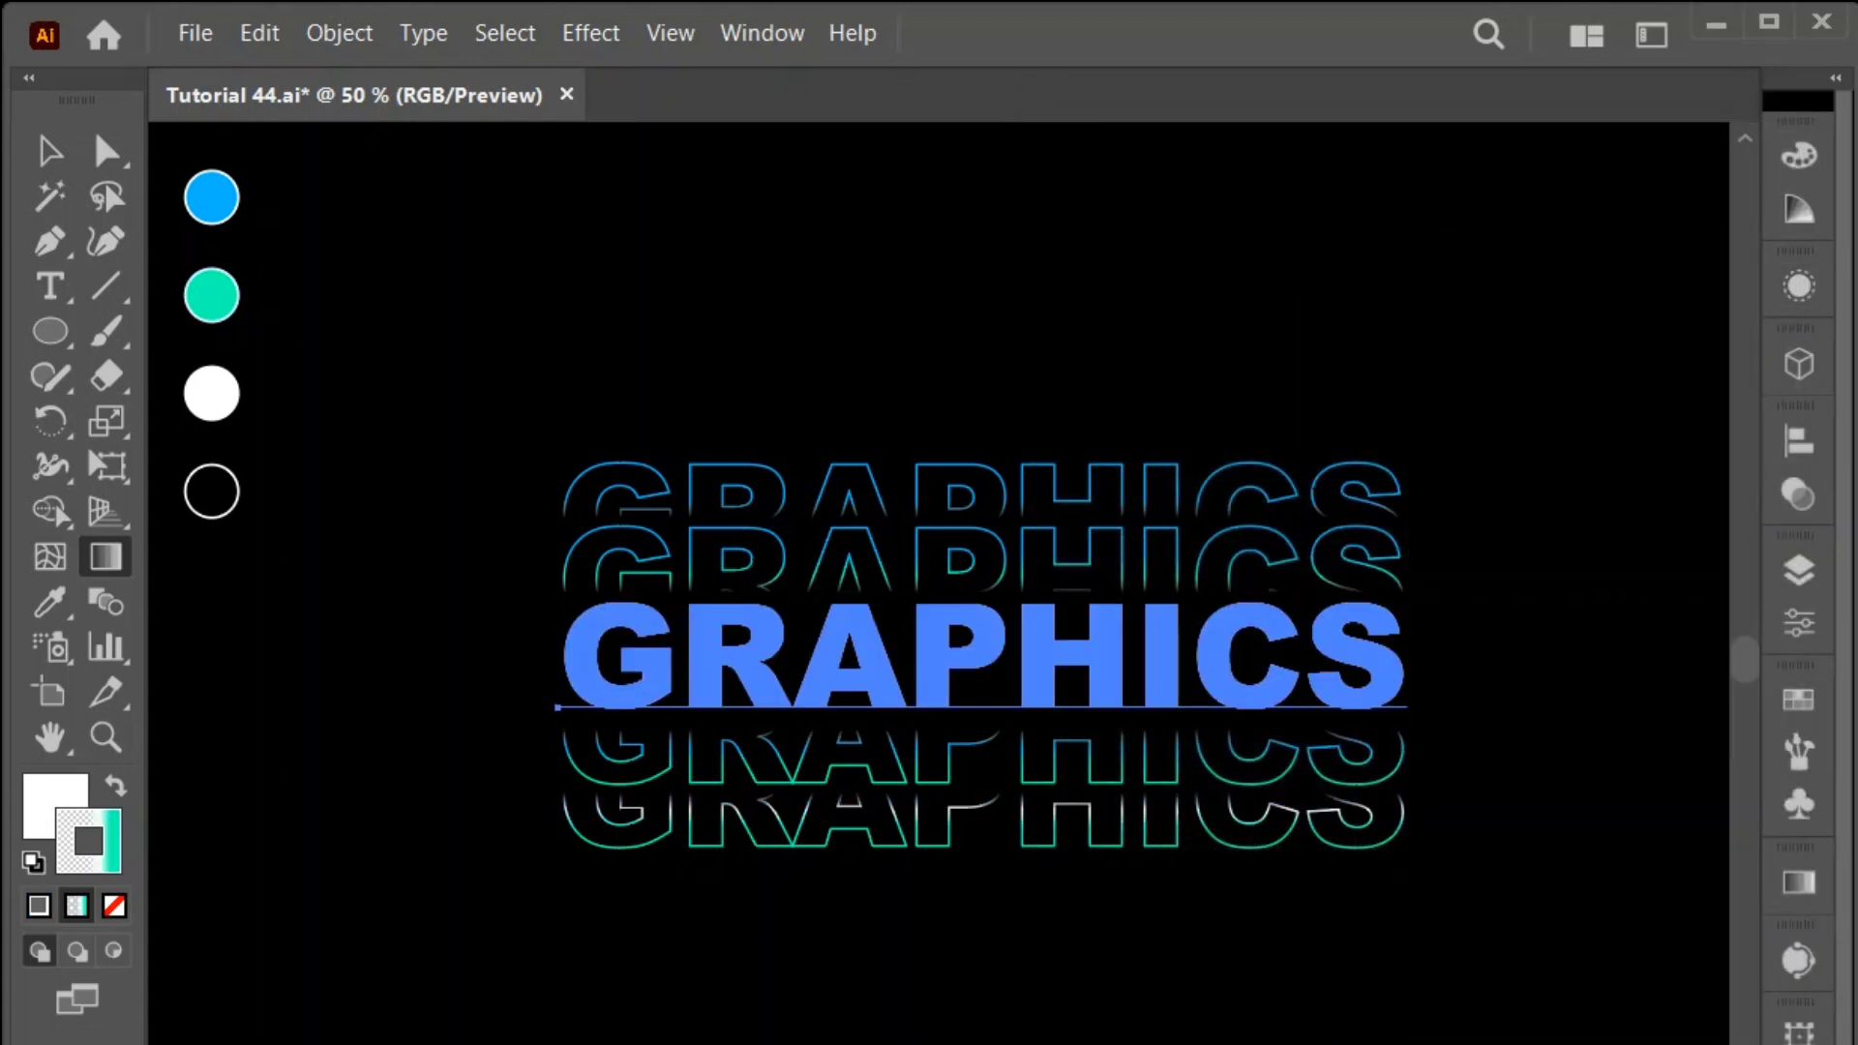
click(49, 150)
double_click(848, 658)
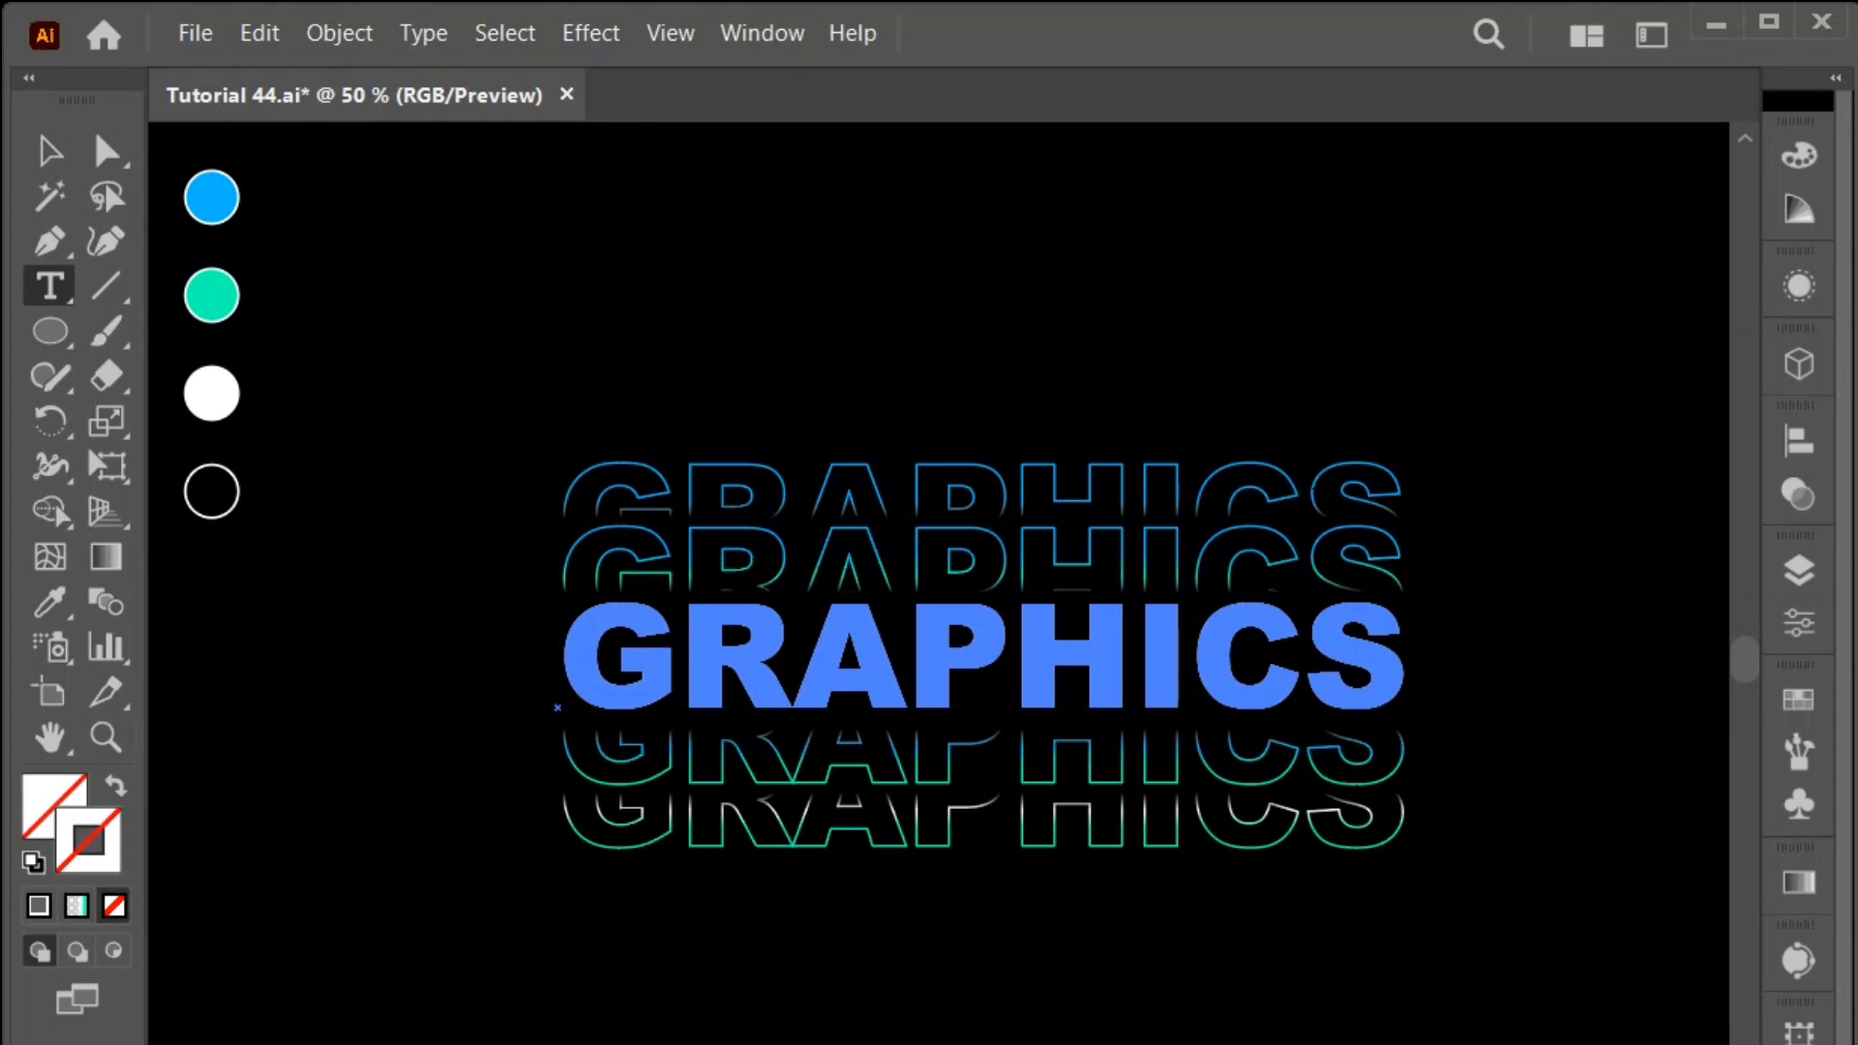
drag(1405, 658, 560, 657)
text(Ck Gra)
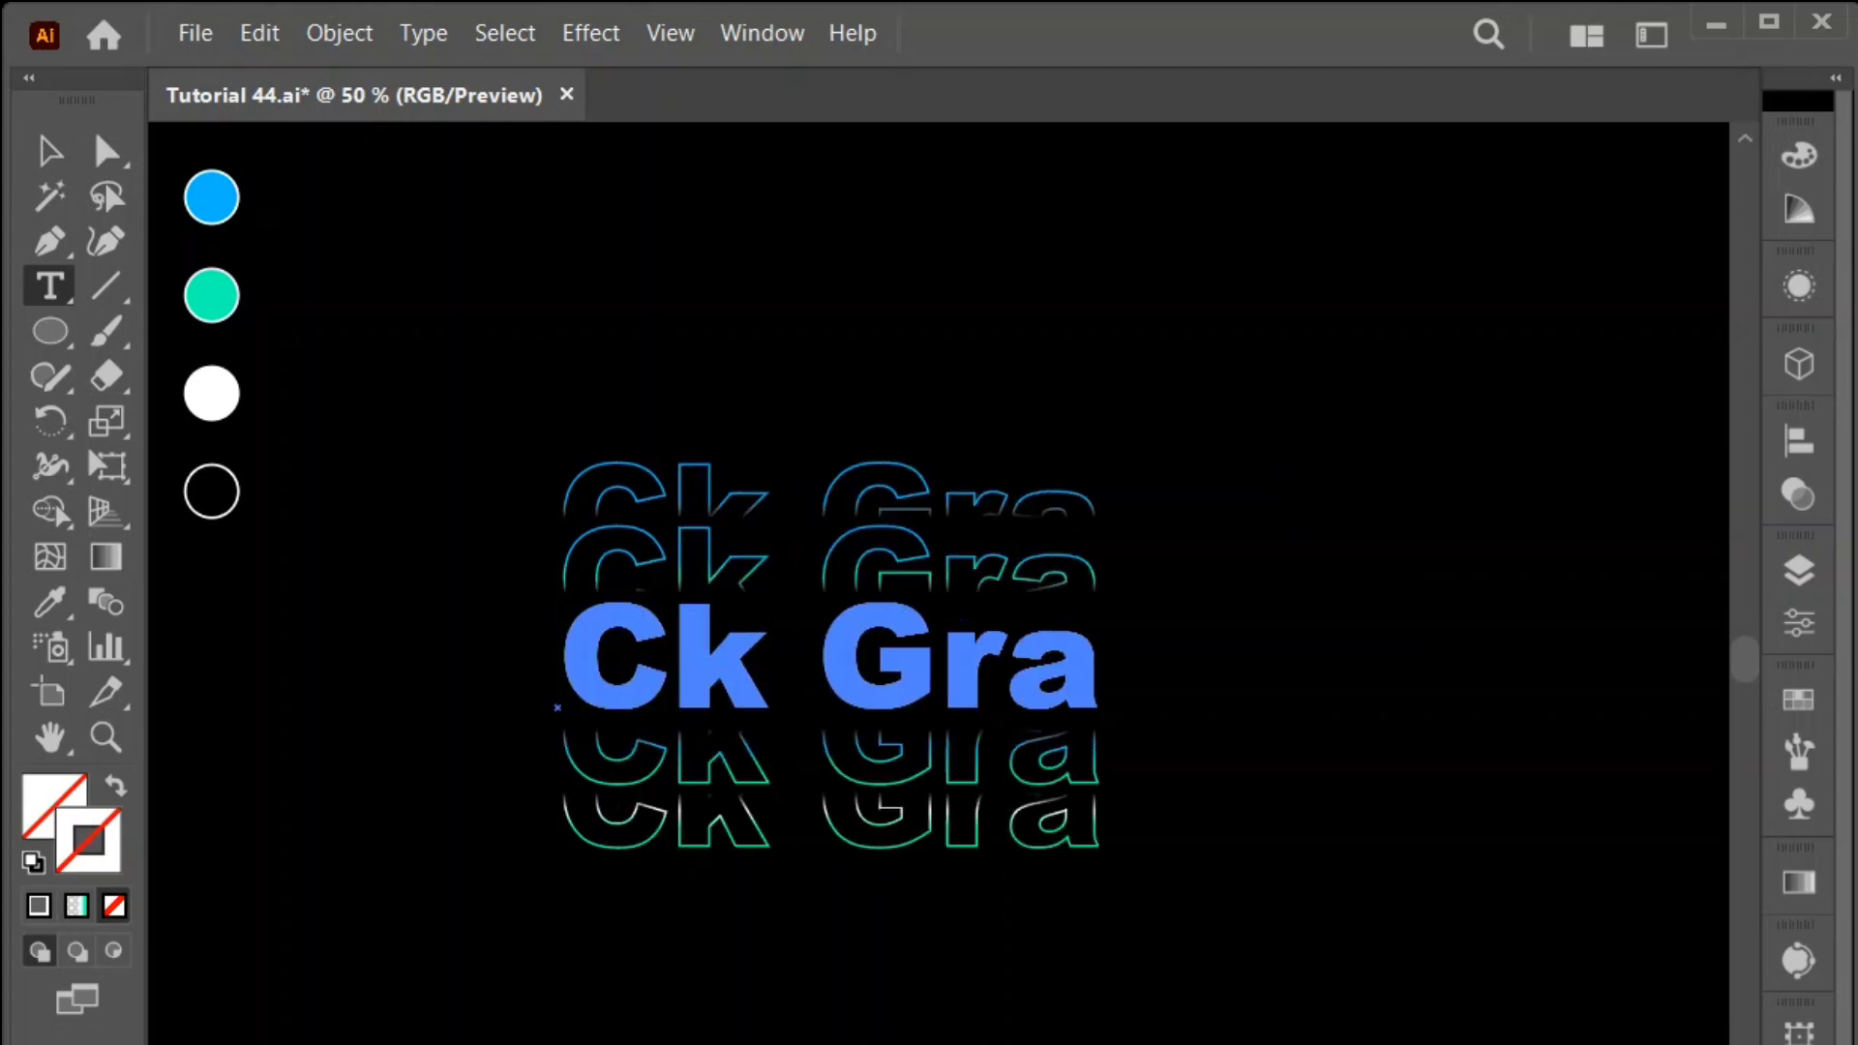
key(BackSpace)
key(BackSpace)
key(BackSpace)
key(BackSpace)
key(BackSpace)
text(K GRAPHICS)
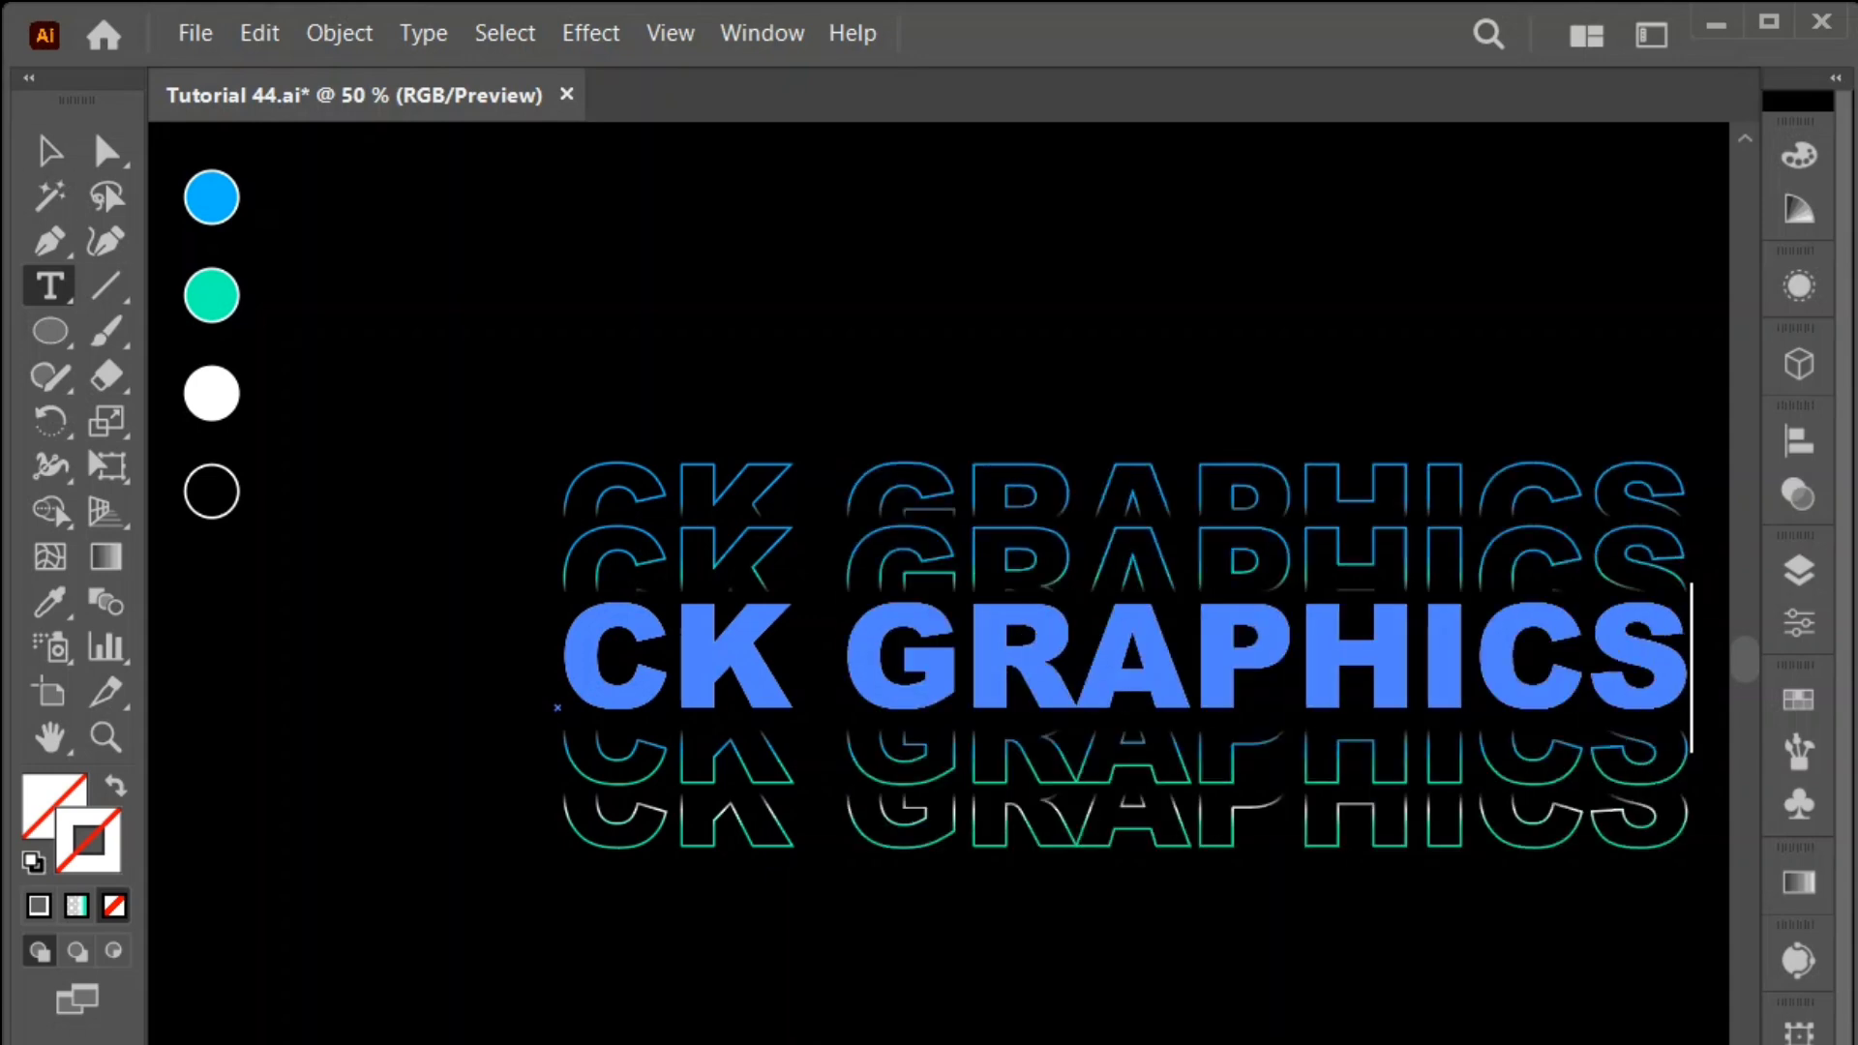
key(Escape)
drag(1003, 663, 856, 663)
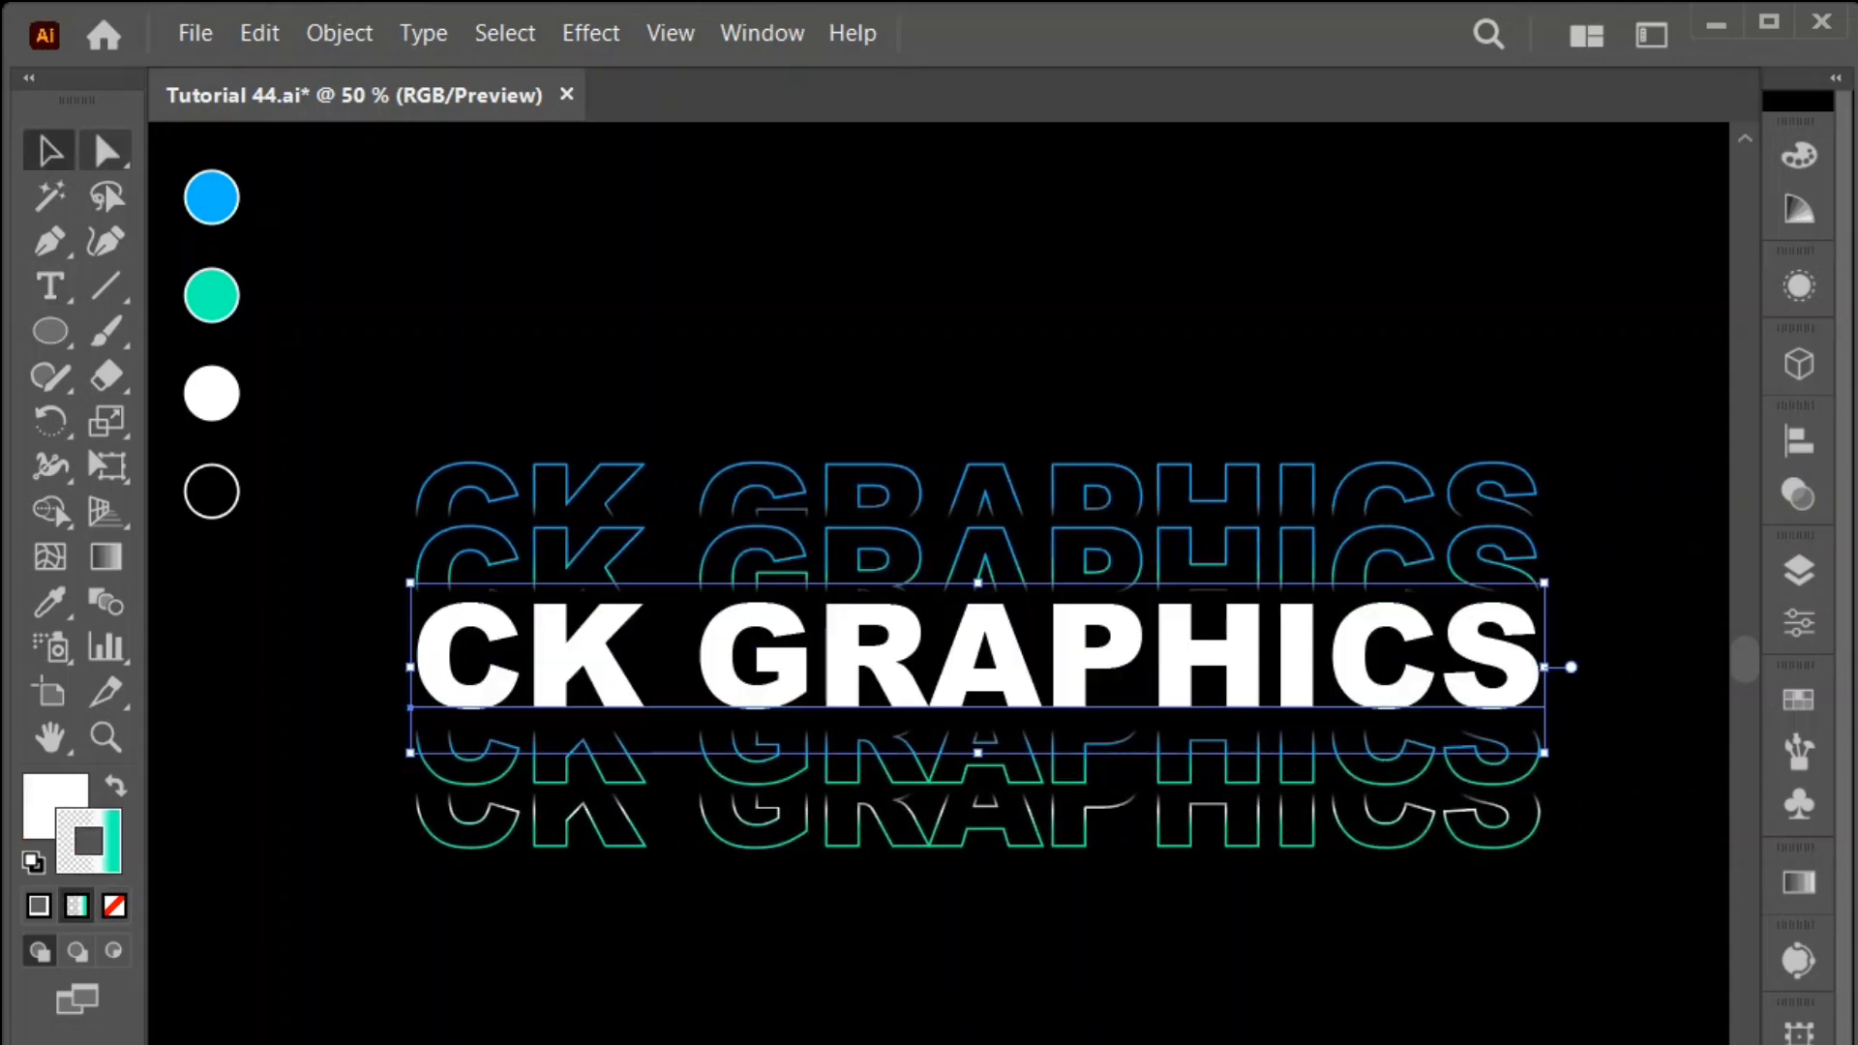
key(ctrl+shift+a)
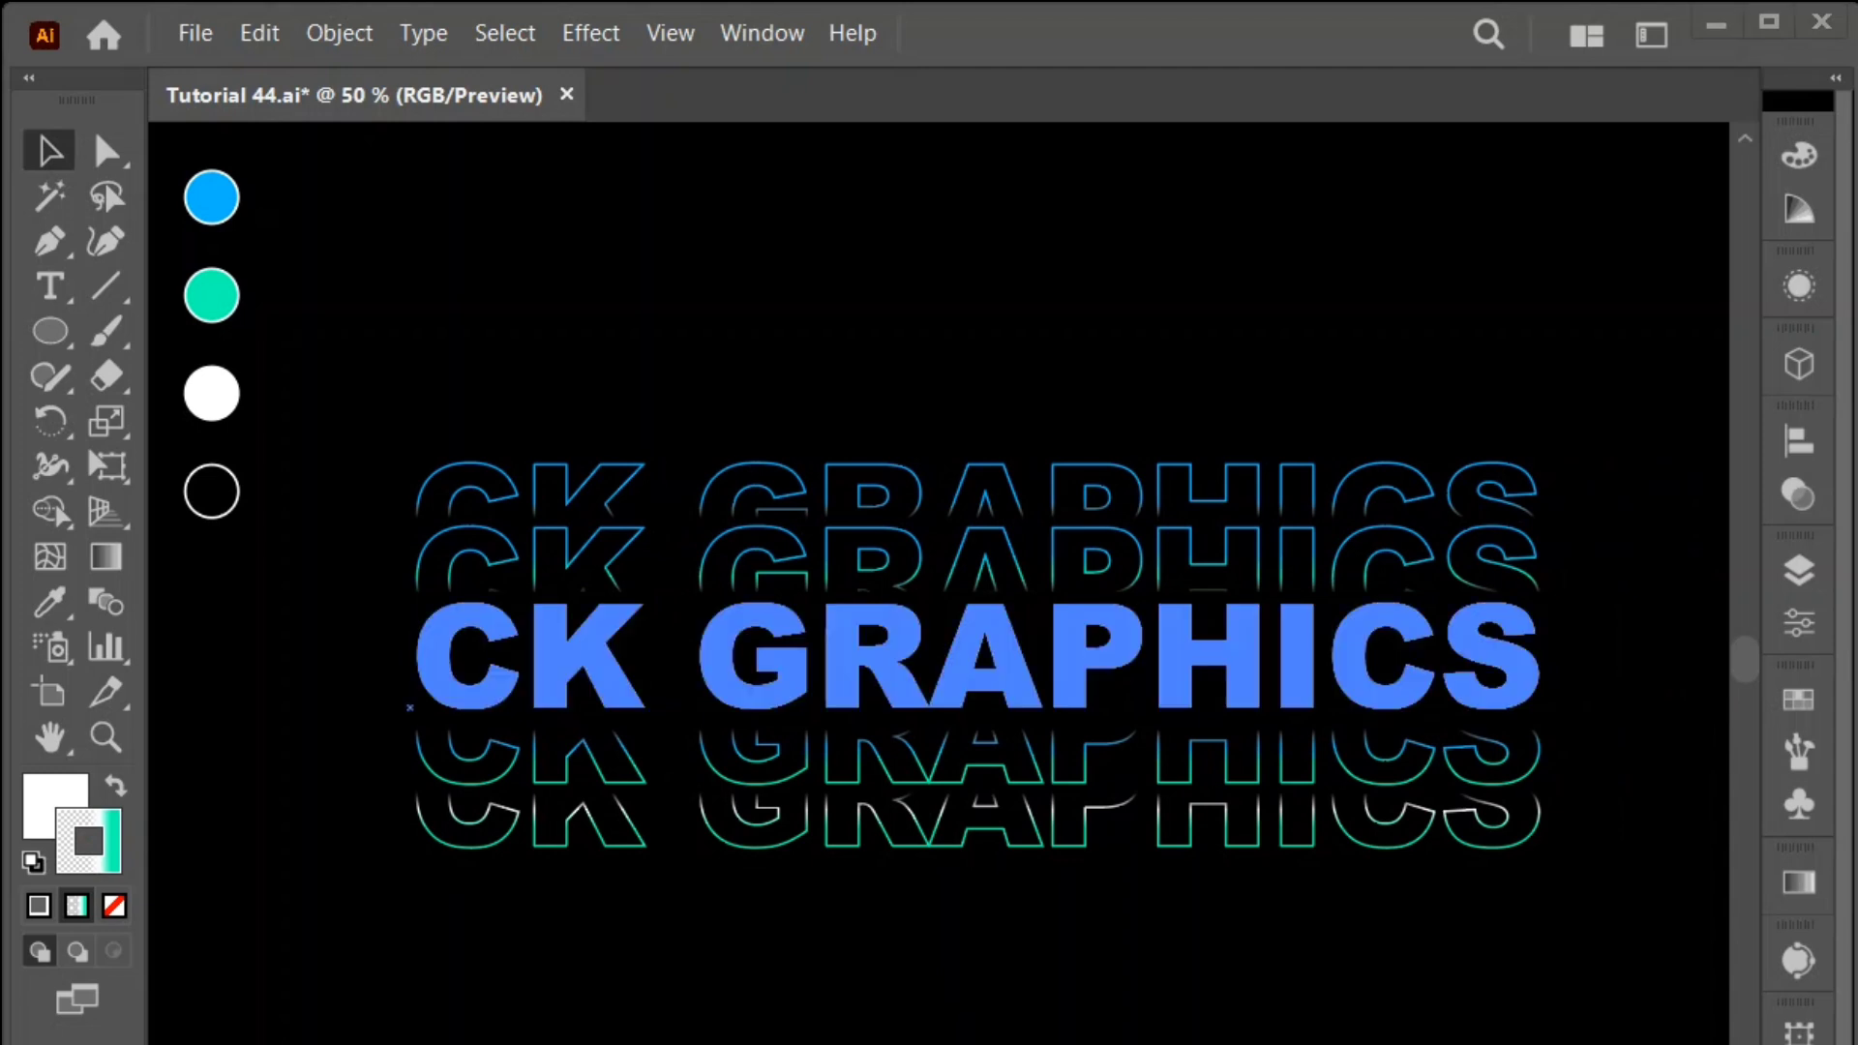
Step: Replace the CK GRAPHICS text with LINE and move it towards the centre of the canvas
double_click(1509, 658)
drag(1541, 658, 411, 658)
text(line)
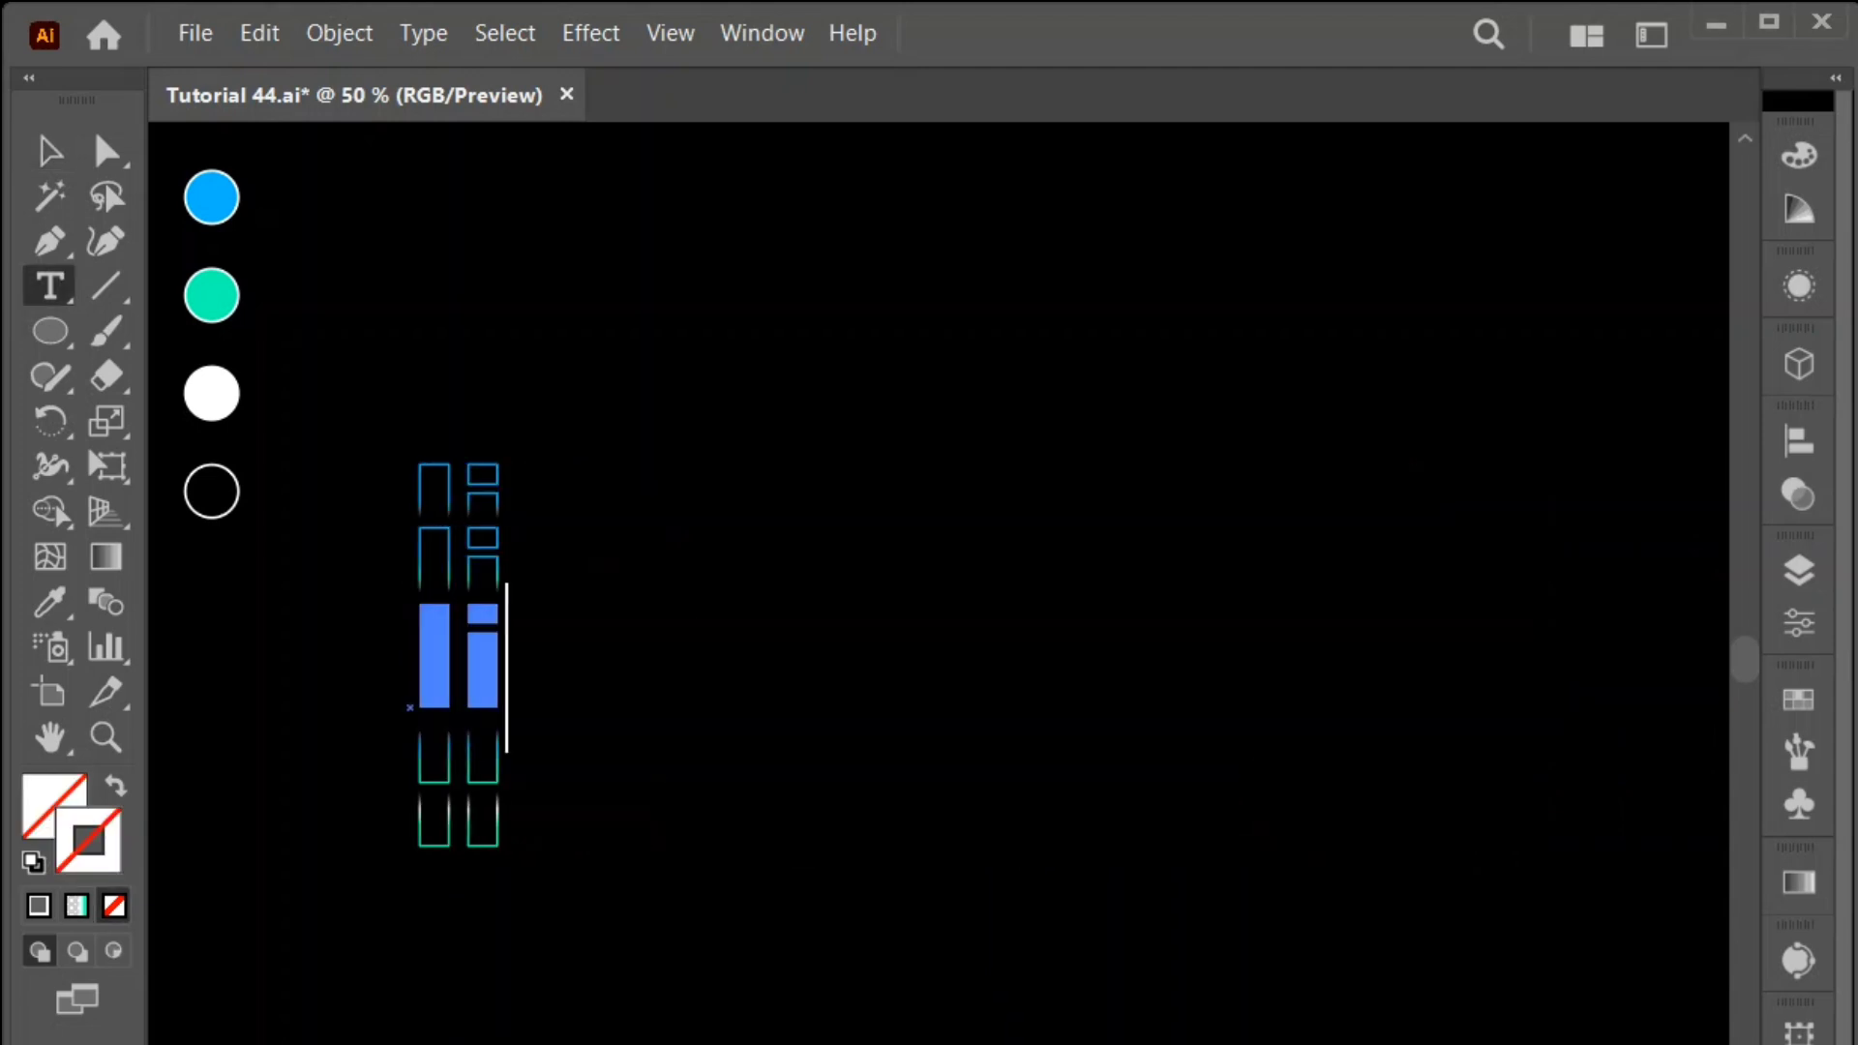
key(BackSpace)
key(BackSpace)
key(BackSpace)
key(BackSpace)
text(LINE)
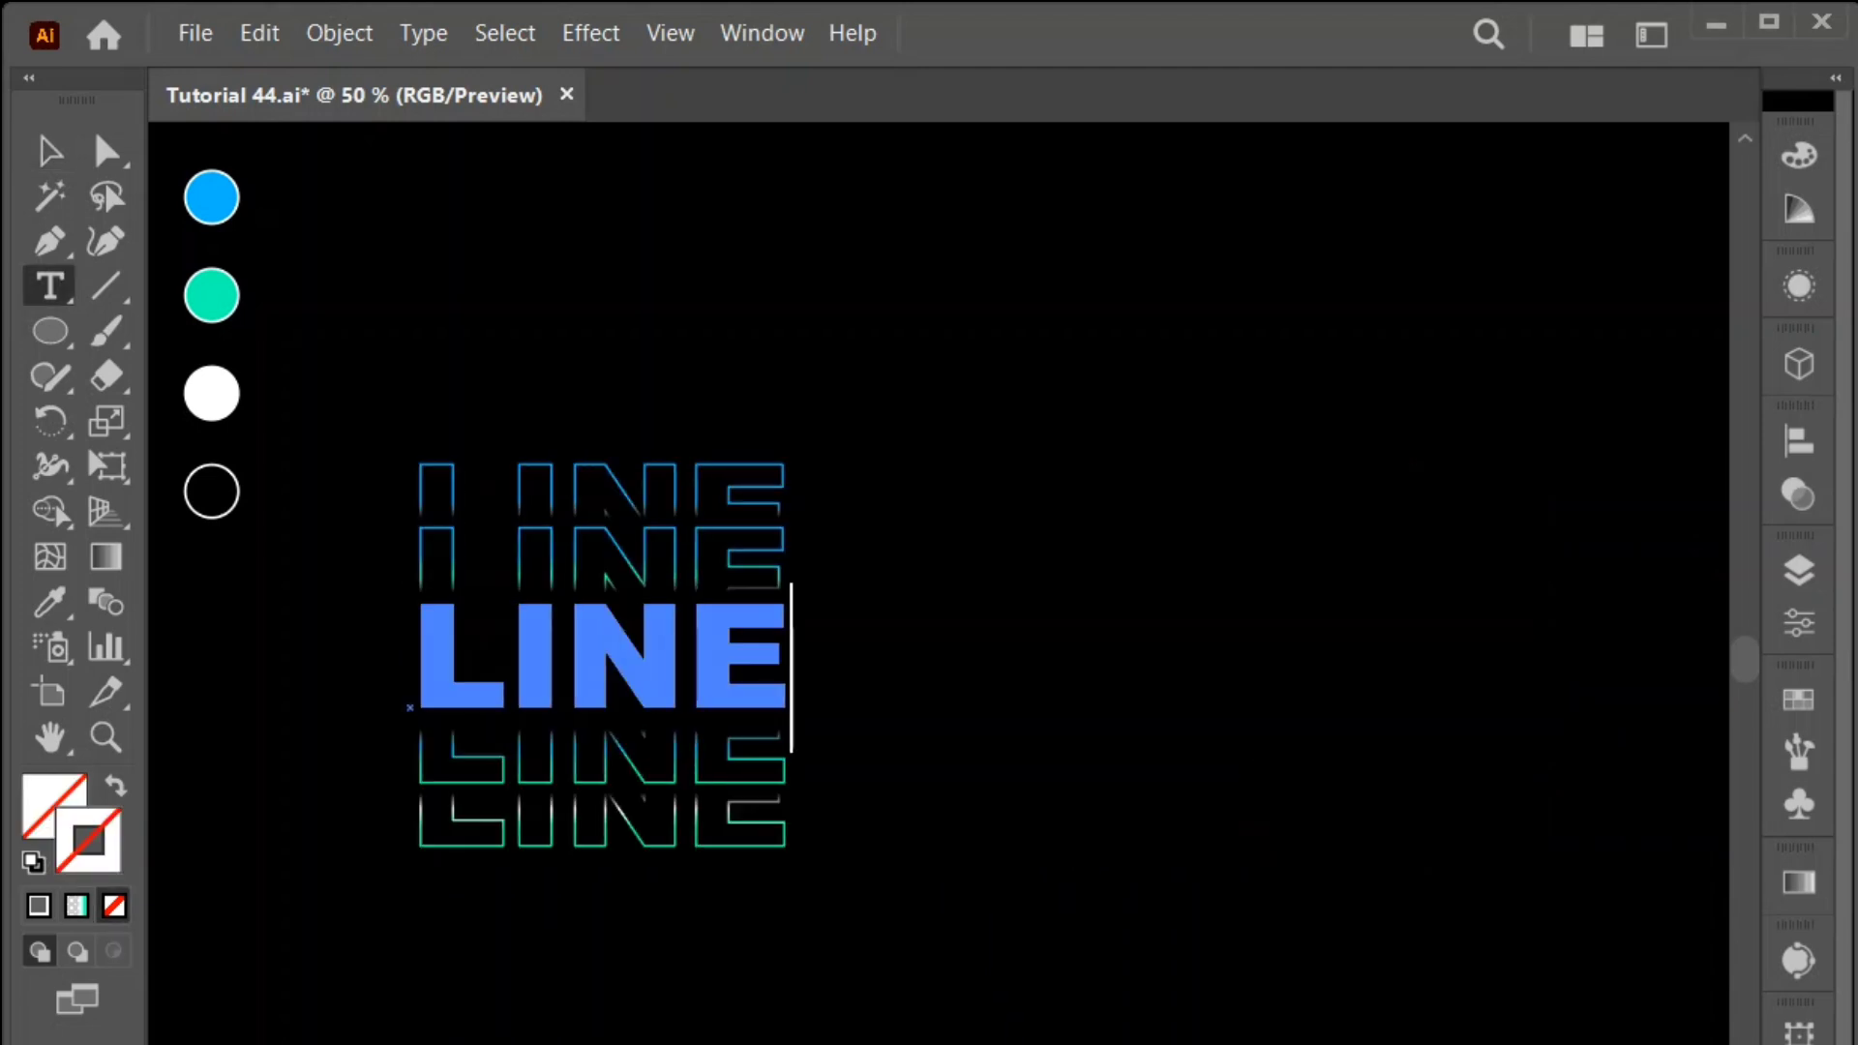
key(Escape)
drag(660, 660, 714, 678)
Step: Replace the LINE text with TEXT, and that in turn with EFFECT
double_click(868, 667)
key(ctrl+a)
text(TEXT)
text(EFFECT)
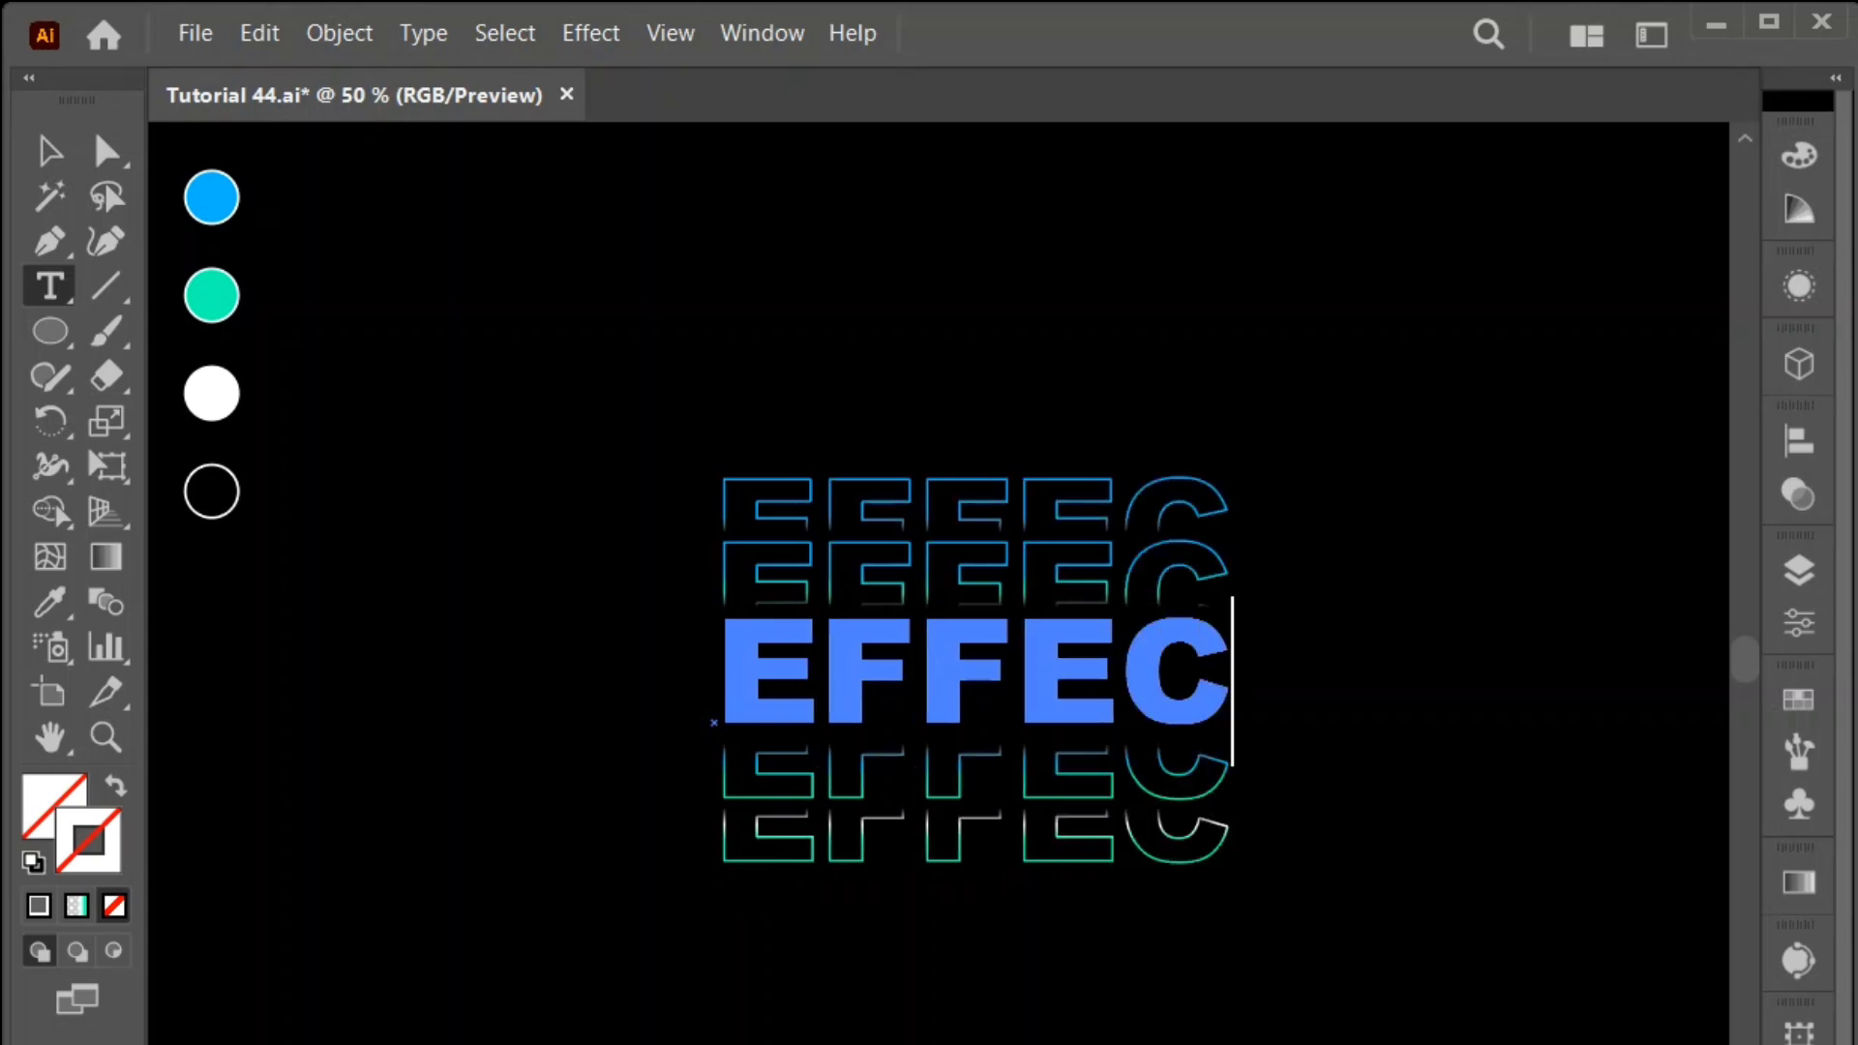